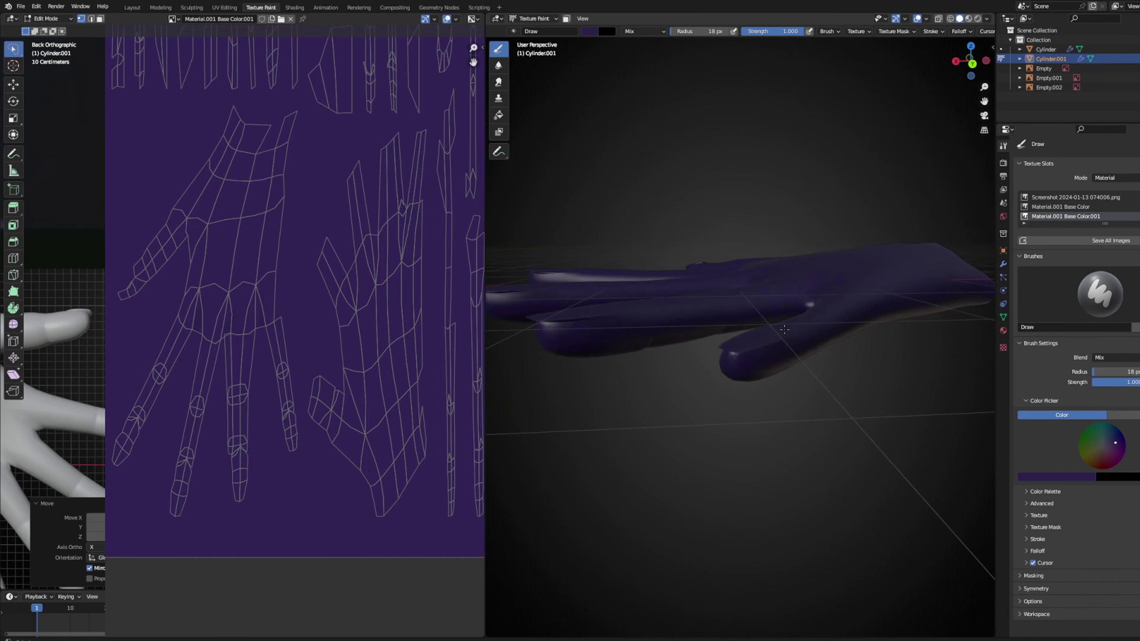
Inspect the painted purple hand's fingers, fingertips and surface from several sides.
scroll(825, 414, "down", 5)
scroll(751, 453, "up", 8)
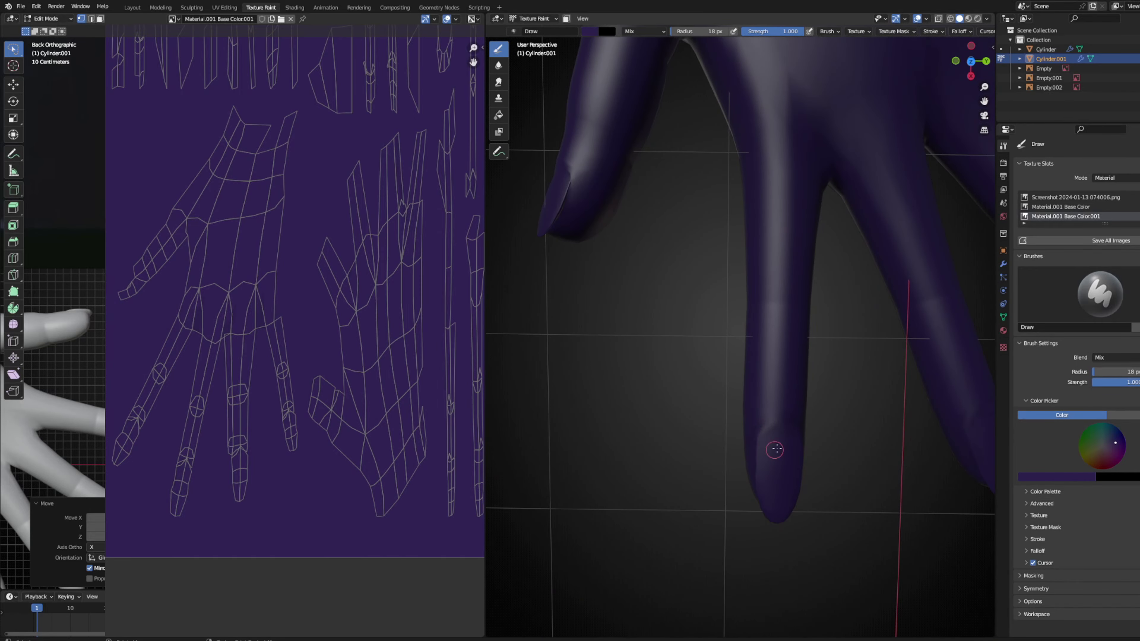
middle_click_drag(774, 449, 744, 420)
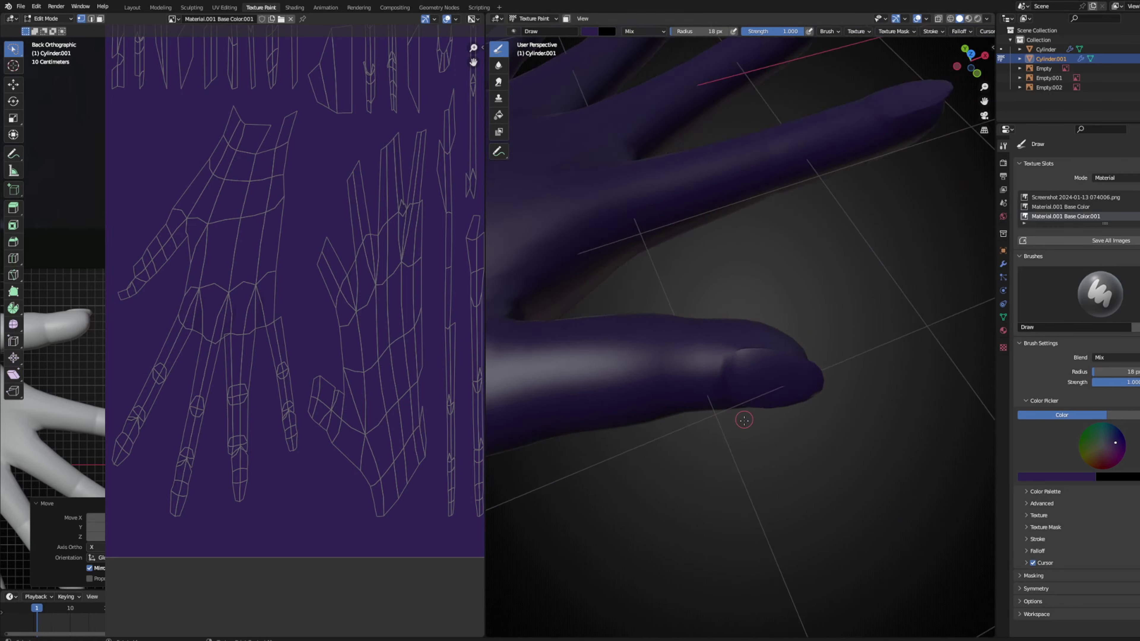
scroll(744, 420, "down", 5)
middle_click_drag(779, 310, 782, 314)
scroll(804, 453, "up", 10)
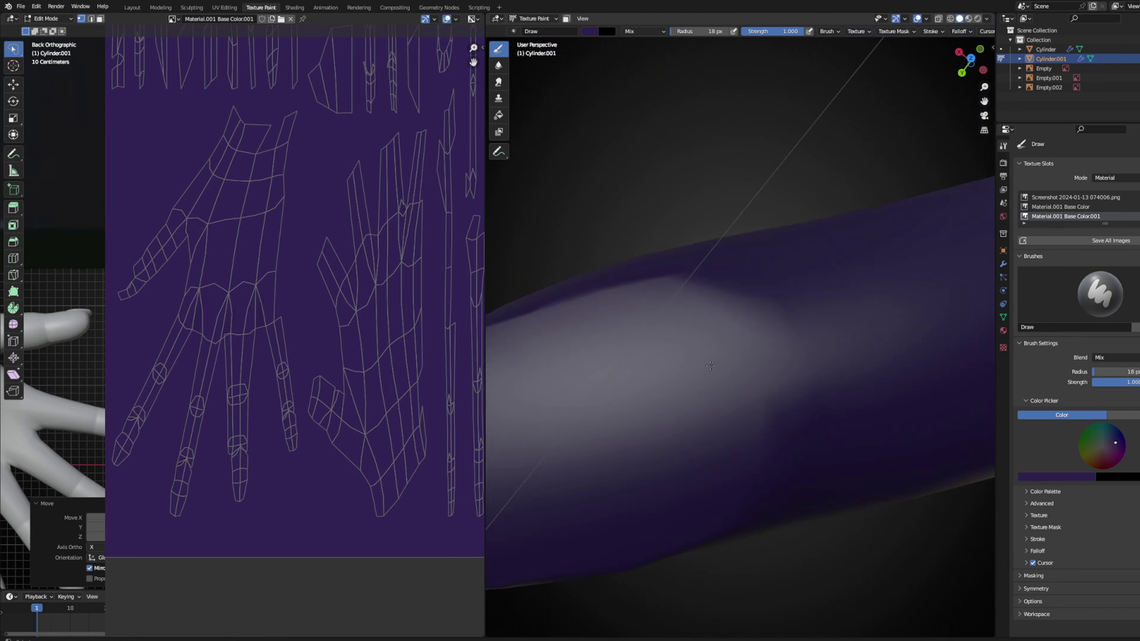
scroll(781, 466, "down", 3)
middle_click_drag(782, 466, 789, 326)
scroll(789, 326, "down", 3)
scroll(789, 326, "up", 4)
Switch the texture paint viewport's lighting from Studio to a glossy MatCap.
left_click(987, 18)
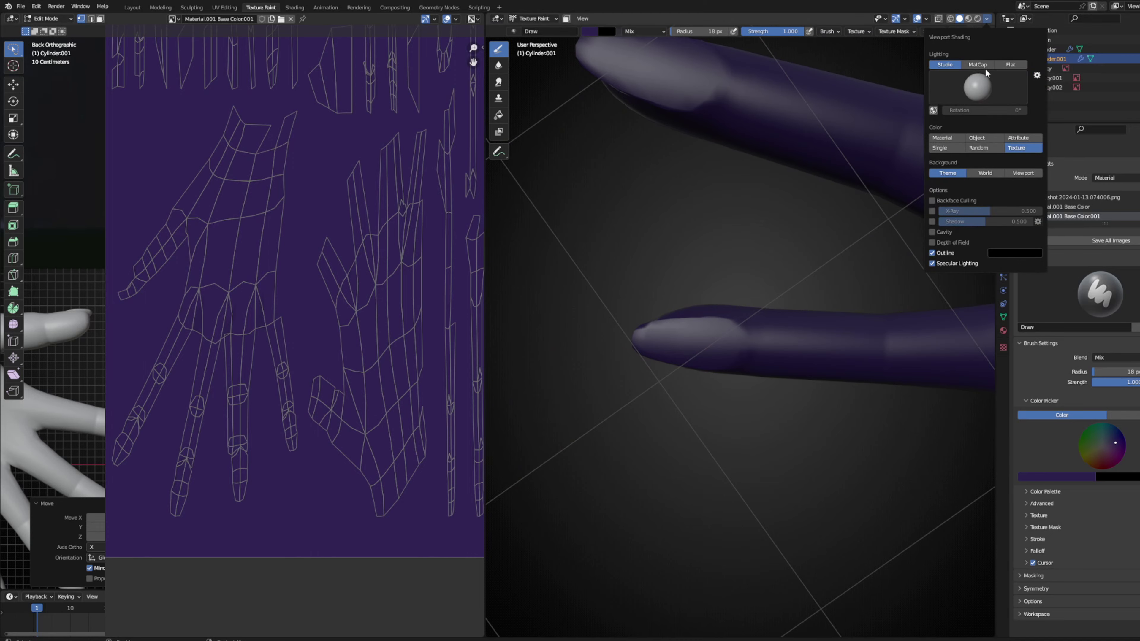
scroll(920, 41, "down", 5)
scroll(920, 42, "up", 3)
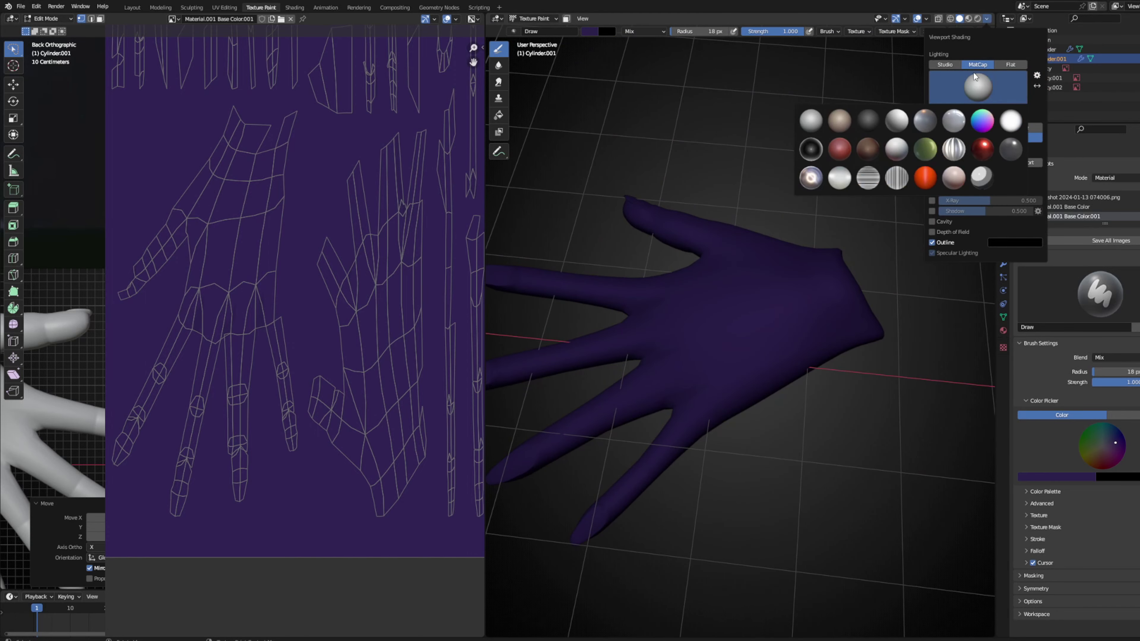
scroll(786, 359, "down", 5)
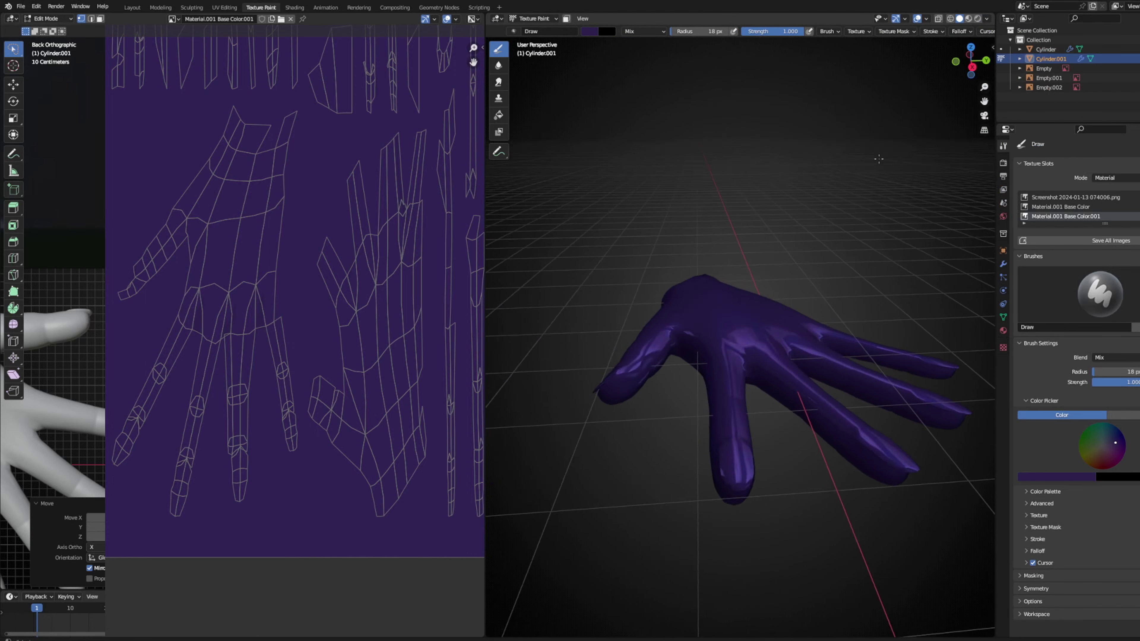
Examine the back of the hand and the finger bases under the MatCap shading alongside the UV layout.
scroll(786, 359, "up", 4)
middle_click_drag(786, 359, 808, 314)
scroll(292, 333, "down", 4)
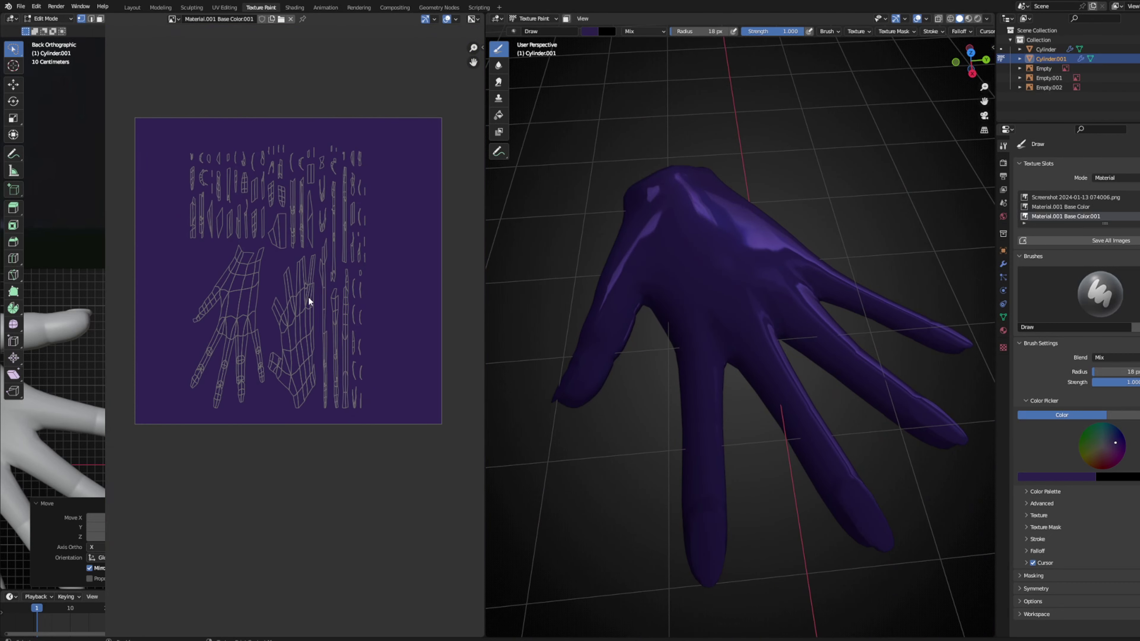
scroll(642, 349, "down", 5)
scroll(746, 349, "up", 8)
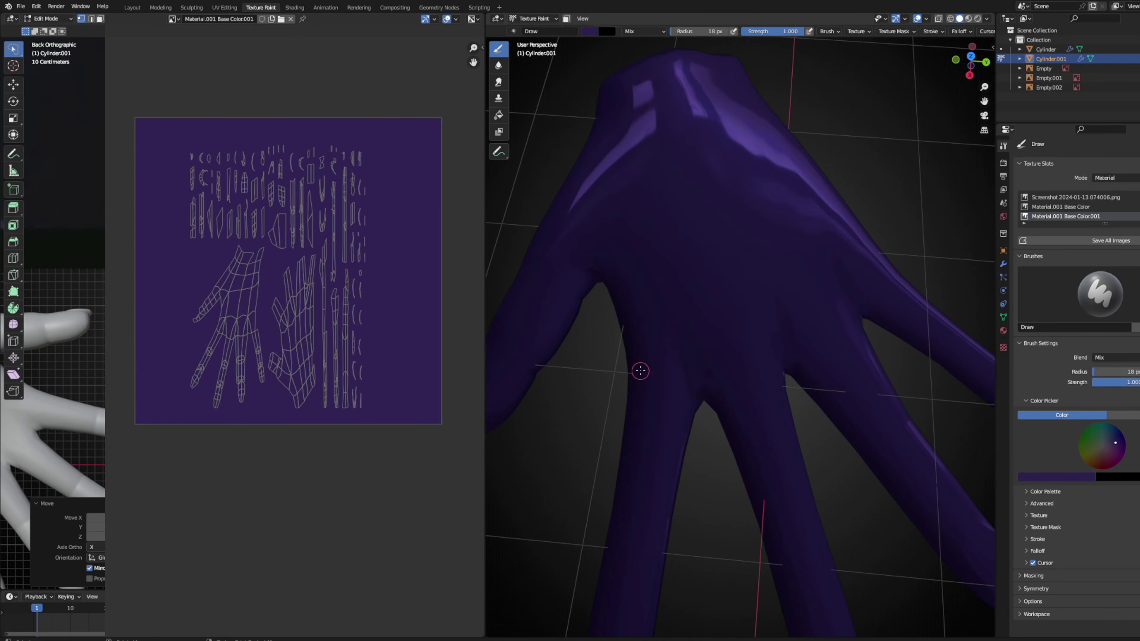
scroll(291, 368, "up", 6)
scroll(308, 280, "down", 4)
scroll(377, 395, "up", 6)
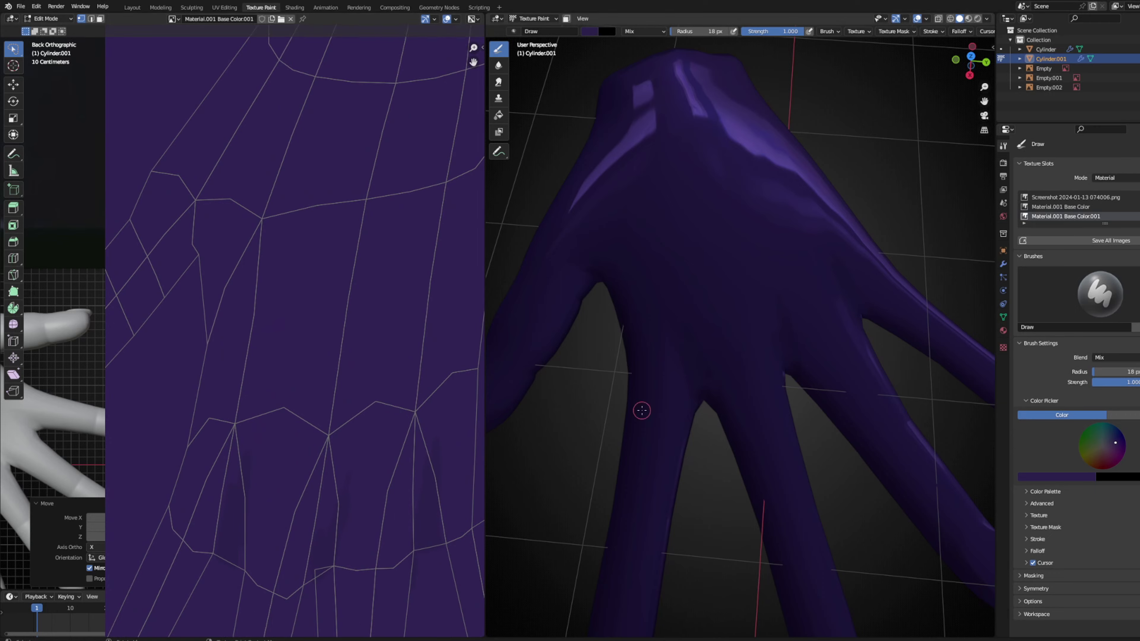
key("Tab")
scroll(691, 348, "down", 4)
key("Tab")
scroll(670, 366, "up", 5)
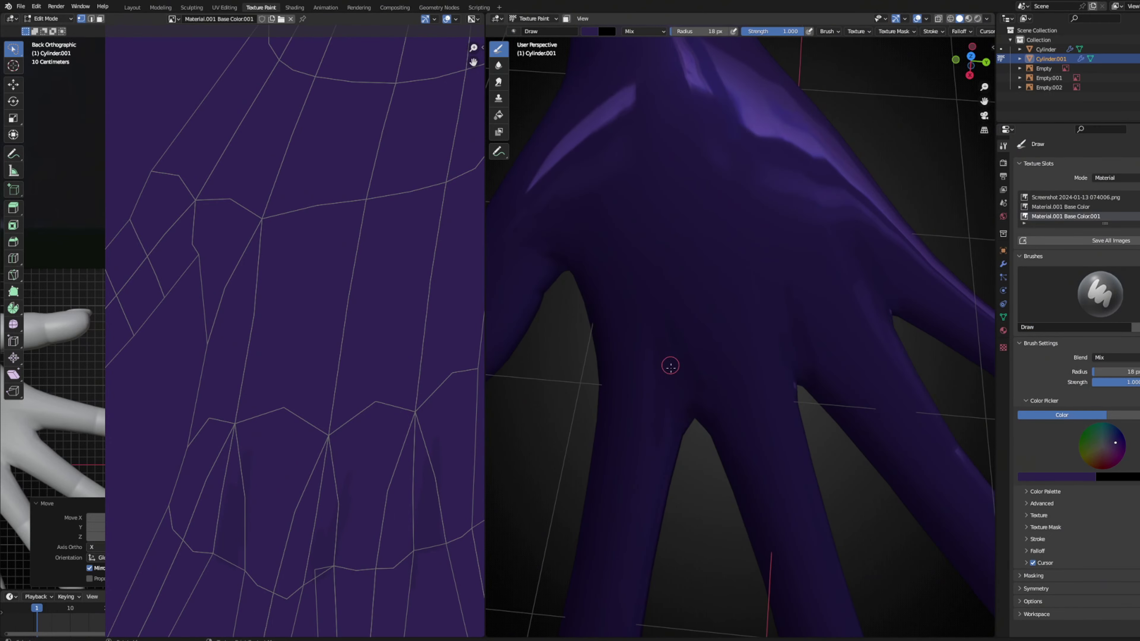
scroll(740, 337, "down", 5)
scroll(741, 336, "up", 6)
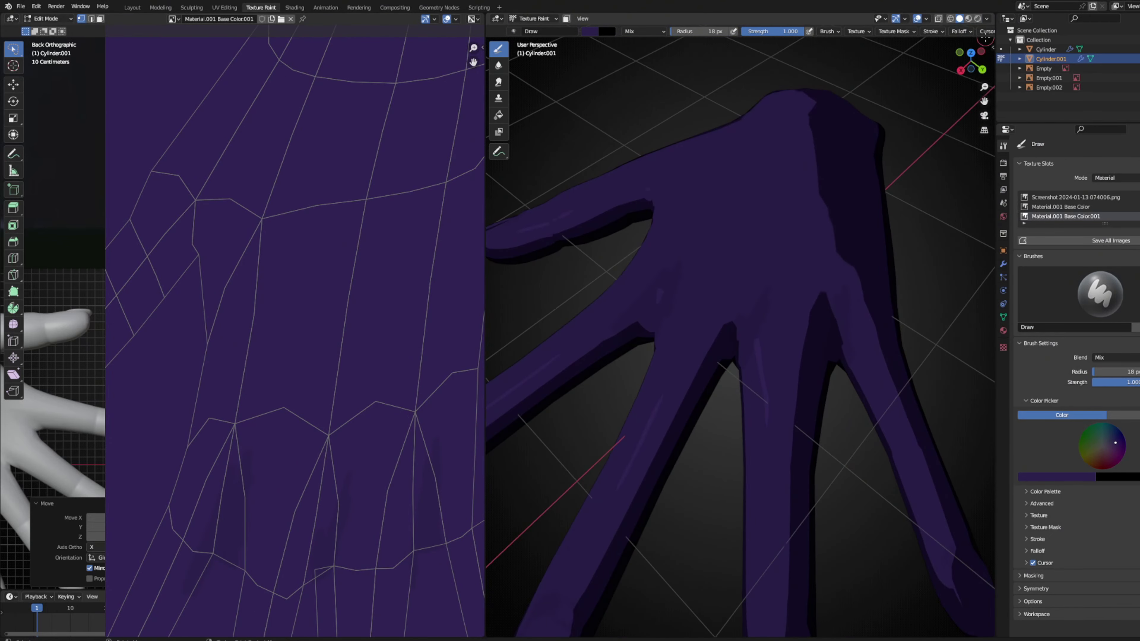
Change the viewport's MatCap to a darker one for the purple hand.
scroll(754, 177, "down", 6)
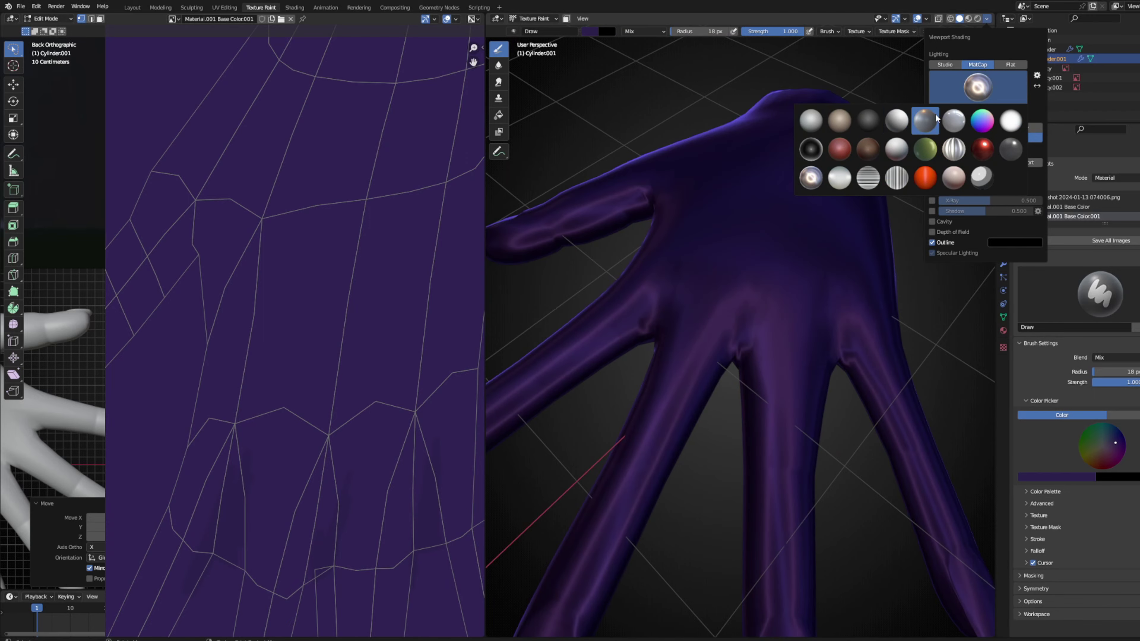
middle_click_drag(754, 177, 766, 354)
scroll(767, 354, "up", 3)
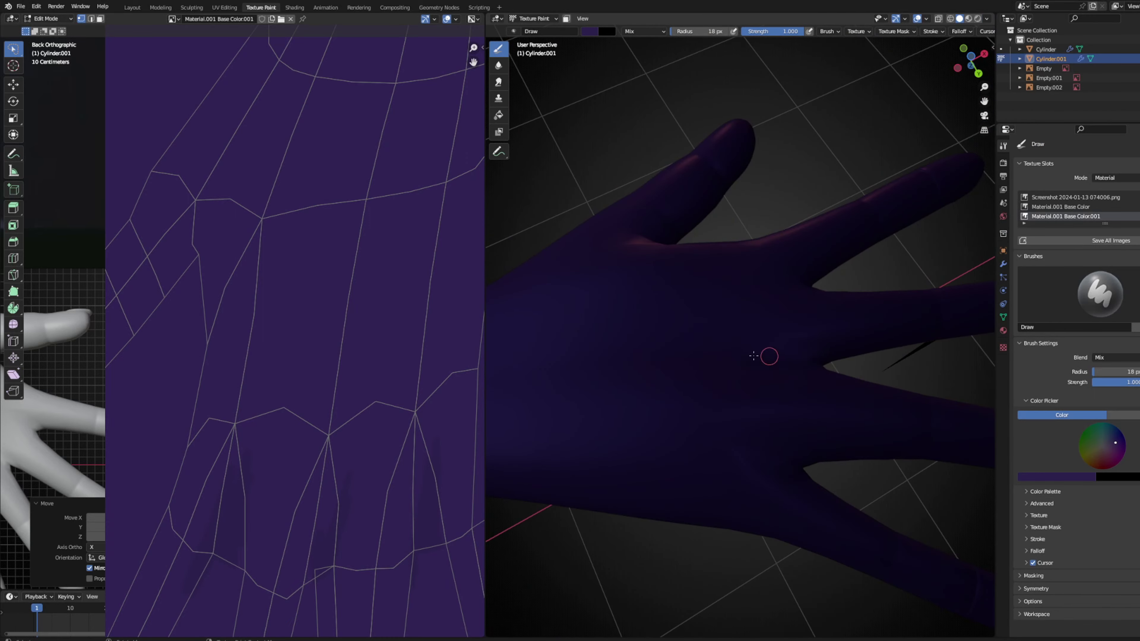
Examine the hand's surface, finger gaps and thumb under the darker MatCap from several angles.
scroll(792, 389, "down", 1)
scroll(792, 389, "up", 3)
scroll(809, 293, "down", 6)
middle_click_drag(855, 168, 664, 400)
scroll(664, 399, "up", 6)
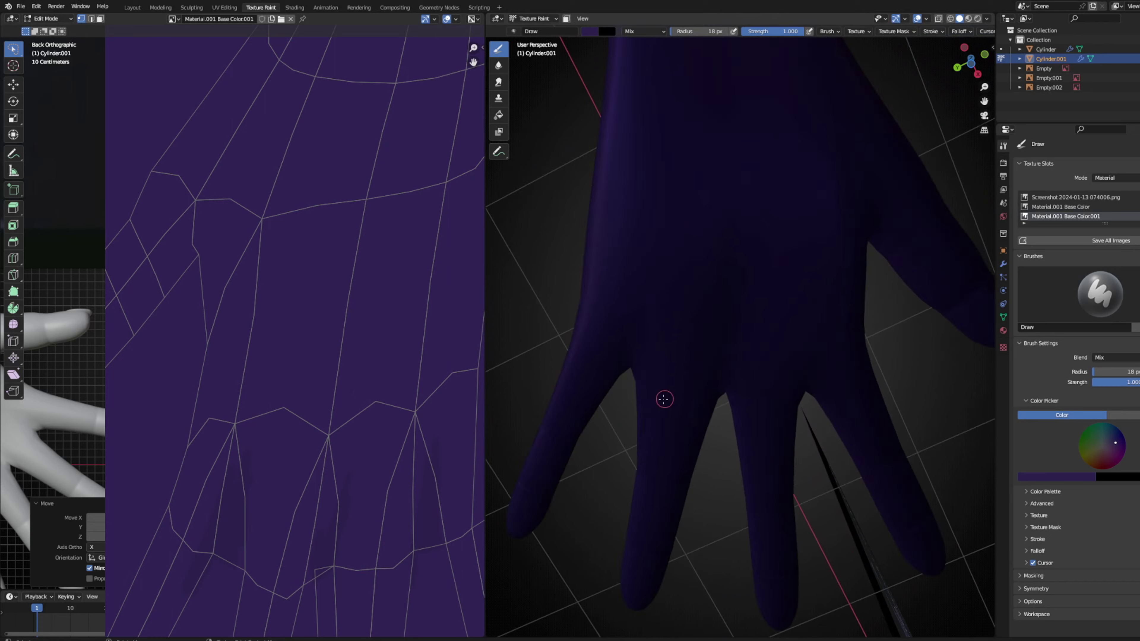
middle_click_drag(879, 247, 726, 109)
mouse_move(790, 299)
middle_mouse_down()
mouse_move(798, 318)
mouse_move(782, 292)
middle_mouse_up()
scroll(799, 319, "up", 5)
middle_click_drag(781, 419, 720, 137)
middle_click_drag(746, 101, 667, 199)
scroll(678, 225, "up", 5)
scroll(661, 136, "down", 5)
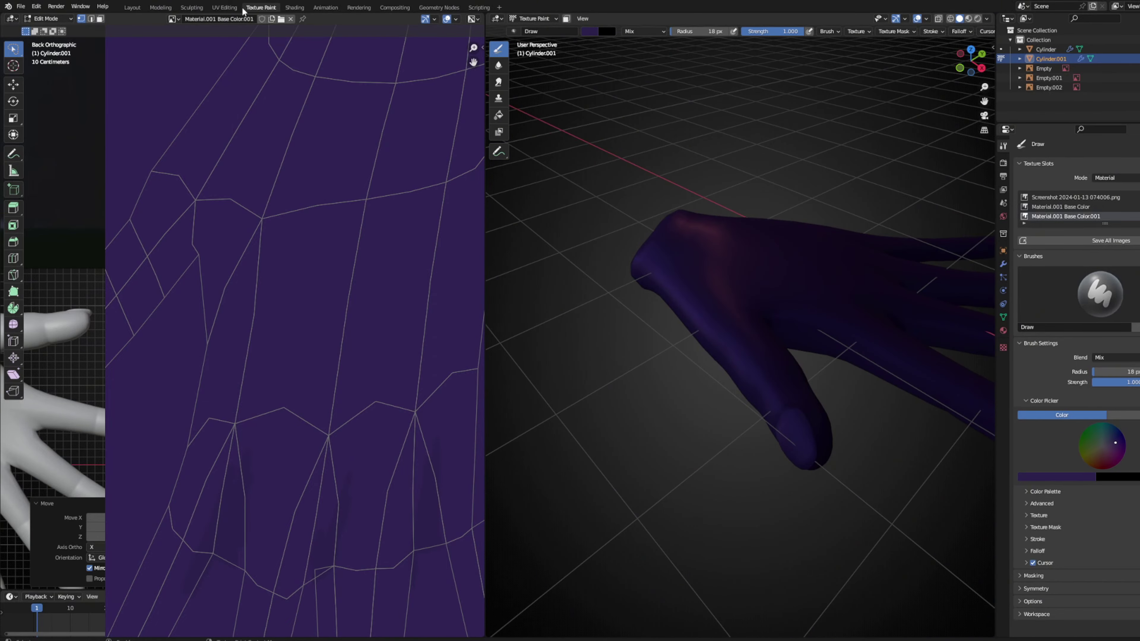
Switch to the Layout workspace and set the viewport shading to Studio lighting with Material color.
left_click(131, 7)
mouse_move(605, 249)
middle_mouse_down()
mouse_move(639, 406)
mouse_move(855, 333)
mouse_move(691, 304)
mouse_move(558, 183)
mouse_move(384, 270)
mouse_move(300, 197)
middle_mouse_up()
left_click(987, 18)
left_click(987, 19)
left_click(986, 55)
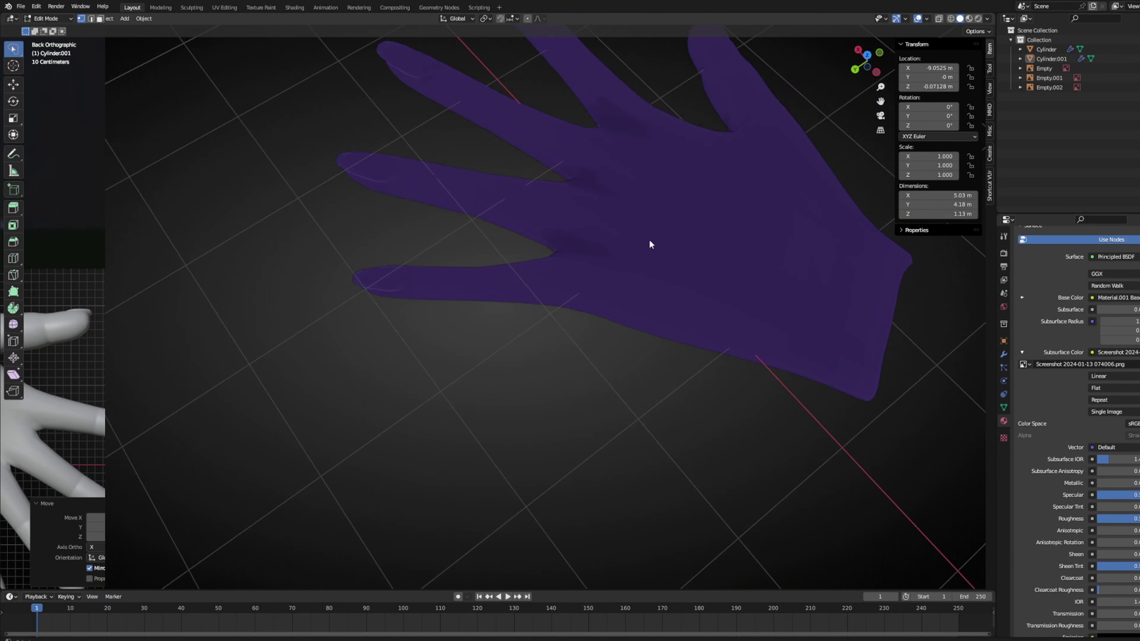
left_click(988, 19)
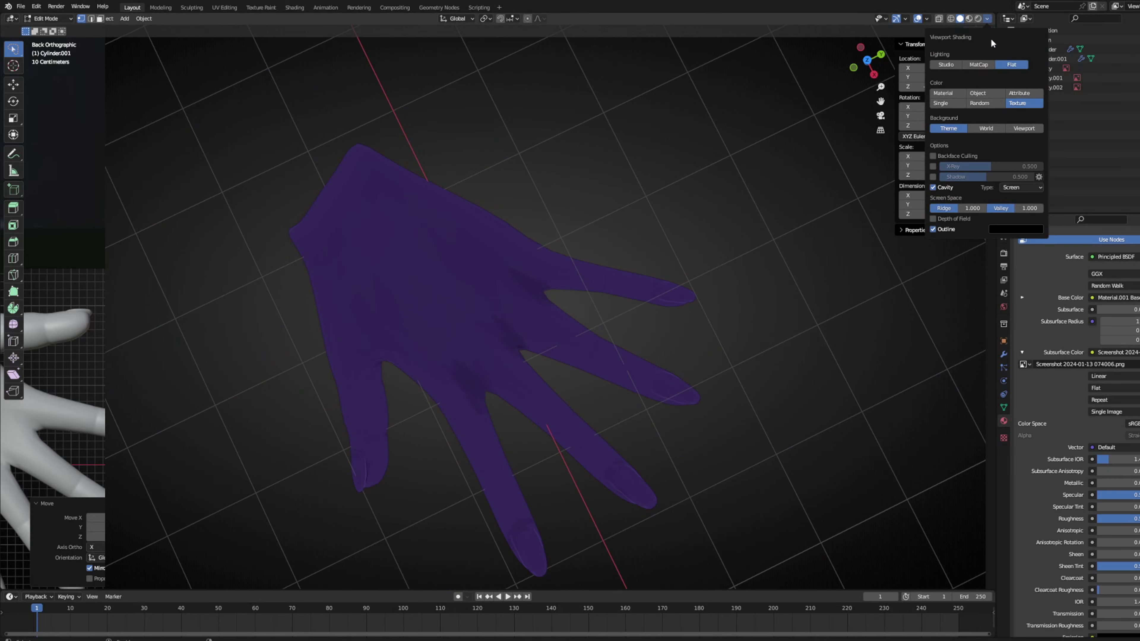
left_click(978, 93)
left_click(1019, 93)
left_click(944, 93)
left_click(946, 64)
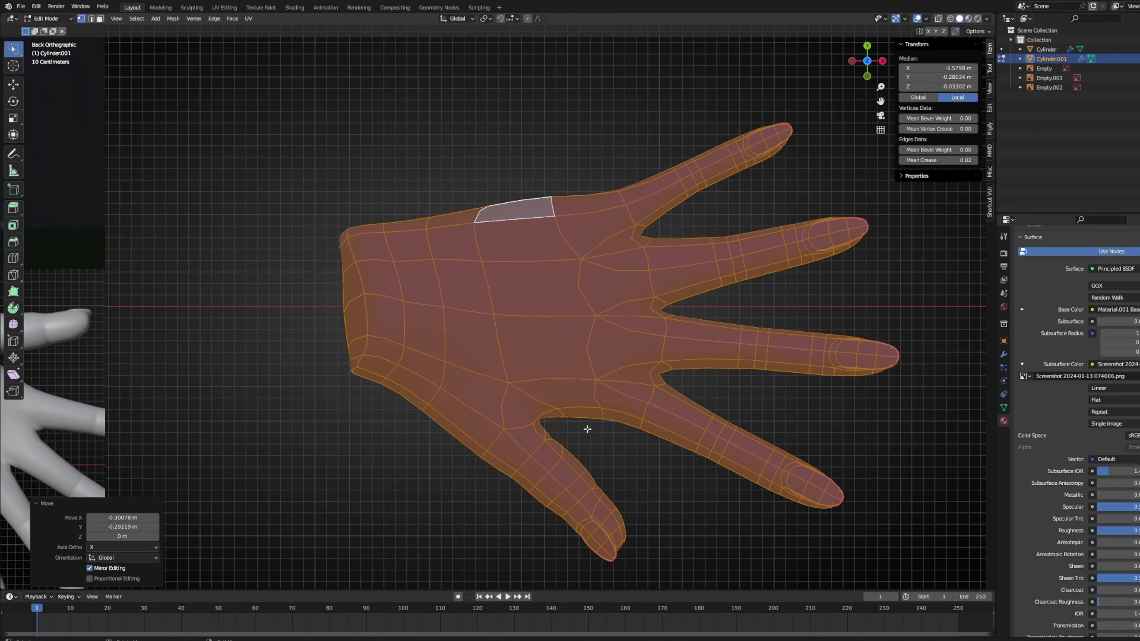
Duplicate the whole hand mesh and separate the copy into its own object.
scroll(587, 430, "down", 4)
key("shift+d")
left_click(536, 339)
key("p")
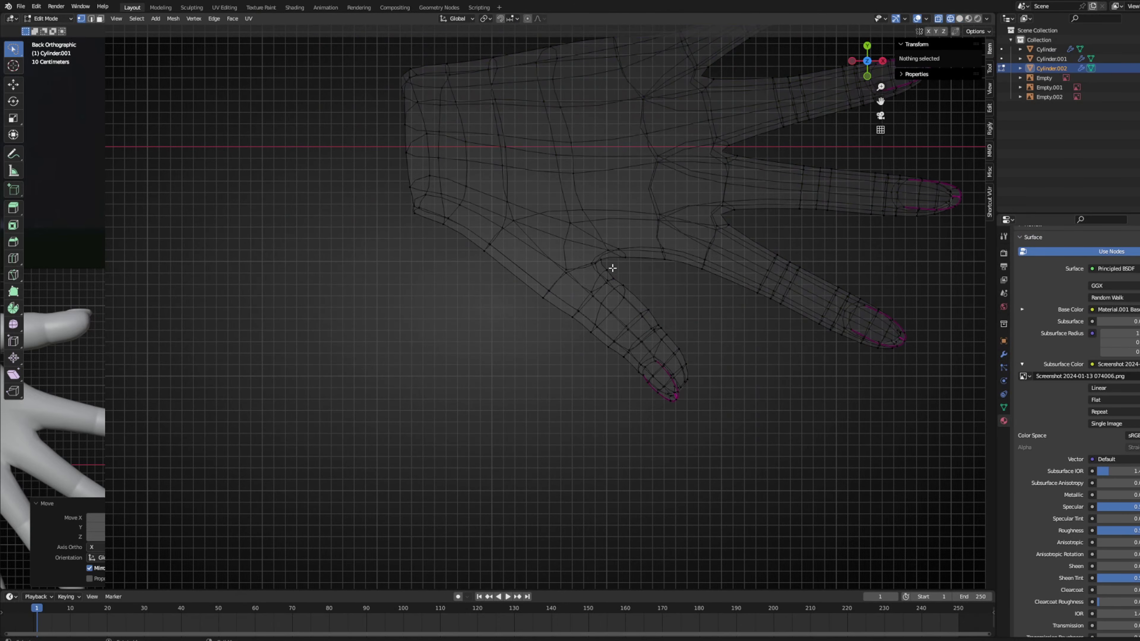
Pull the duplicated hand's thumb, index finger and ring finger closer together using proportional editing.
key("l")
key("o")
scroll(769, 388, "up", 3)
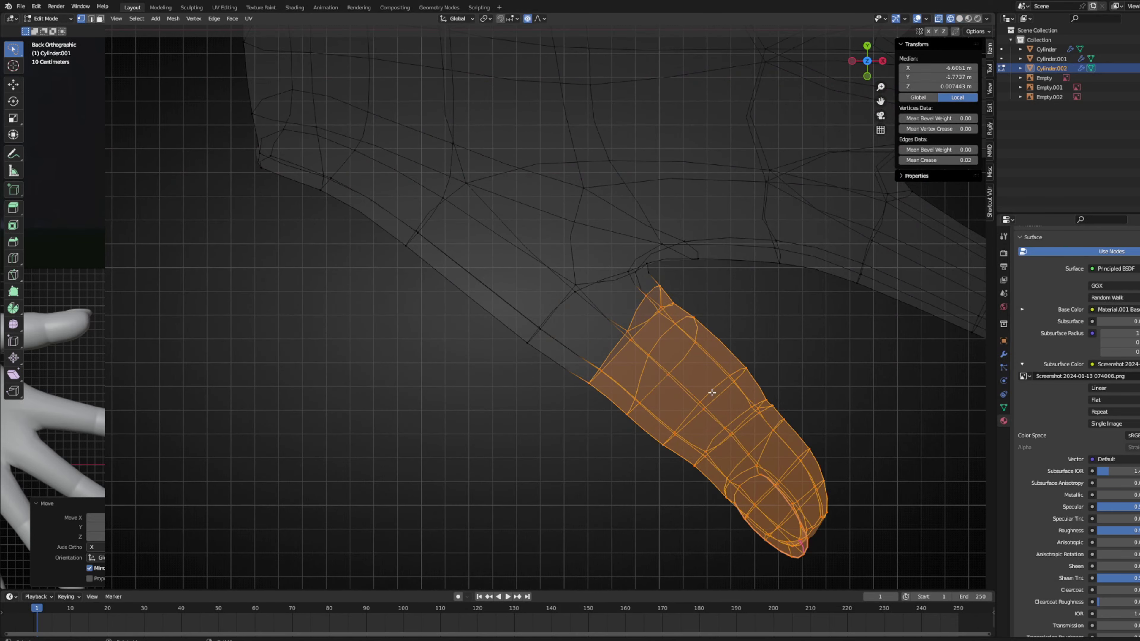
key("g")
left_click(907, 299)
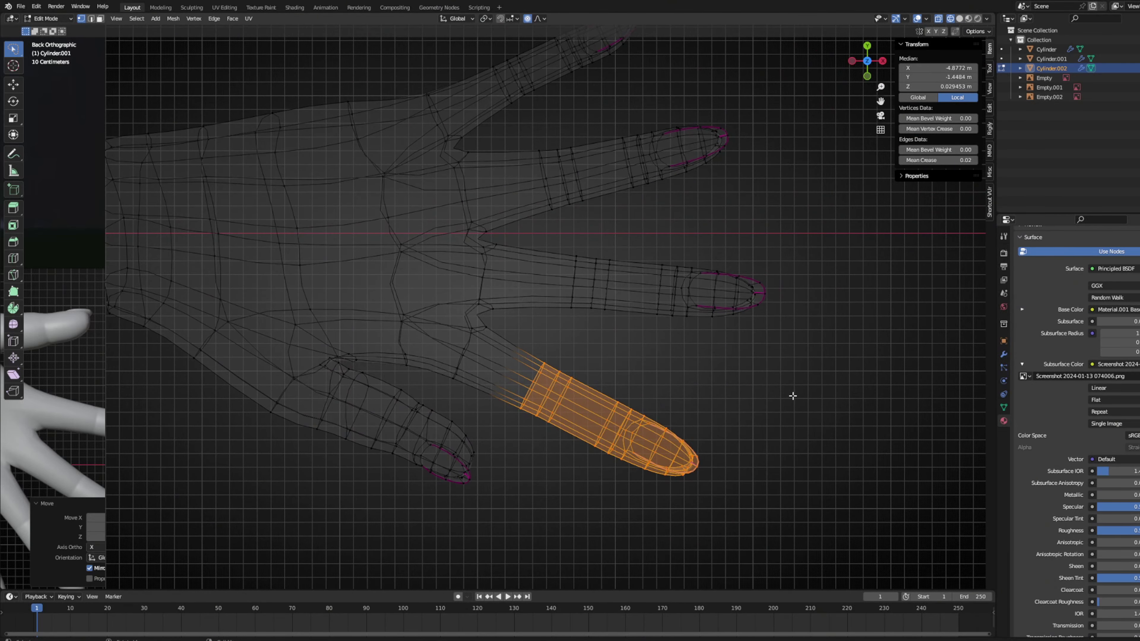
key("g")
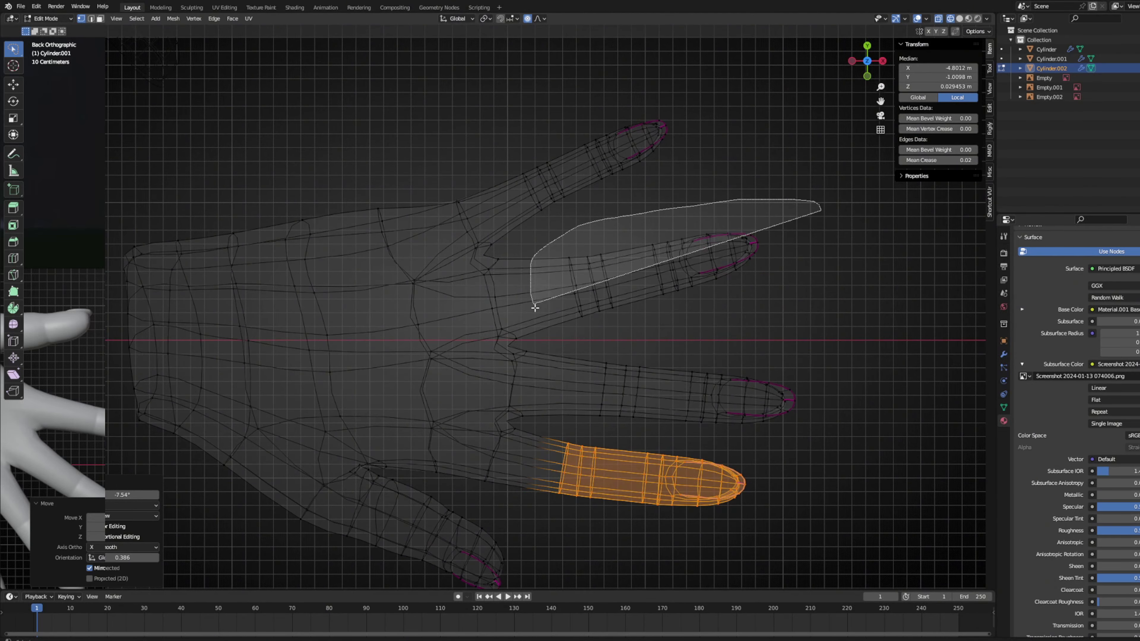
key("g")
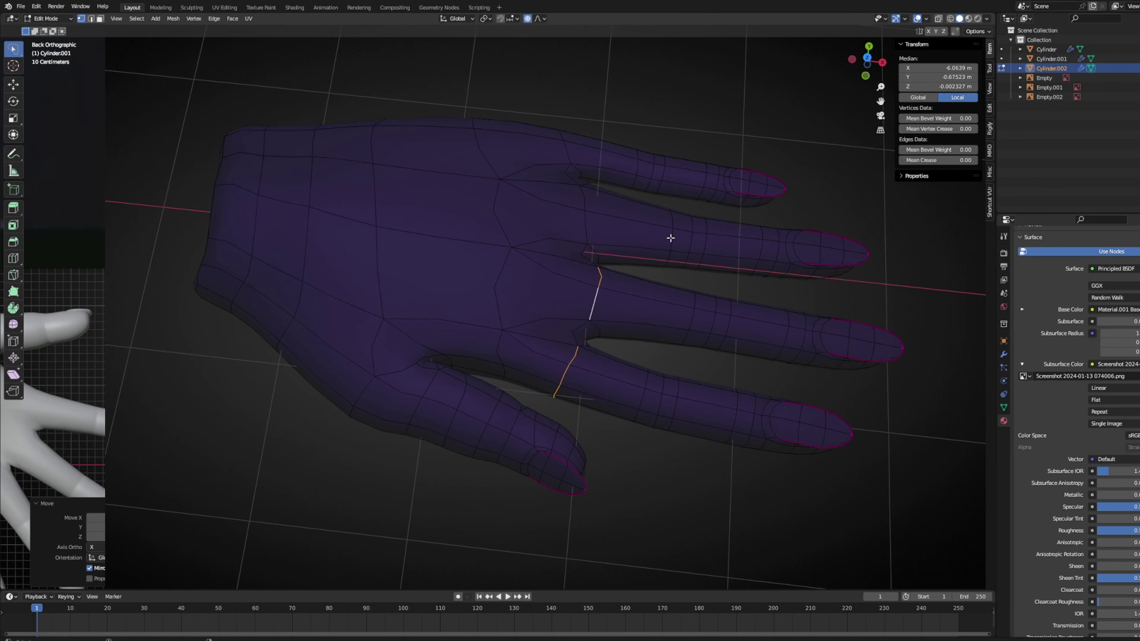
Raise the duplicated hand's knuckle row and reposition its thumb using proportional editing.
middle_click_drag(644, 210, 529, 420)
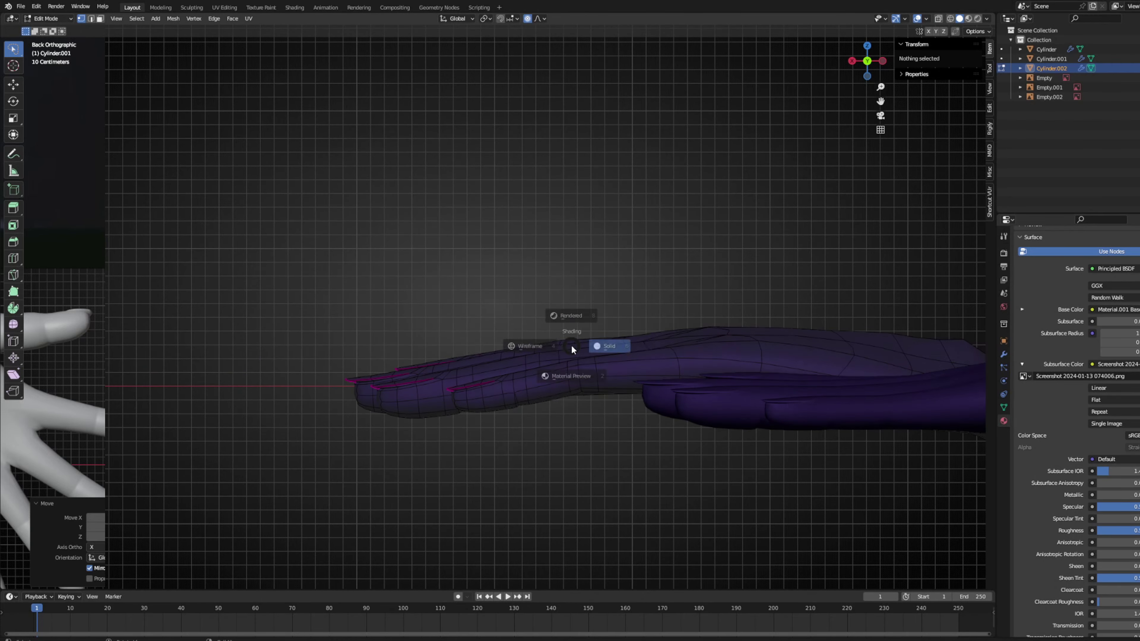
mouse_move(490, 314)
left_mouse_down()
mouse_move(314, 387)
mouse_move(429, 387)
left_mouse_up()
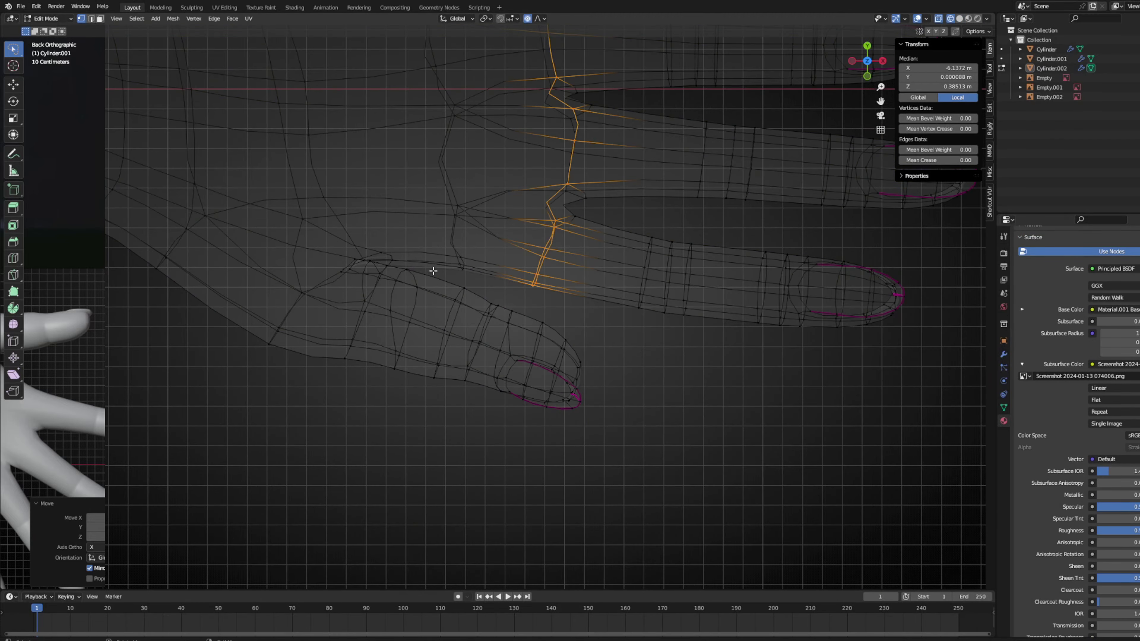
left_click_drag(432, 270, 562, 375)
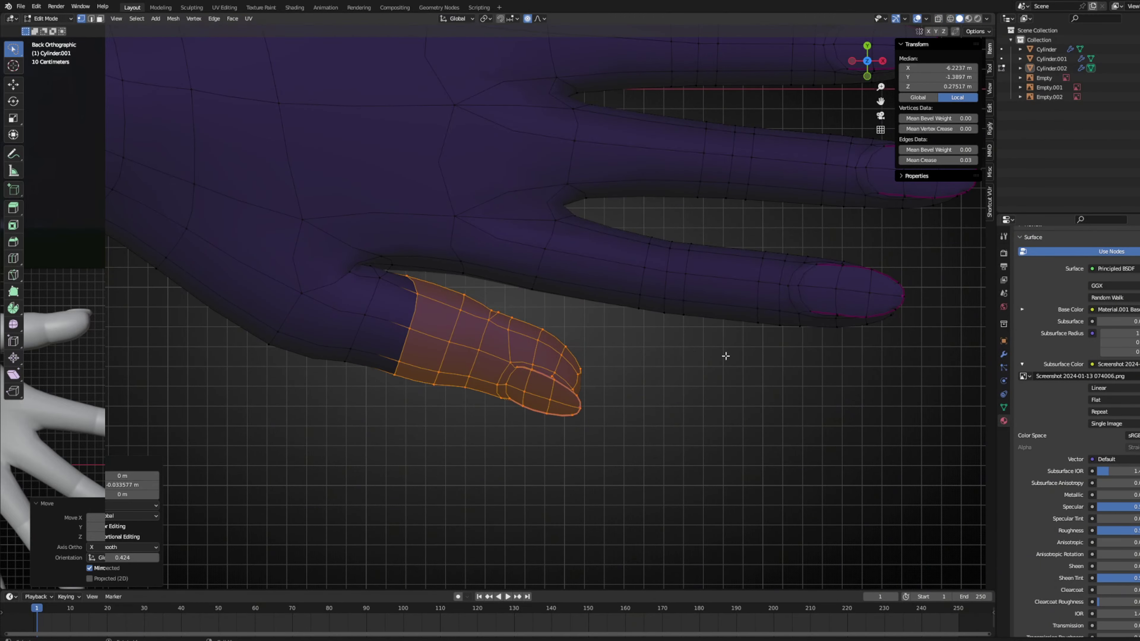
key("g")
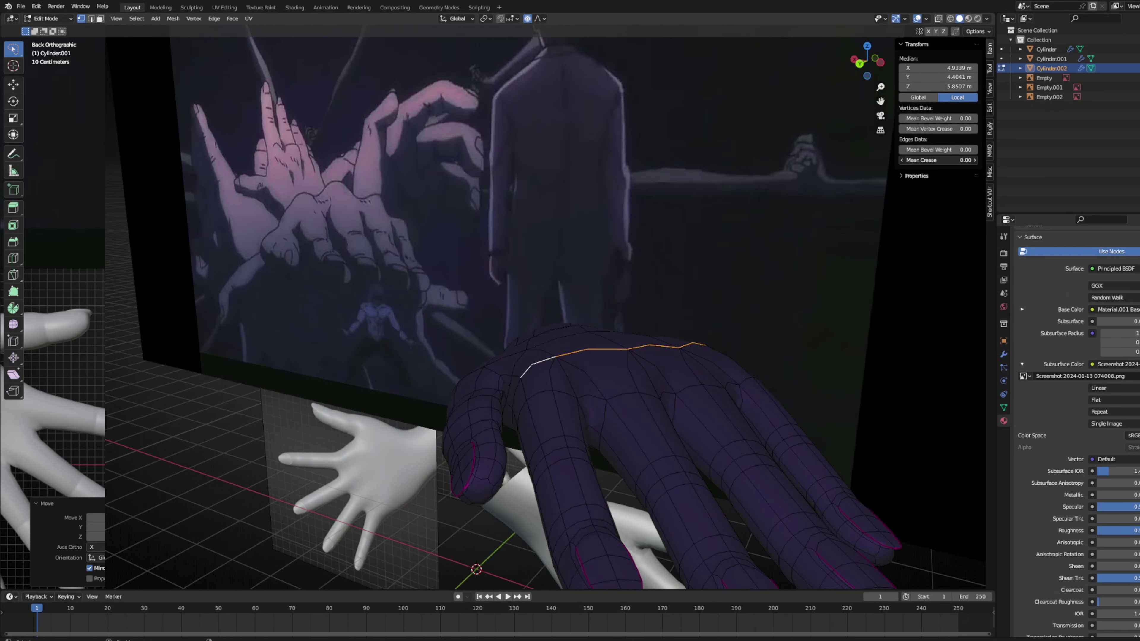
Crease the edge line across the posed hand's knuckles and set a knuckle vertex's crease to 0.90.
left_click_drag(938, 160, 961, 129)
left_click(647, 356)
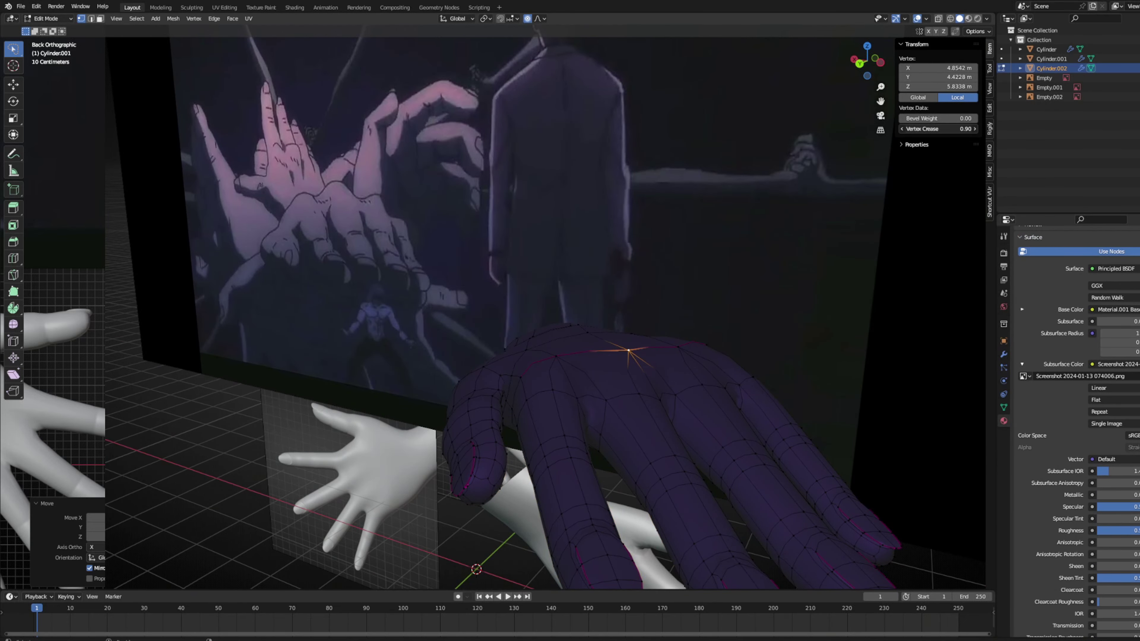
Leave Edit Mode and delete the two hand reference images, keeping the anime scene reference.
key("Tab")
scroll(660, 297, "down", 8)
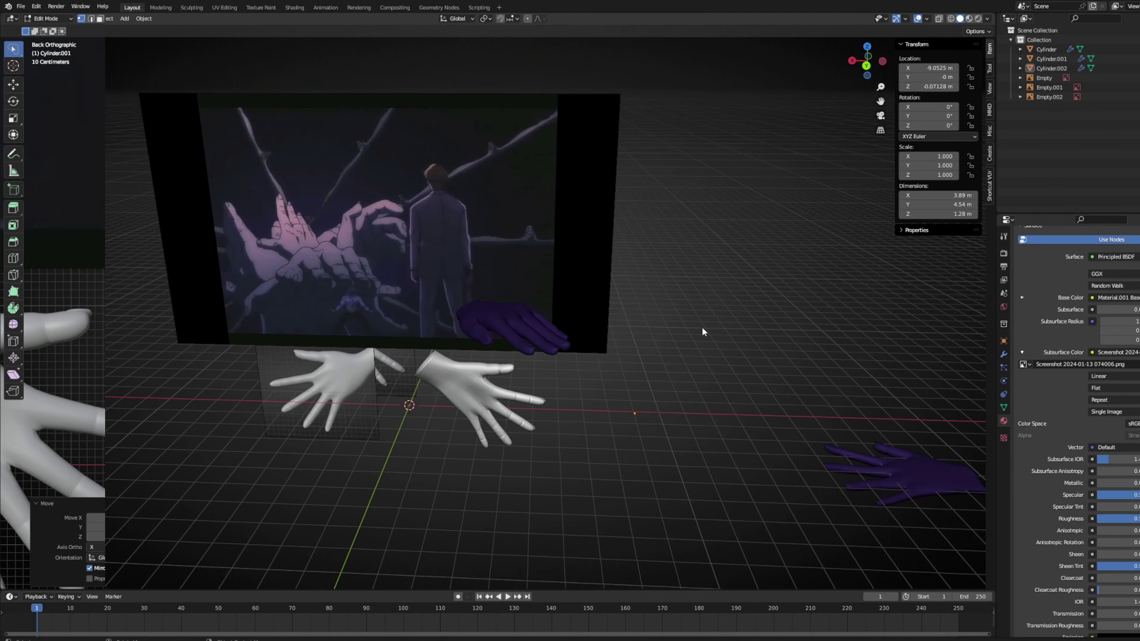
left_click(342, 394)
key("Delete")
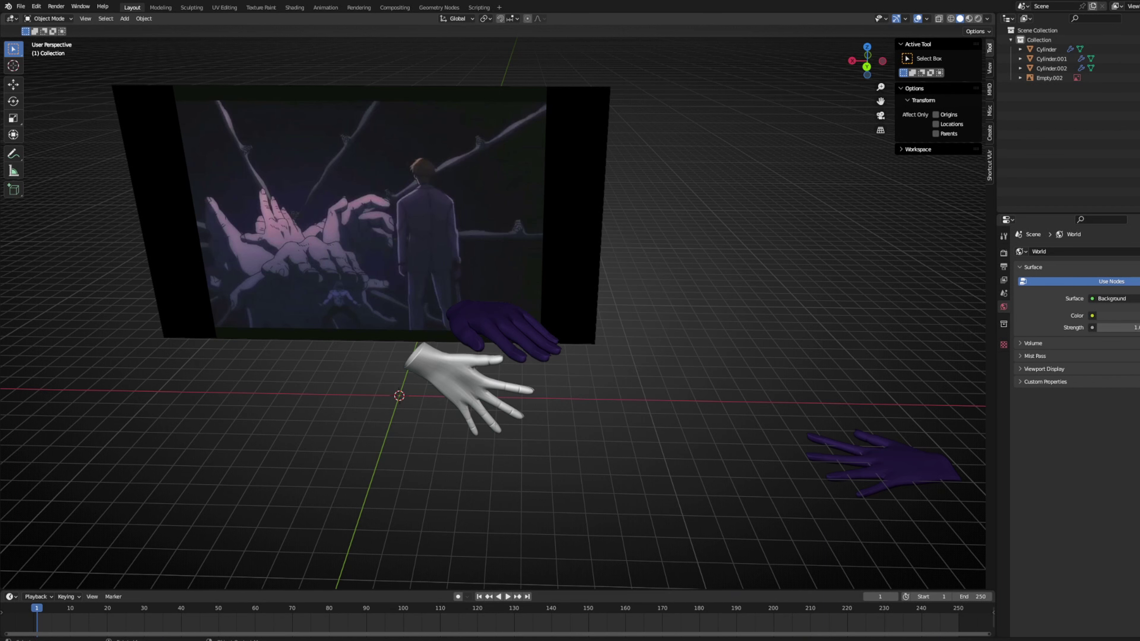
Rotate and move a copy of the posed hand in front of the pink hands in the reference image.
scroll(494, 314, "up", 4)
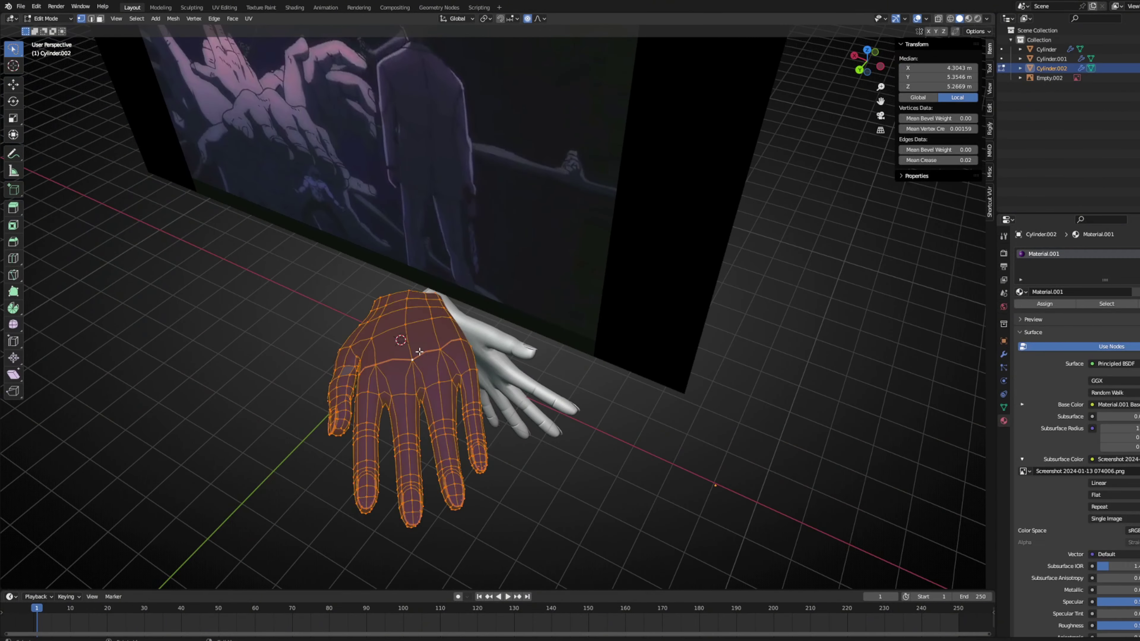
key("KP_7")
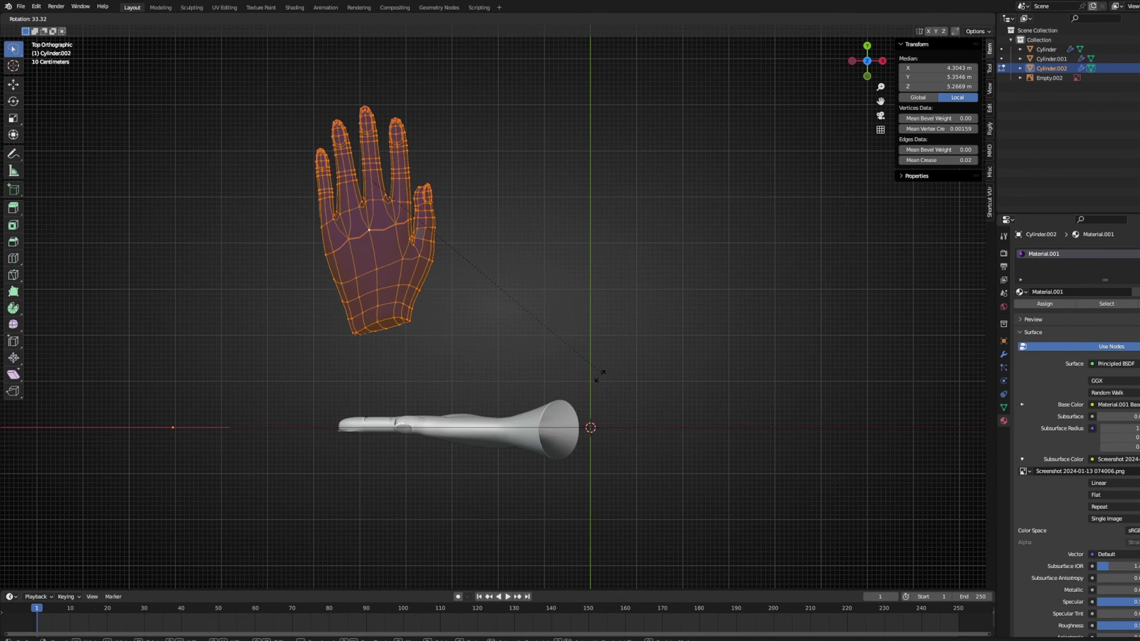
key("g")
left_click(779, 443)
middle_click_drag(780, 444, 584, 256)
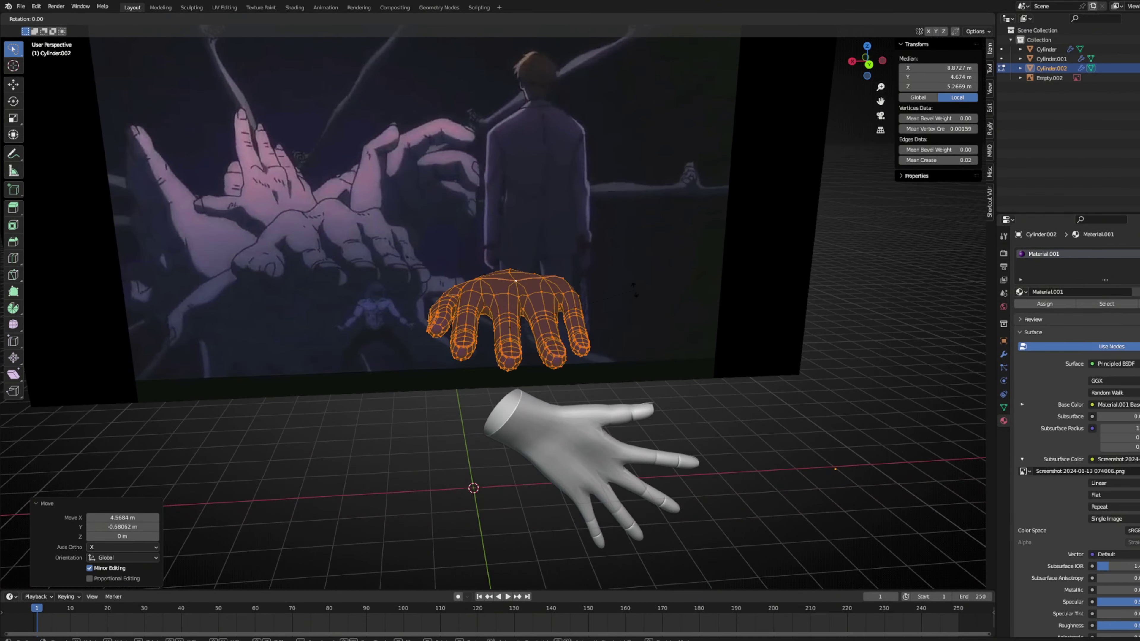
key("r")
left_click(664, 258)
middle_click_drag(664, 258, 681, 260)
key("KP_7")
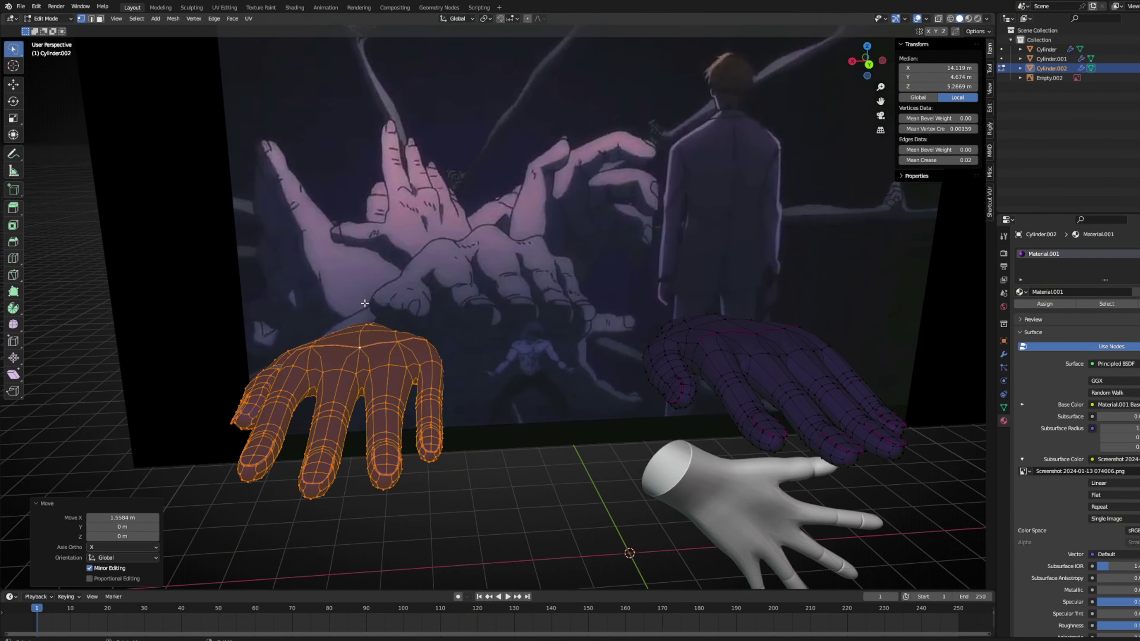
Rotate and move the thumb sections of the copied palm-down hand so the thumb spreads outward from the palm.
key("KP_Decimal")
key("z")
left_click(723, 243)
key("o")
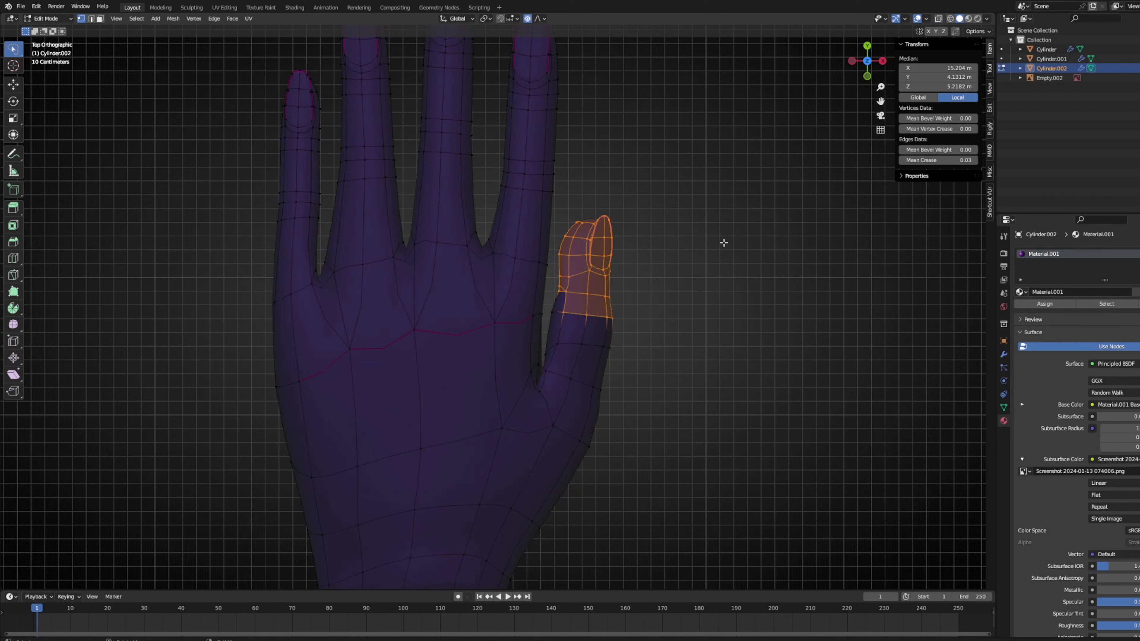
left_click(766, 244)
scroll(715, 267, "up", 4)
left_click(650, 313)
key("shift+z")
scroll(728, 127, "down", 3)
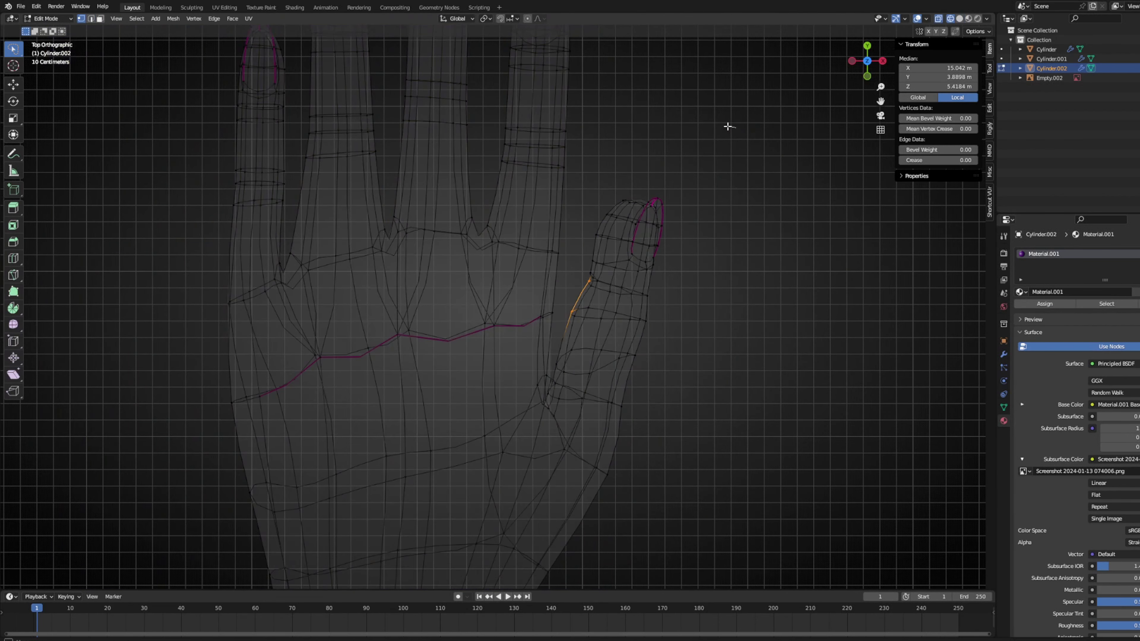
key("r")
left_click(638, 395)
key("shift+z")
key("g")
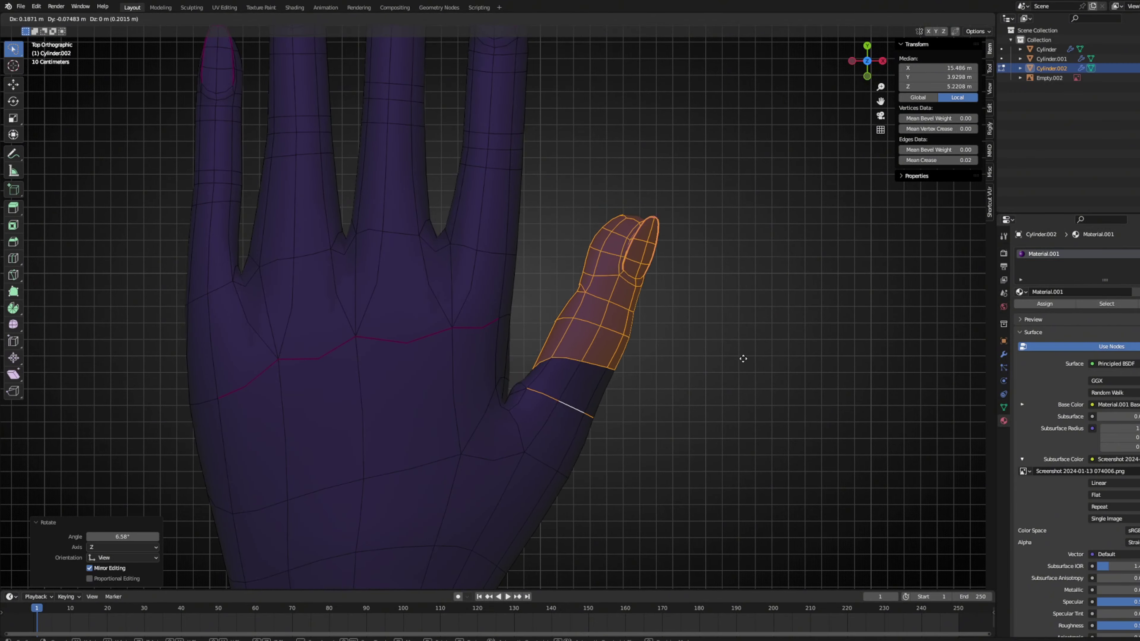
Angle the copied hand's index finger outward toward its spread thumb.
scroll(743, 395, "down", 5)
middle_click_drag(754, 333, 664, 410)
key("KP_7")
key("Tab")
key("Tab")
key("shift+z")
scroll(719, 309, "up", 2)
right_click_drag(680, 172, 546, 266, "ctrl")
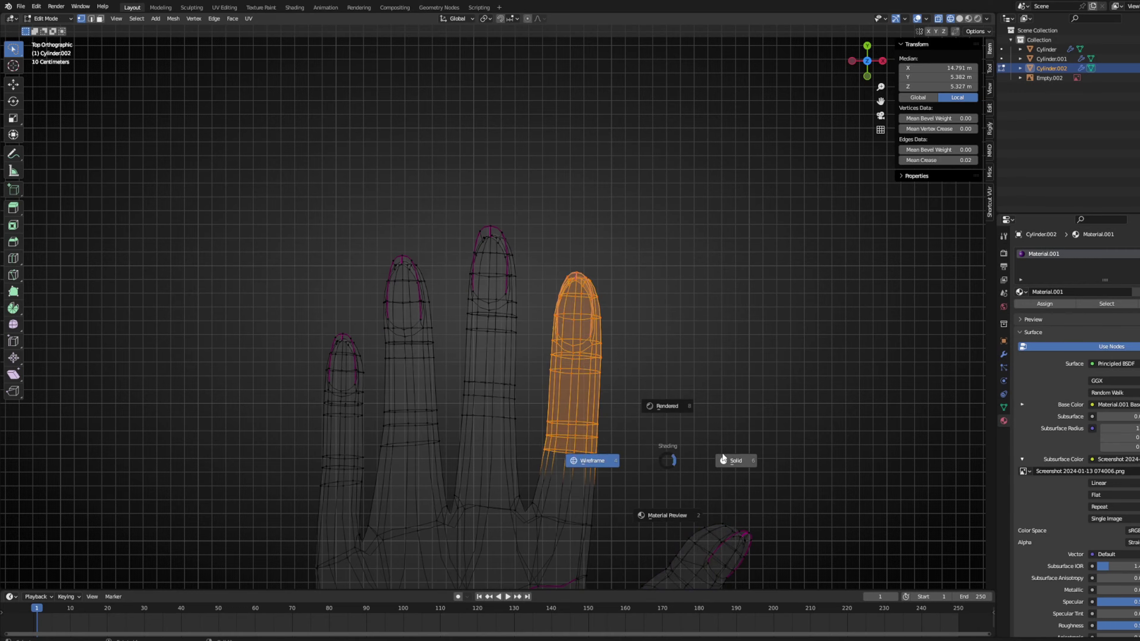
left_click(779, 472)
key("Tab")
key("shift+z")
scroll(718, 427, "down", 4)
middle_click_drag(719, 427, 847, 491)
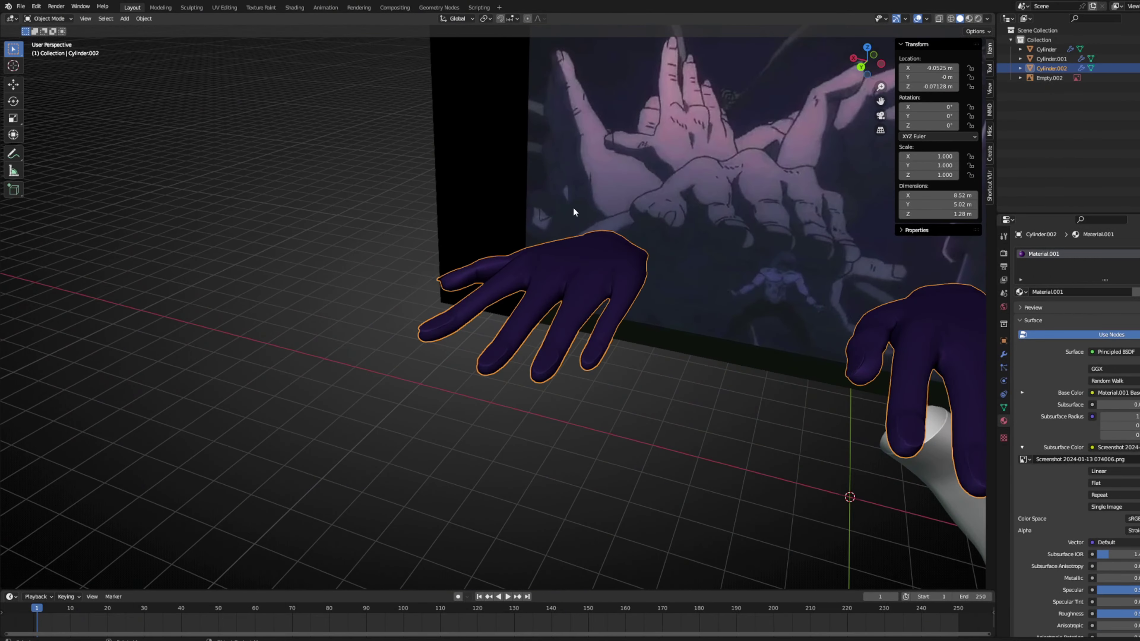
Adjust the middle, ring and little fingers of the copied hand, fanning the little finger outward.
key("KP_7")
key("Tab")
key("shift+z")
scroll(593, 190, "up", 2)
right_click_drag(534, 158, 215, 503, "ctrl")
middle_click_drag(342, 499, 538, 350, "shift")
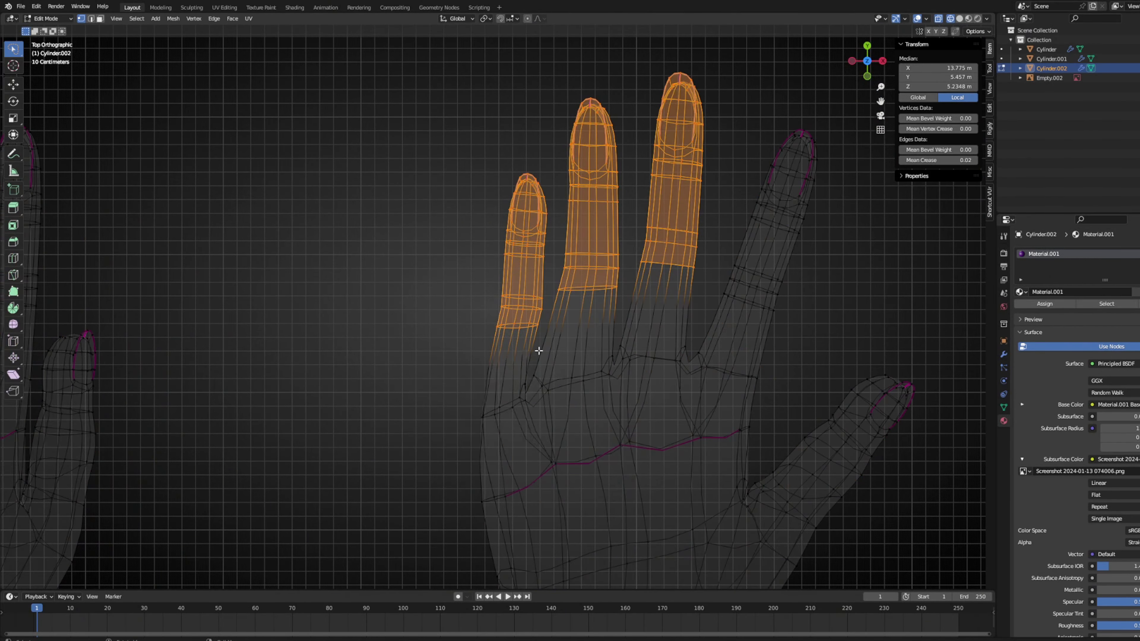
right_click_drag(456, 121, 449, 125, "ctrl")
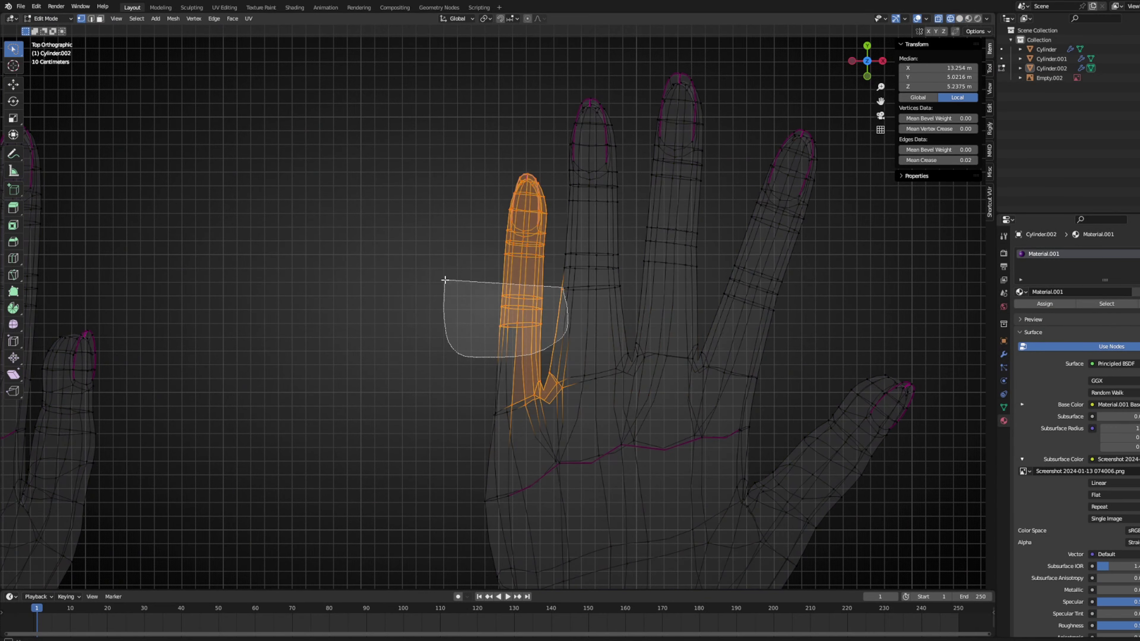
right_click_drag(526, 396, 528, 395, "ctrl")
key("shift+z")
key("Tab")
scroll(786, 298, "down", 4)
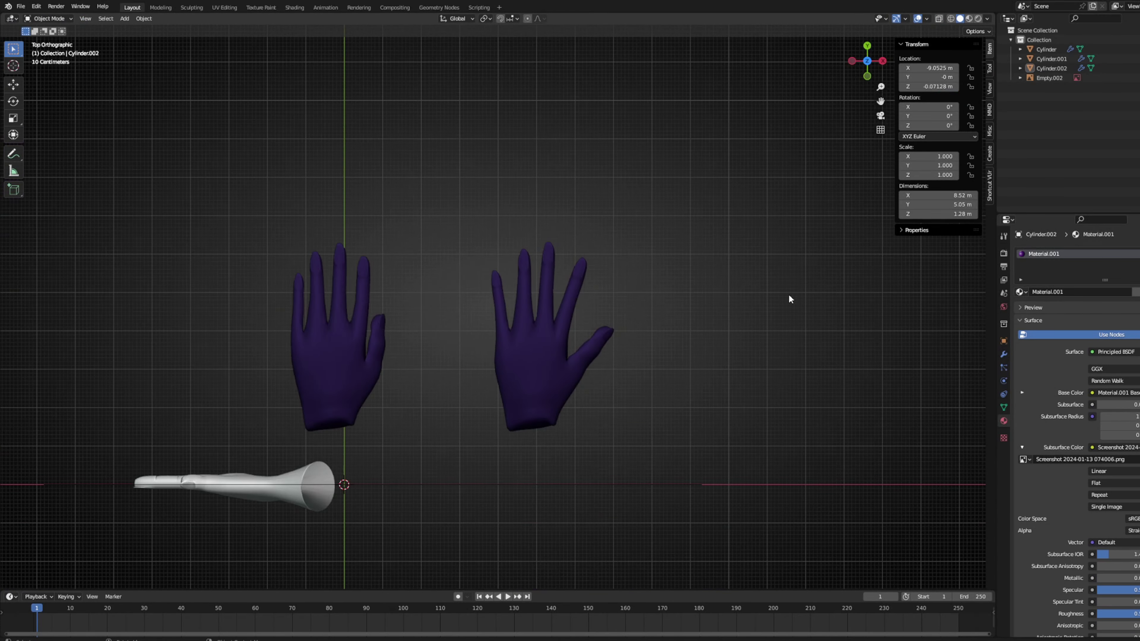
Turn the spread-fingered hand upright, move it beside the palm-down hand and separate it into its own object.
scroll(672, 325, "up", 1)
key("Tab")
middle_click_drag(672, 325, 494, 270)
scroll(472, 251, "up", 2)
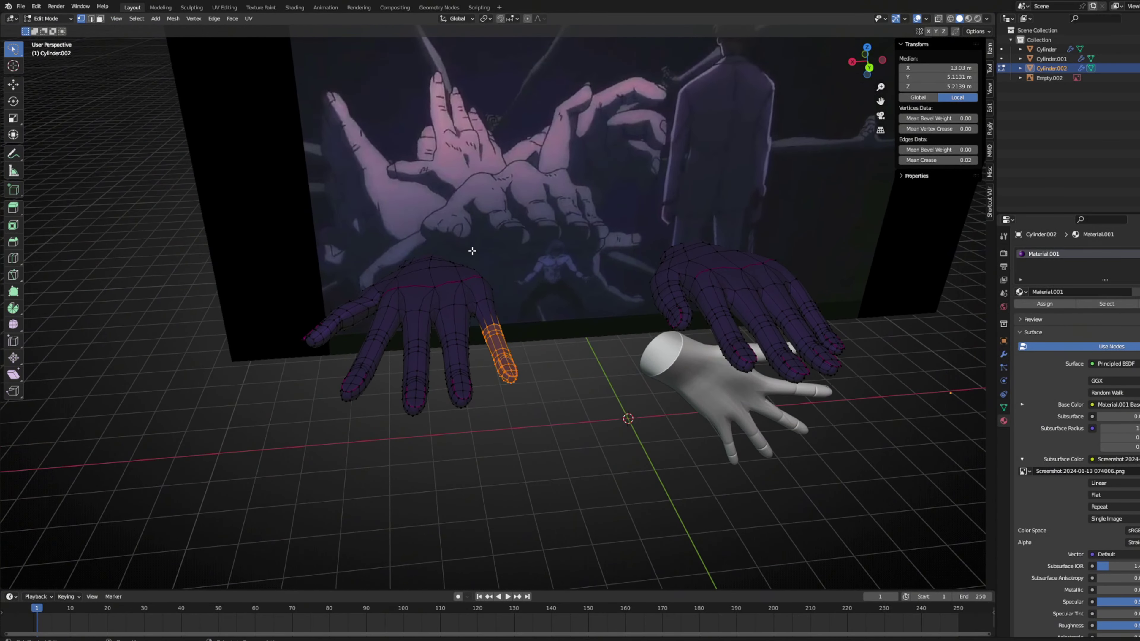
left_click(433, 464)
middle_click_drag(434, 464, 596, 324)
key("g")
left_click(685, 268)
scroll(617, 274, "up", 4)
middle_click_drag(618, 273, 600, 337)
key("g")
key("x")
left_click(755, 260)
middle_click_drag(718, 292, 651, 253)
key("g")
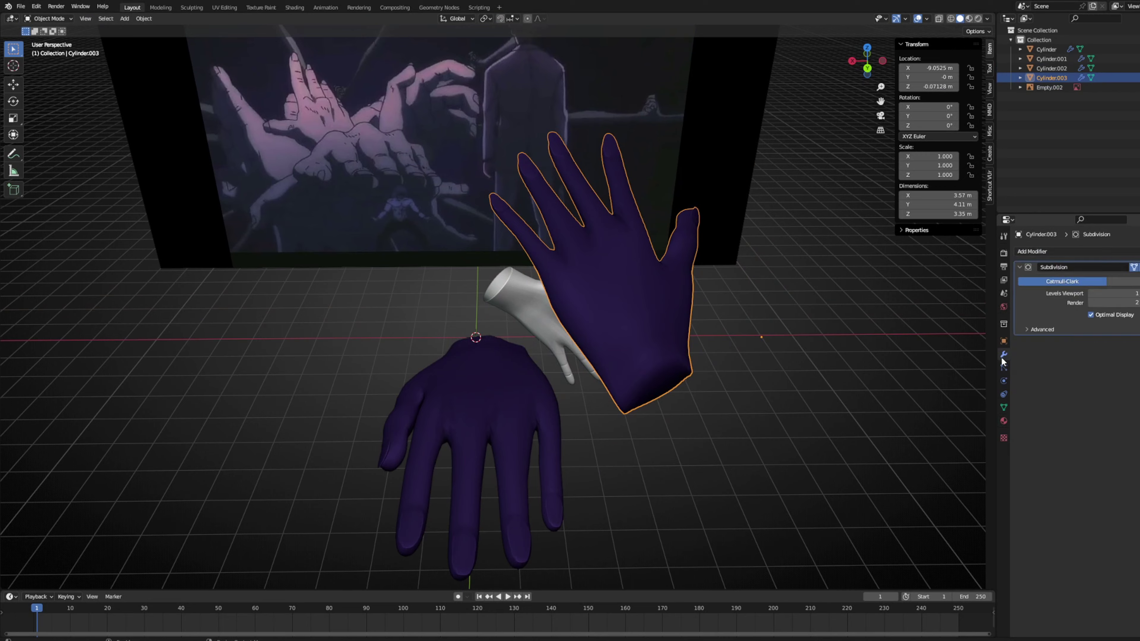
Mirror the upright hand across X with a Mirror modifier, apply it, and select one complete hand in Edit Mode.
left_click(1033, 251)
left_click(1024, 364)
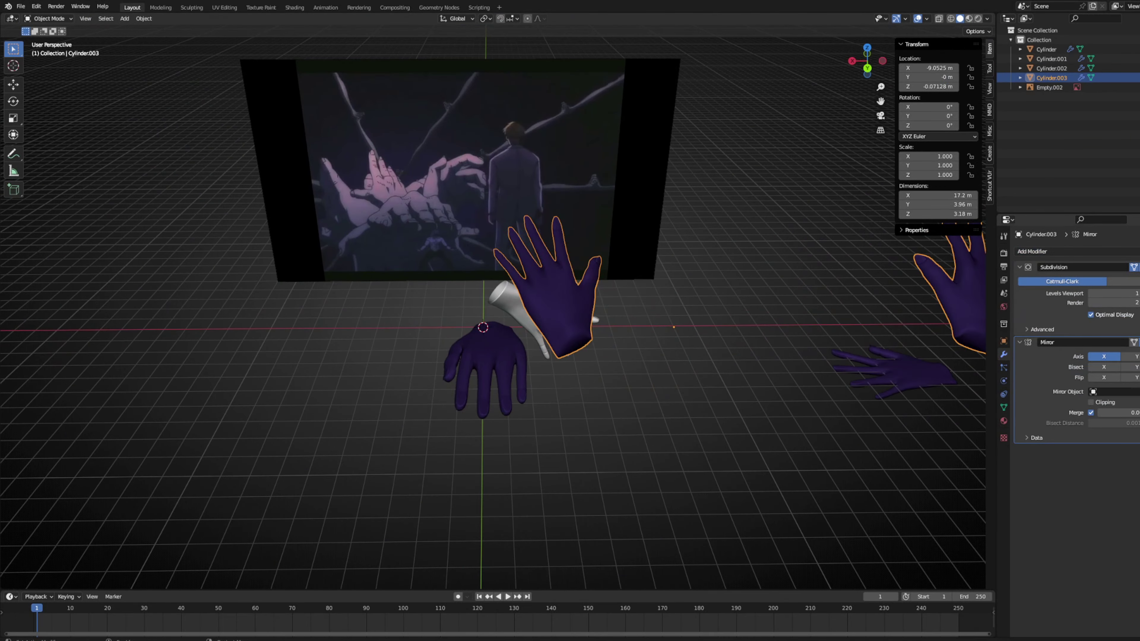
key("ctrl+z")
key("Tab")
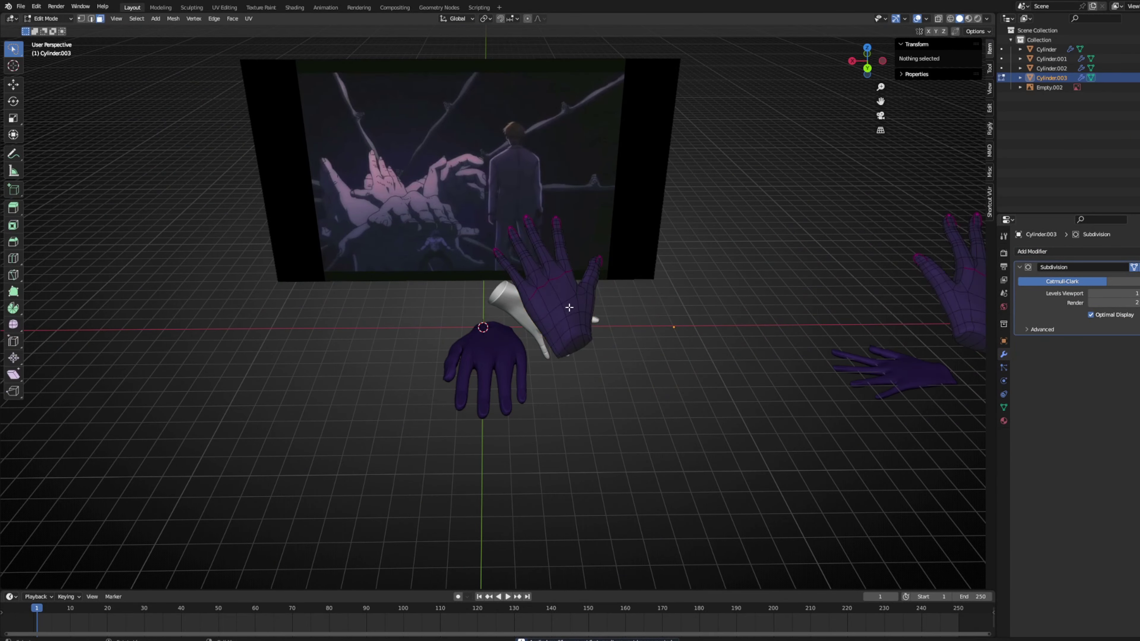
key("ctrl+l")
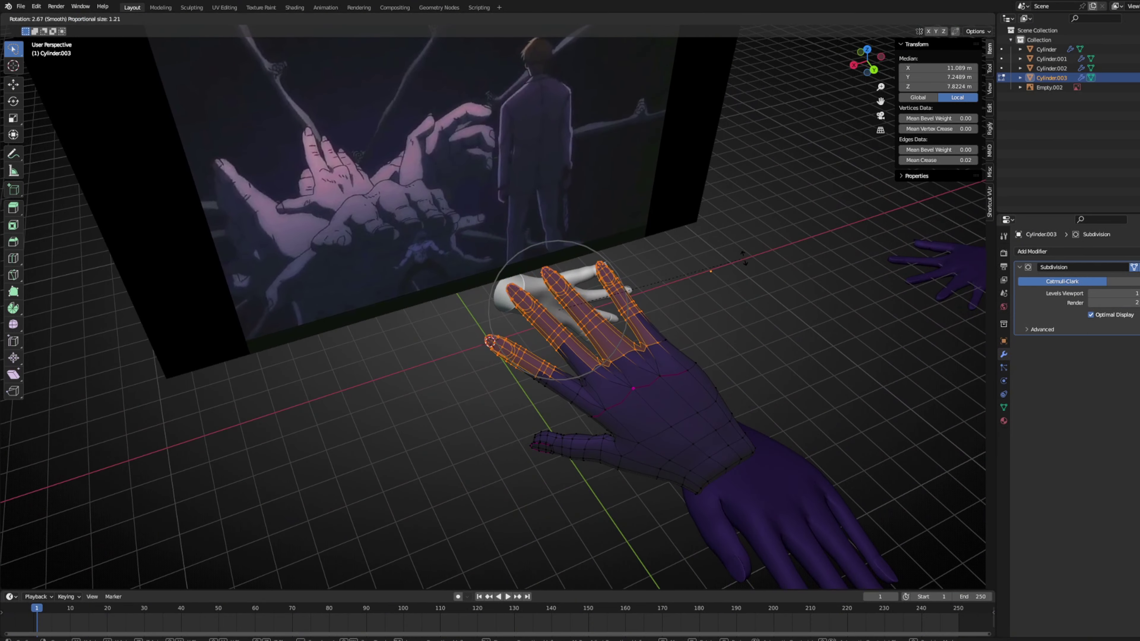
Bend the mirrored hand's fingers with proportional editing and try duplicating the hand to the side along X.
key("g")
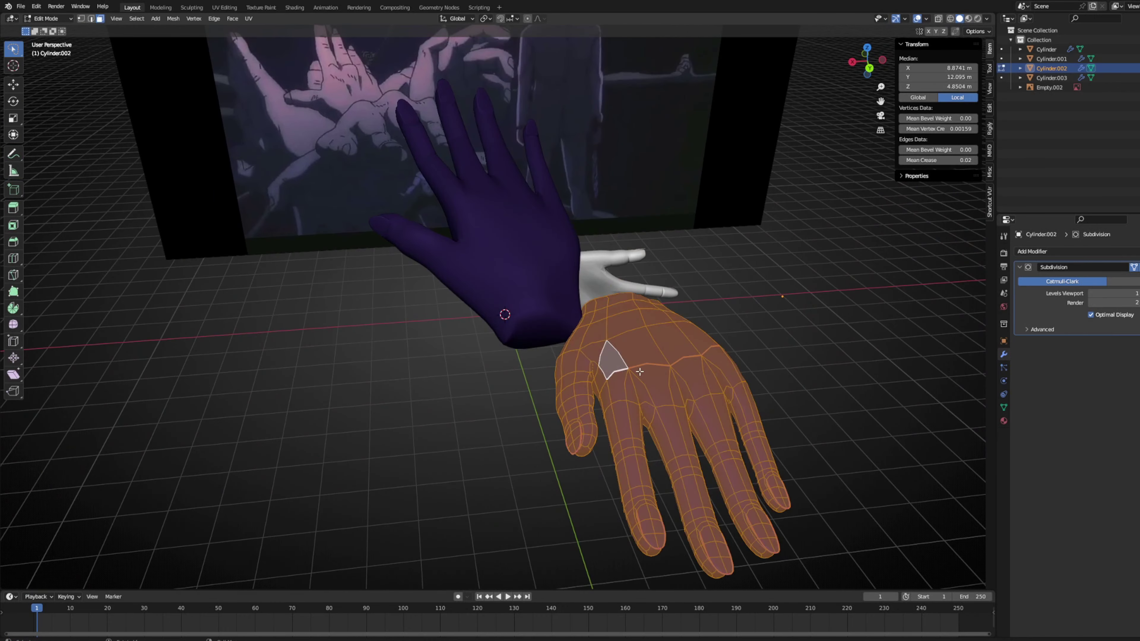
left_click(702, 342, "shift")
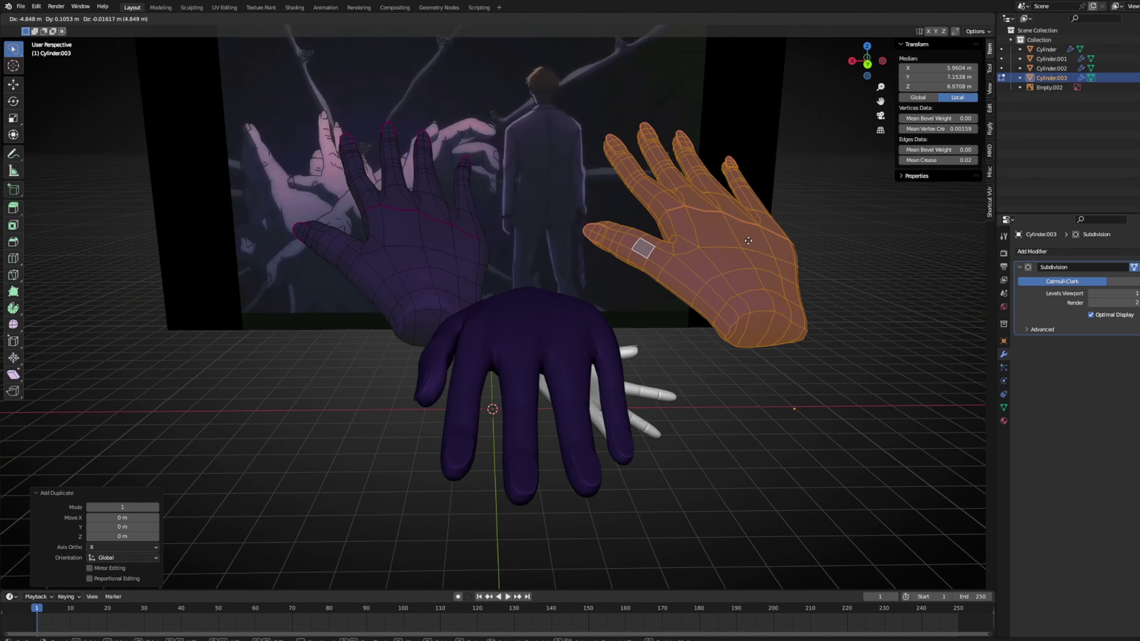
key("x")
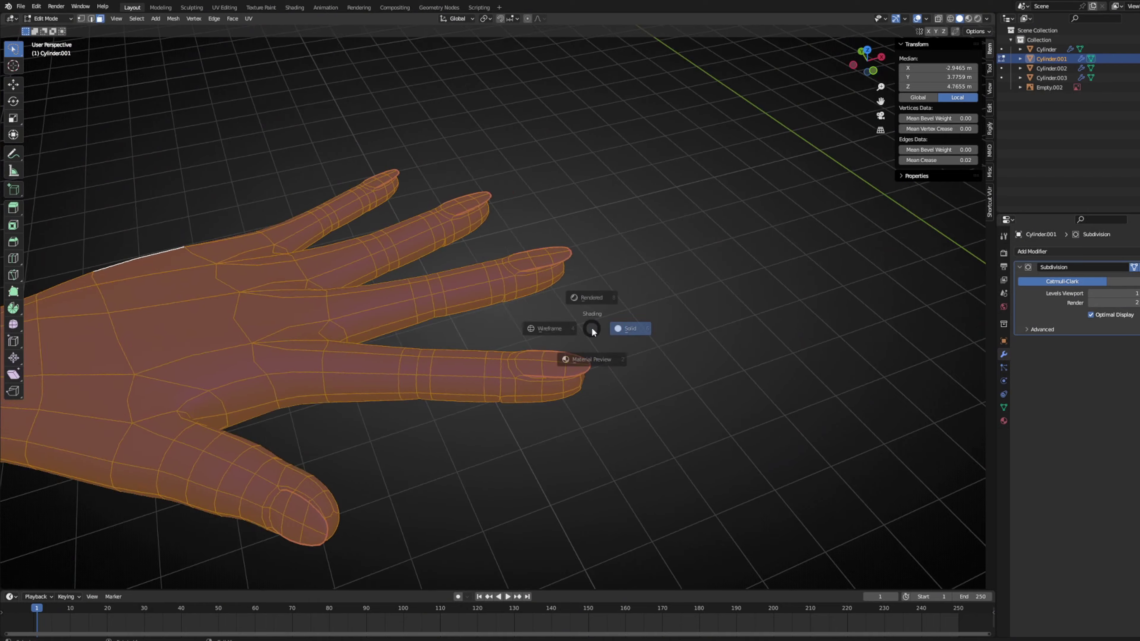
Bend the index and middle fingertips of the remaining open hand downward.
right_click_drag(406, 346, 714, 308, "ctrl")
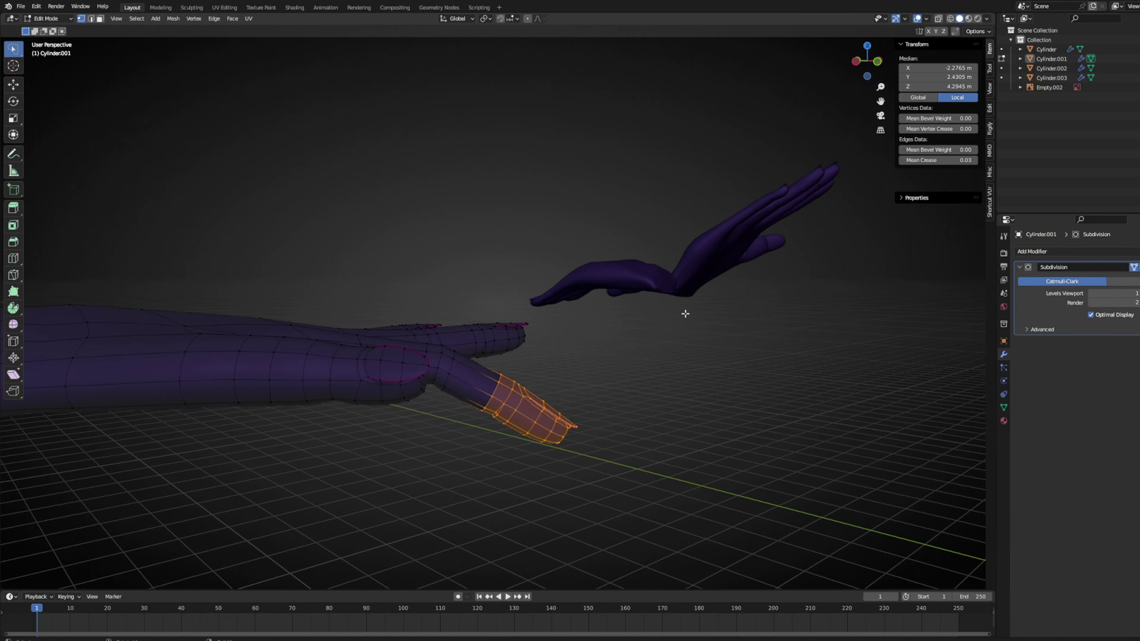
right_click_drag(537, 381, 292, 507, "ctrl")
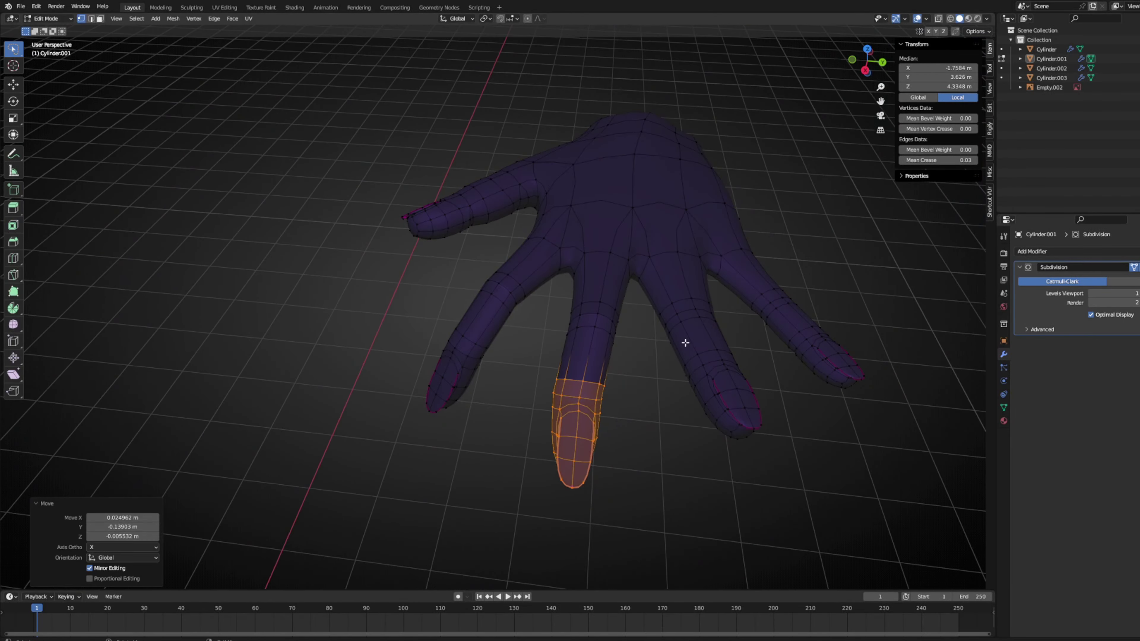
key("z")
left_click(678, 359)
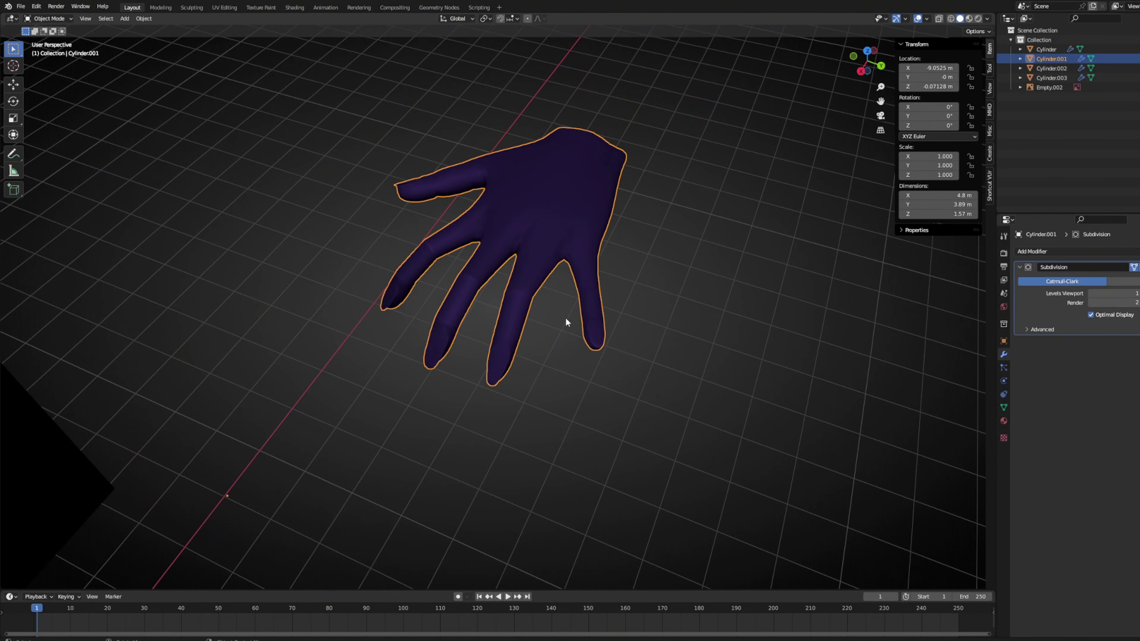
Rotate the open hand's thumb and bend the end sections of one of its outer fingers.
scroll(566, 322, "up", 5)
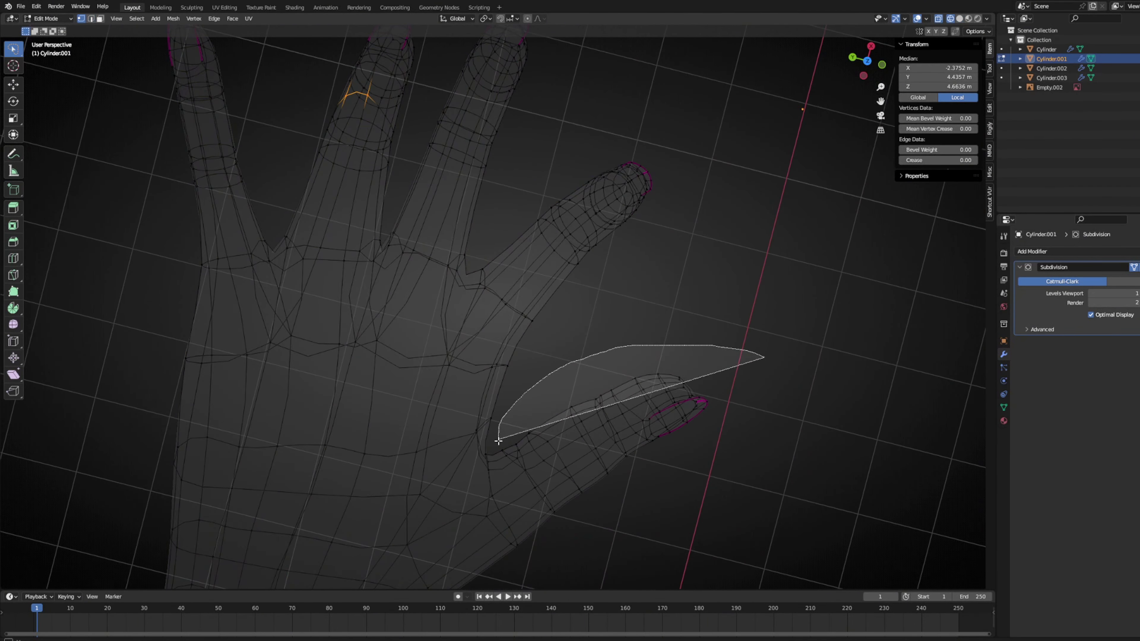
left_click_drag(498, 441, 499, 441)
key("r")
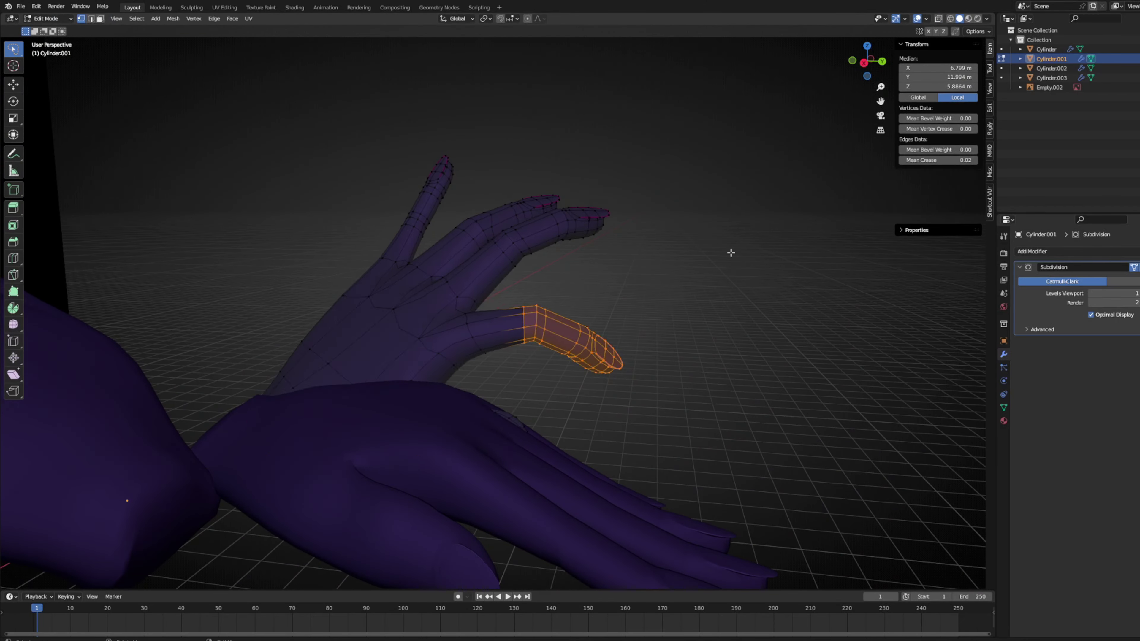
key("r")
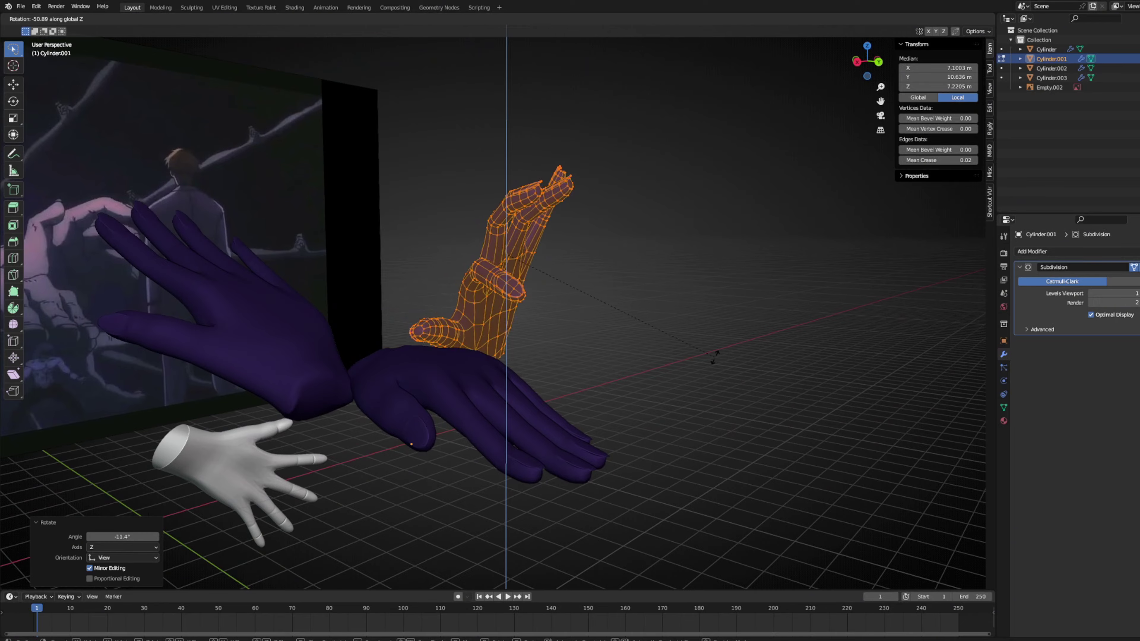
Rotate the whole bent-fingered hand to match the reference's right-hand pose and move its thumb closer to the fingers.
key("r")
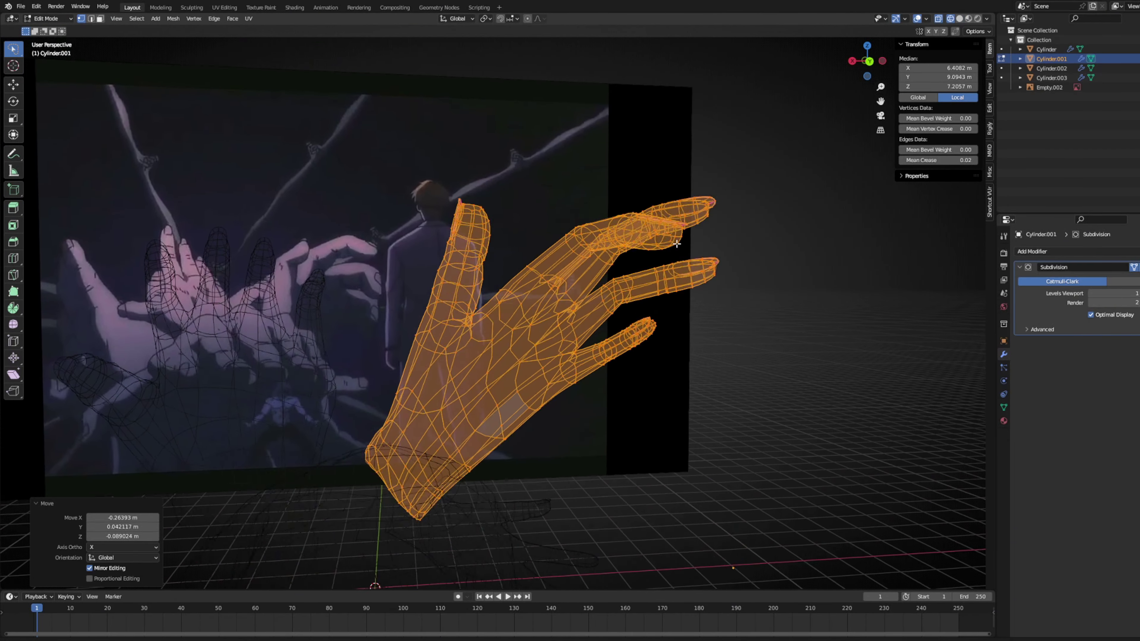
left_click_drag(803, 232, 494, 274)
left_click_drag(556, 366, 568, 360)
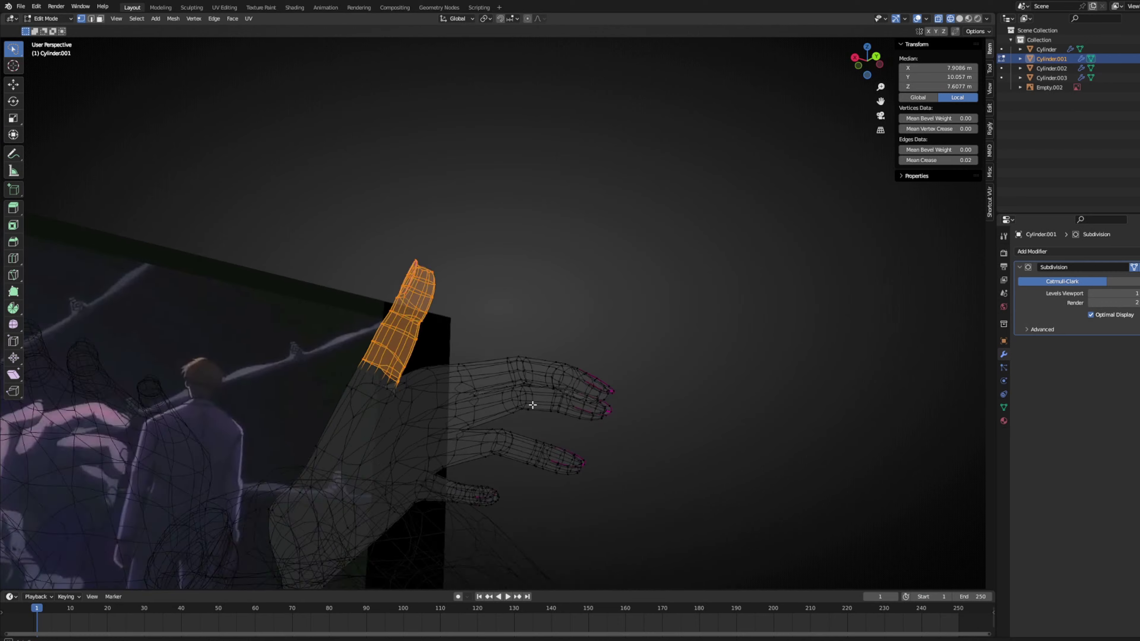
key("g")
left_click(565, 399)
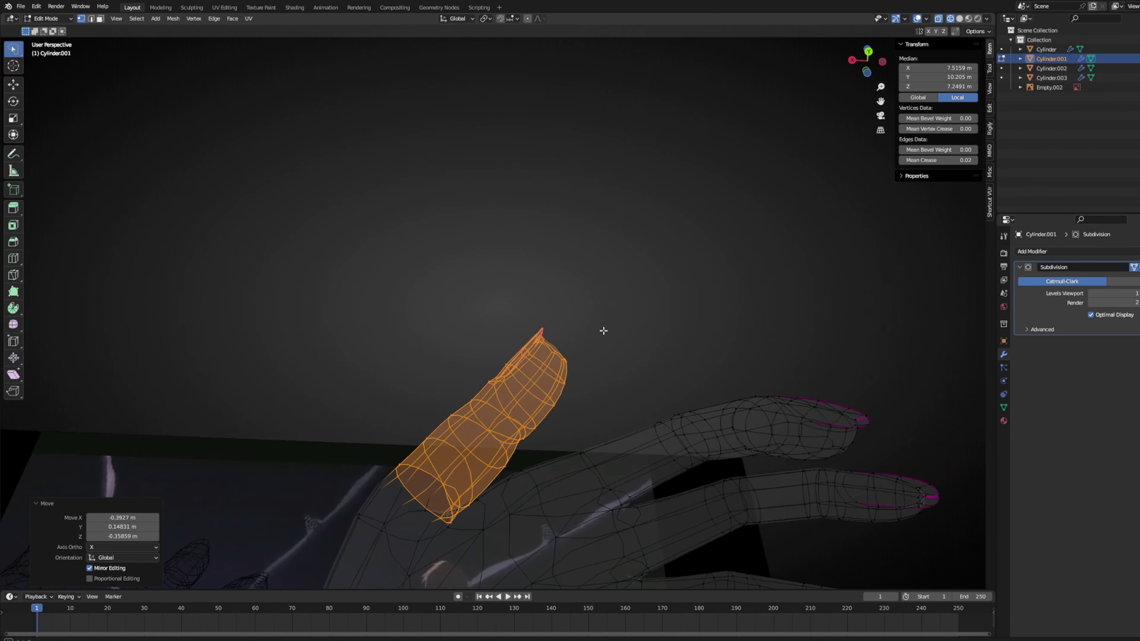
Bend the end section of the bent-fingered hand's thumb toward the fingers and adjust the thumb's edge loop.
middle_click_drag(604, 331, 561, 351)
left_click_drag(562, 351, 379, 395)
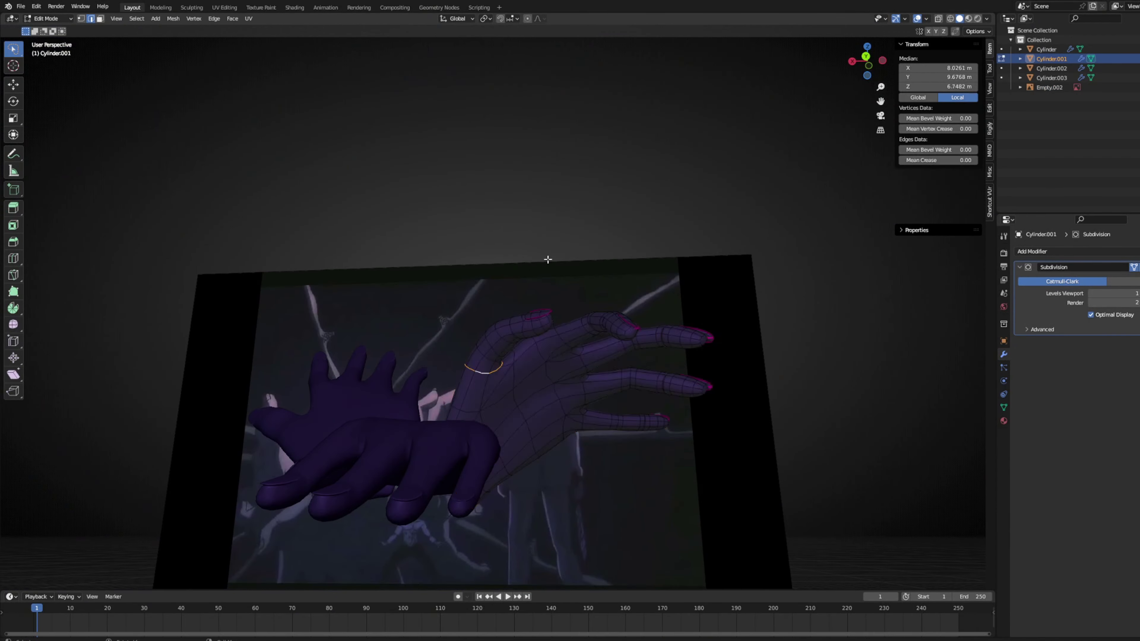
mouse_move(842, 144)
left_mouse_down()
mouse_move(695, 168)
mouse_move(862, 358)
left_mouse_up()
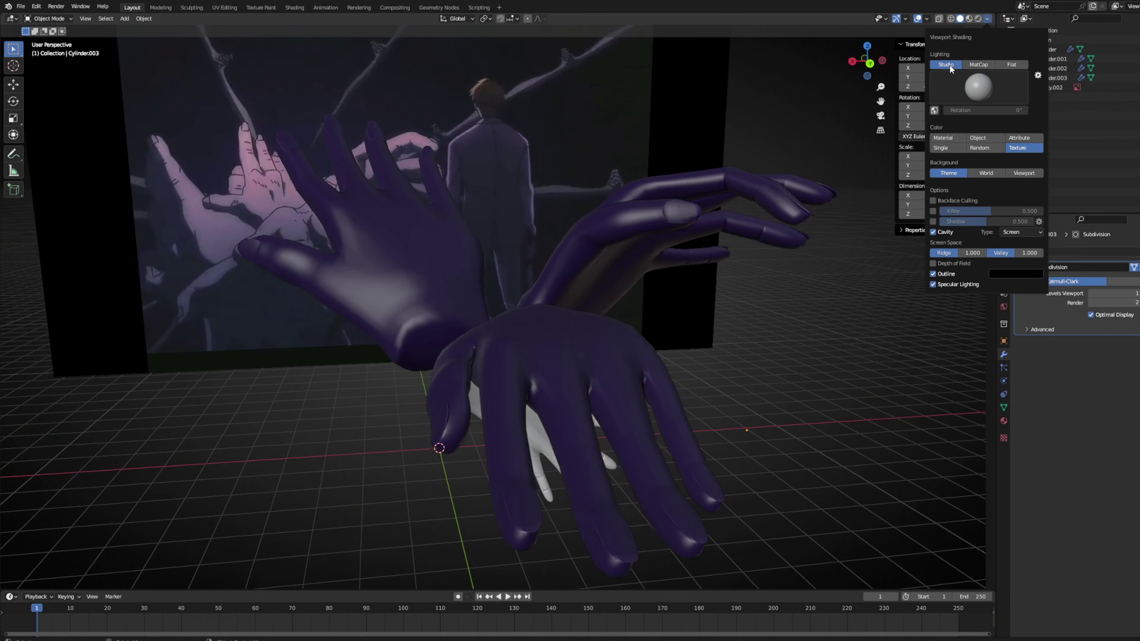
Set the viewport shading's lighting to MatCap.
left_click(979, 64)
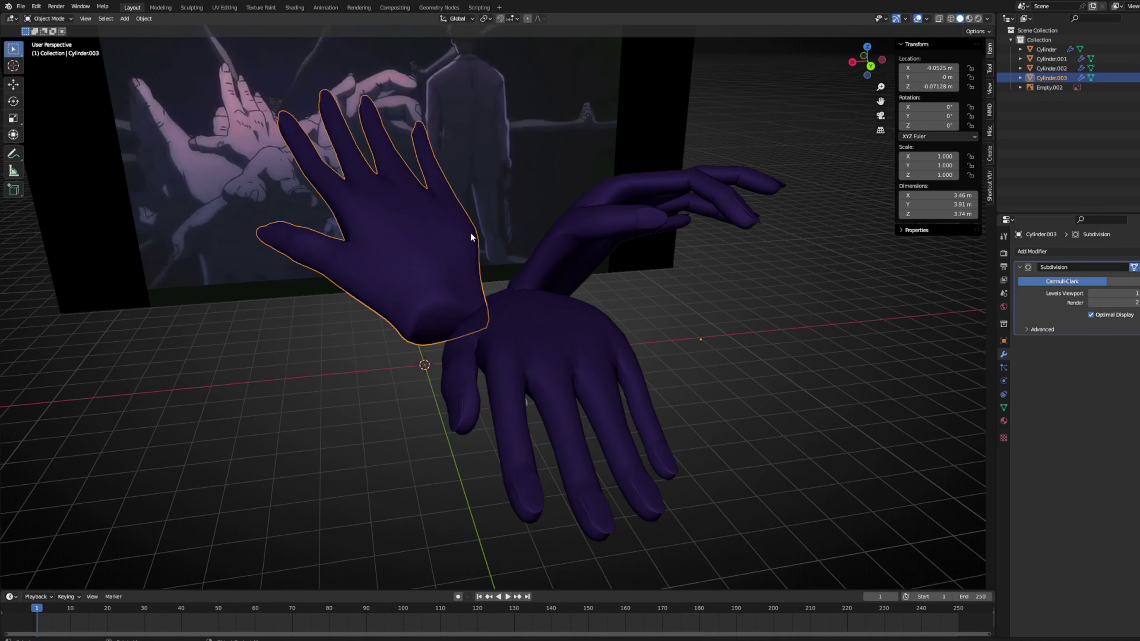
Duplicate the upright spread hand in Edit Mode and place the copy below it with the fingers pointing down.
key("Tab")
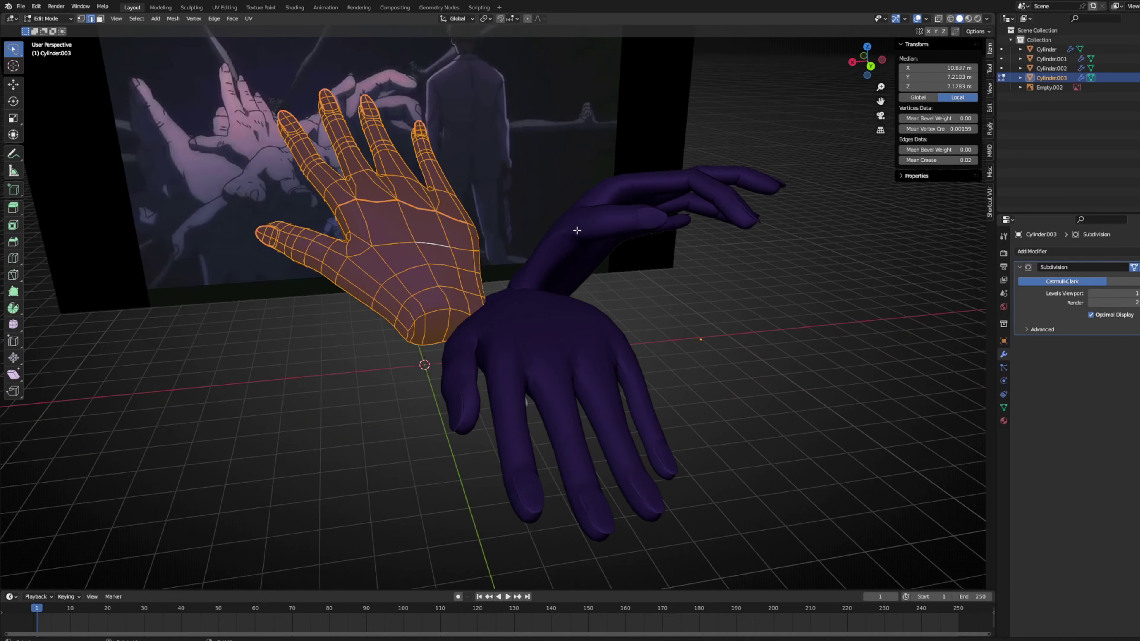
key("g")
left_click(536, 466)
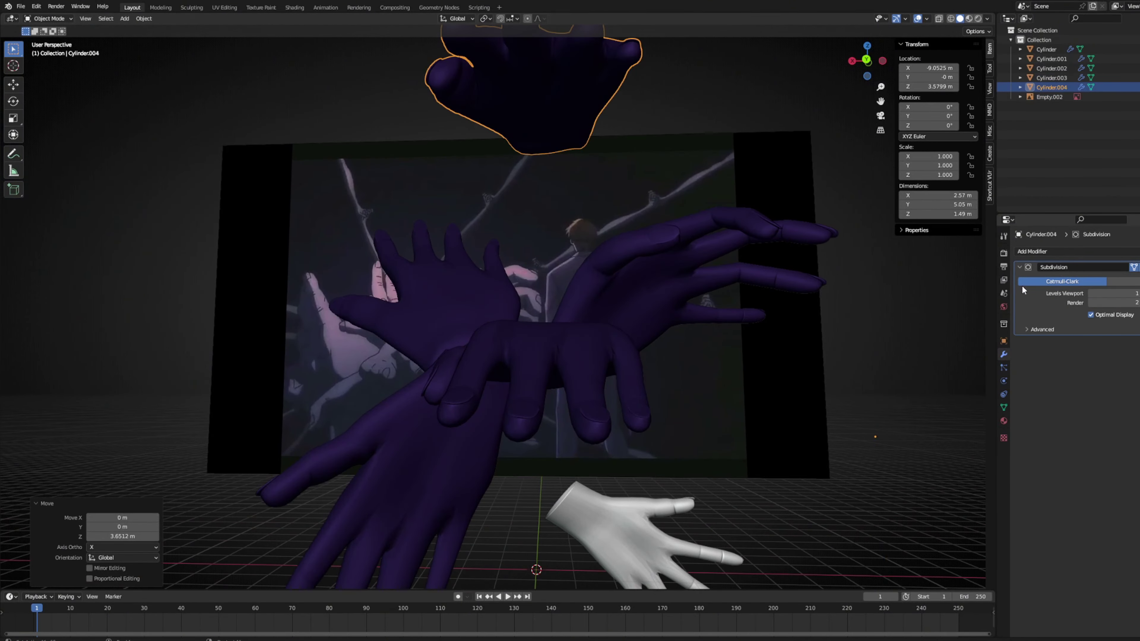
Mirror the raised copy of the palm-down hand across Z only with a Mirror modifier and apply the modifier.
left_click(1032, 252)
left_click(1087, 354)
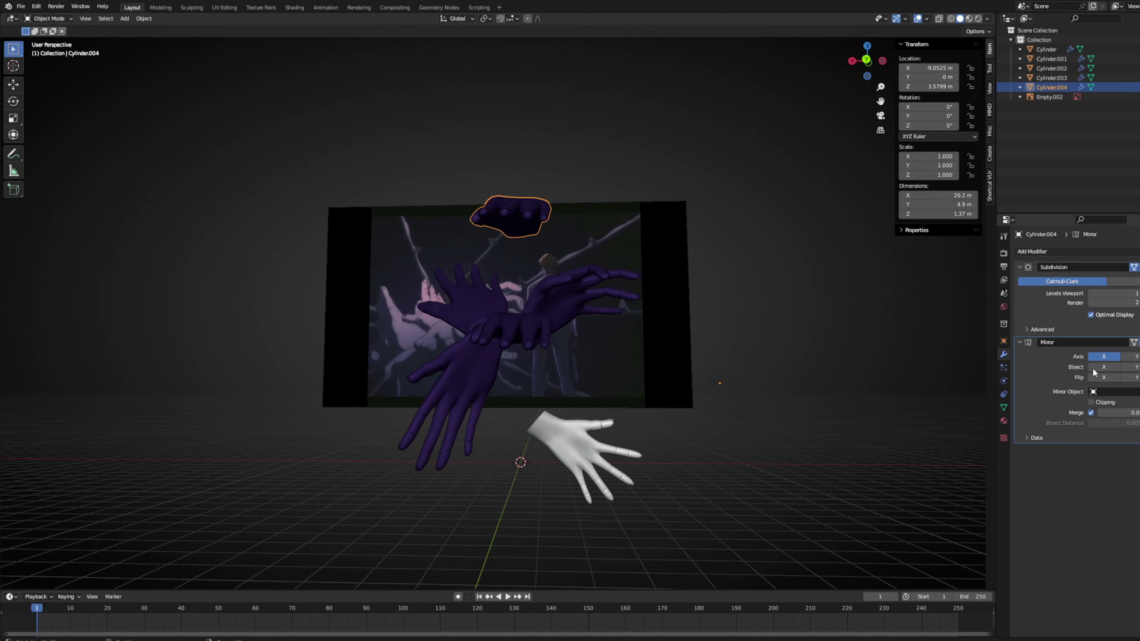
left_click(1100, 358)
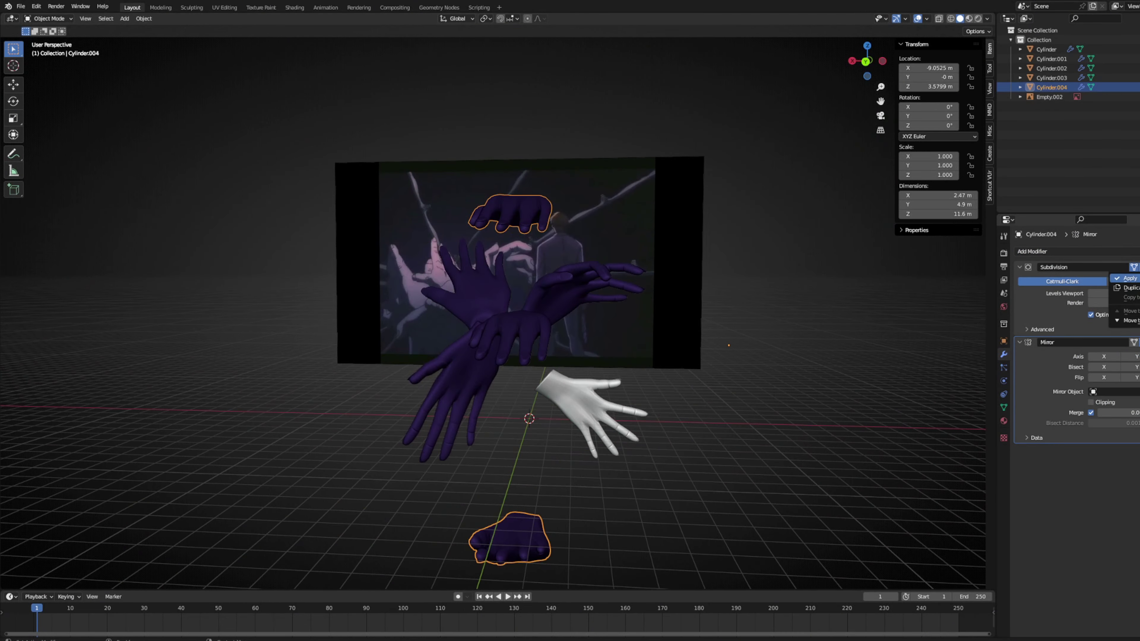
left_click(1128, 277)
Keep only the flipped hand and position it palm-up directly beneath the palm-down hand.
key("Tab")
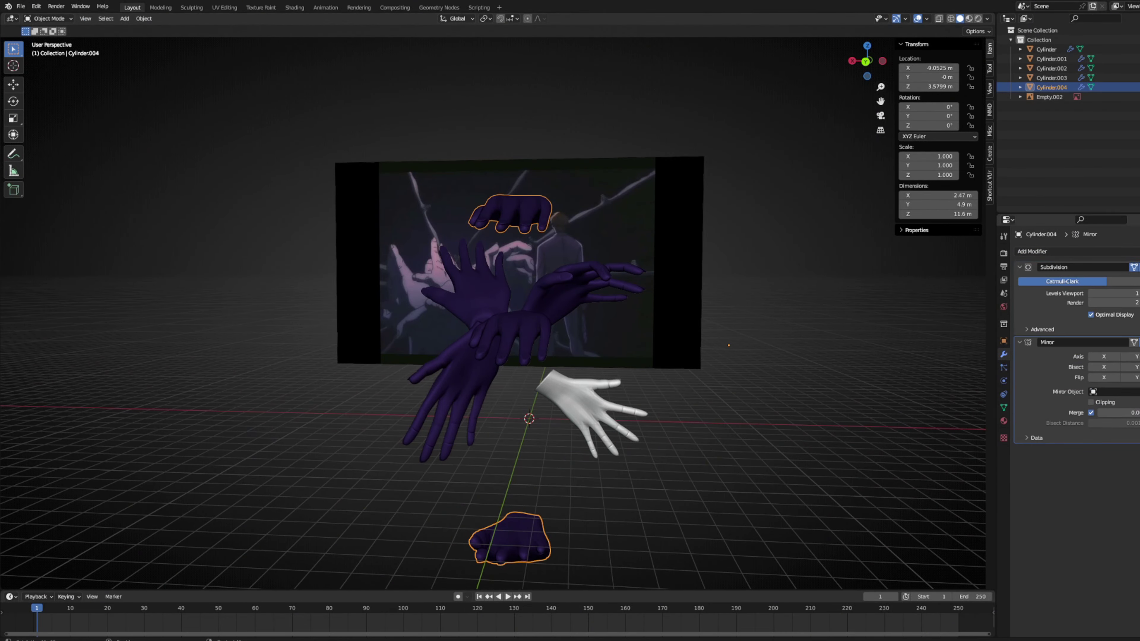
key("z")
key("r")
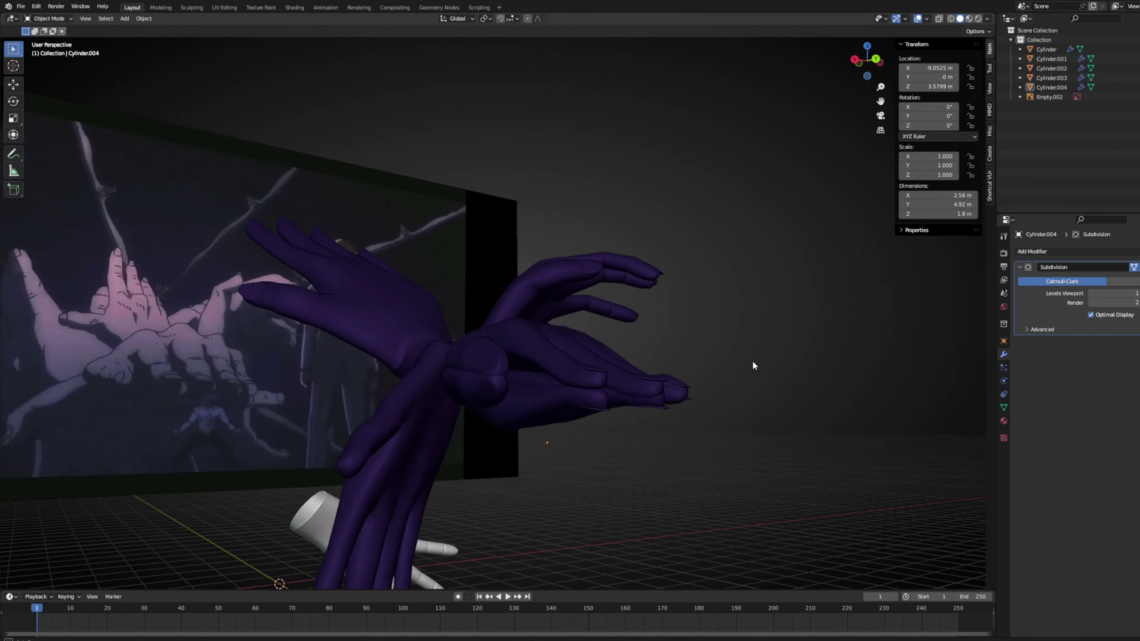
Repose the downward-pointing hand by bending its outer finger at the joint segments.
middle_click_drag(753, 362, 692, 418)
key("Tab")
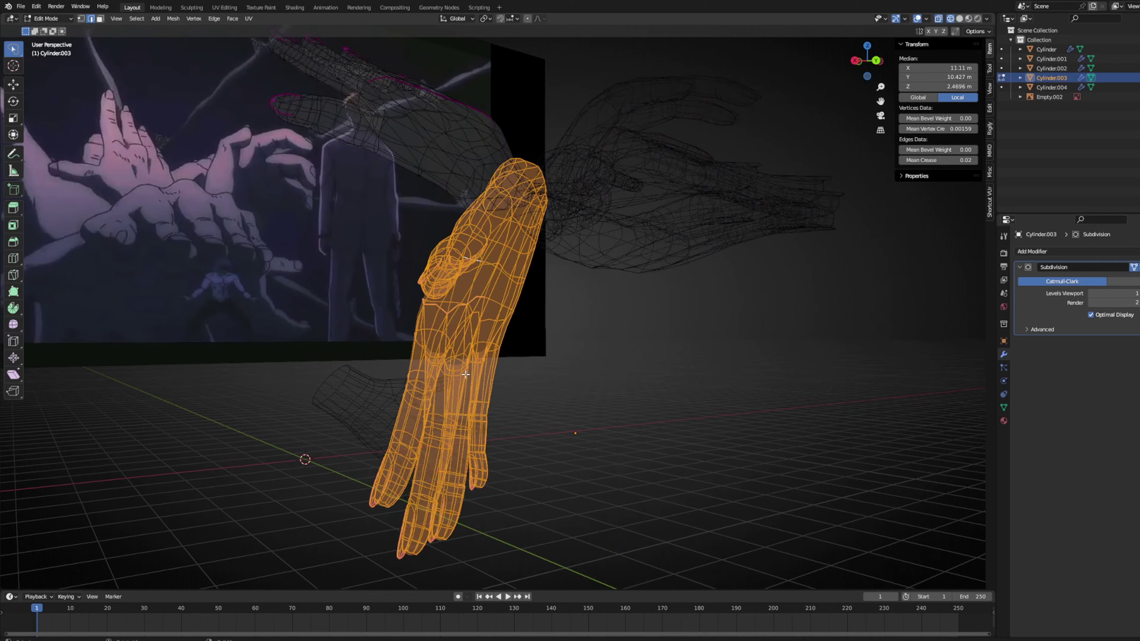
mouse_move(466, 374)
middle_mouse_down()
mouse_move(575, 316)
mouse_move(581, 295)
middle_mouse_up()
key("Tab")
key("shift+z")
scroll(690, 245, "up", 3)
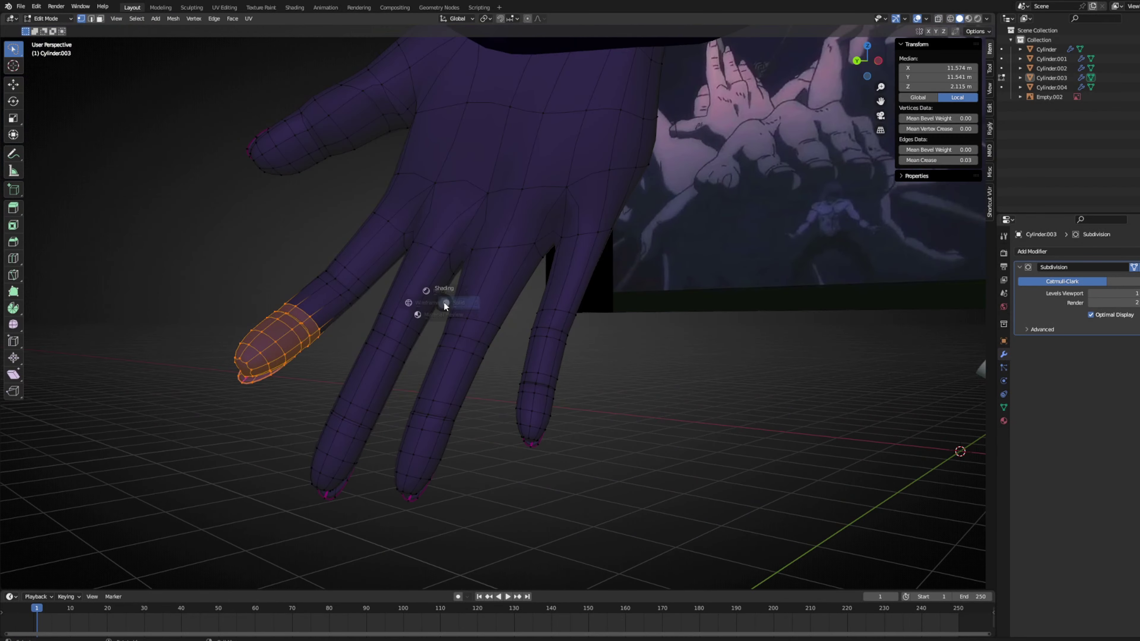
key("shift+z")
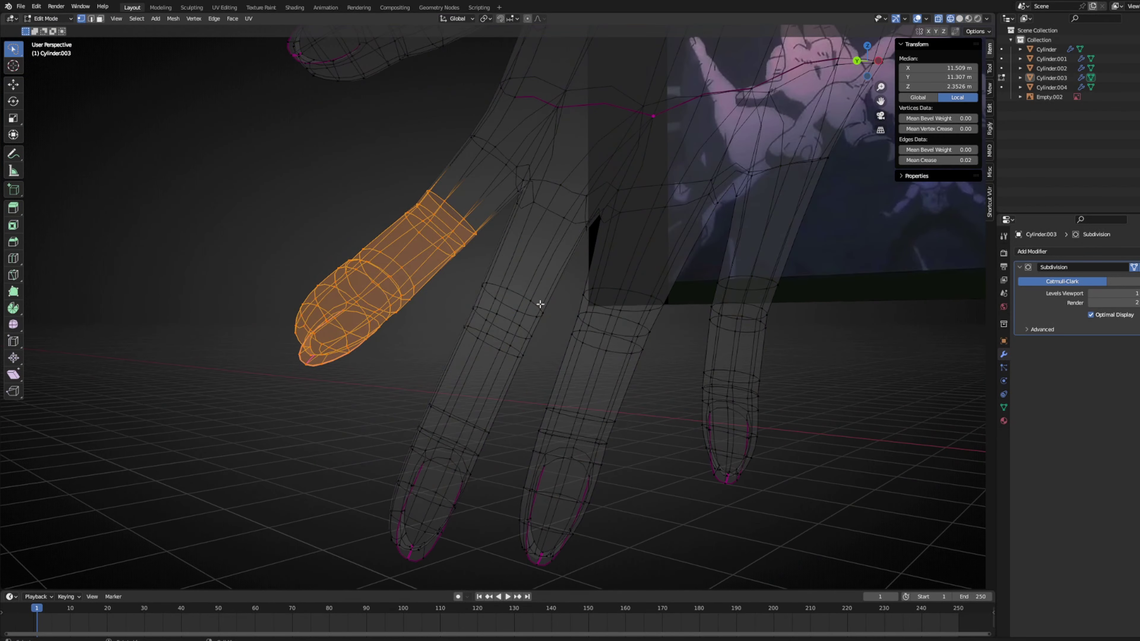
key("z")
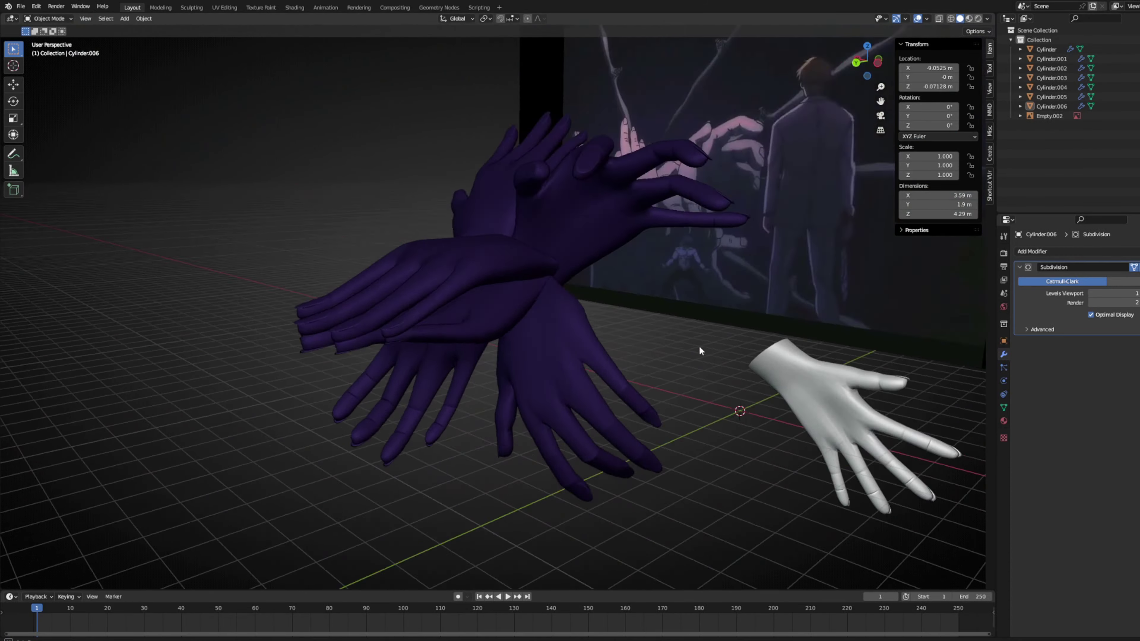
Duplicate the upright spread hand, mirror the copy across X with an applied Mirror modifier, and keep only the mirrored hand.
middle_click_drag(700, 350, 783, 217)
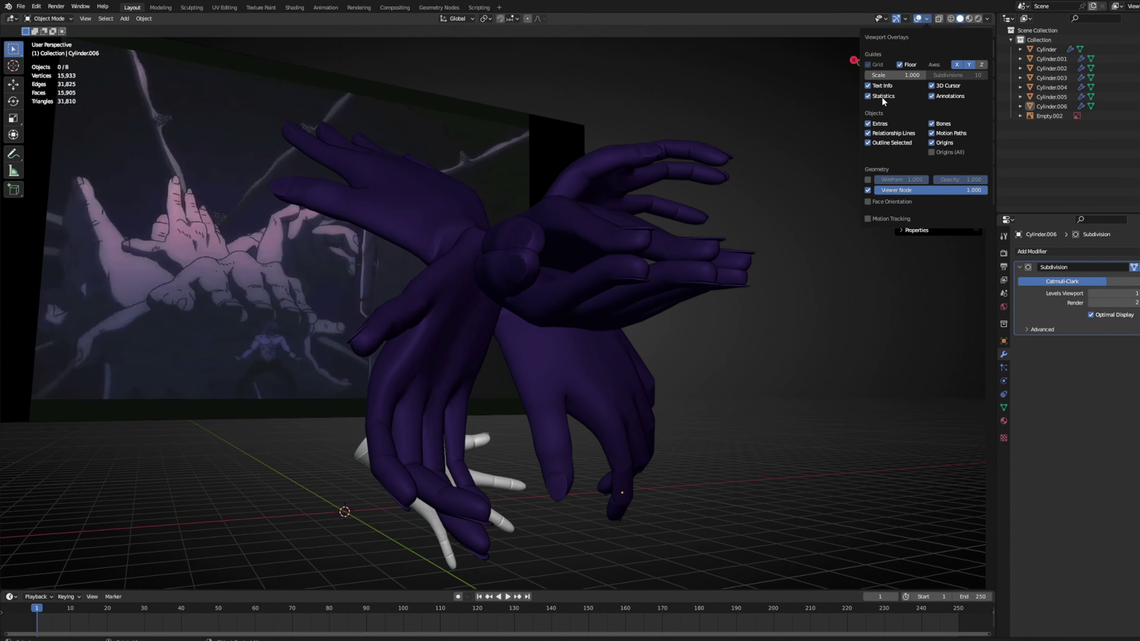
key("ctrl+l")
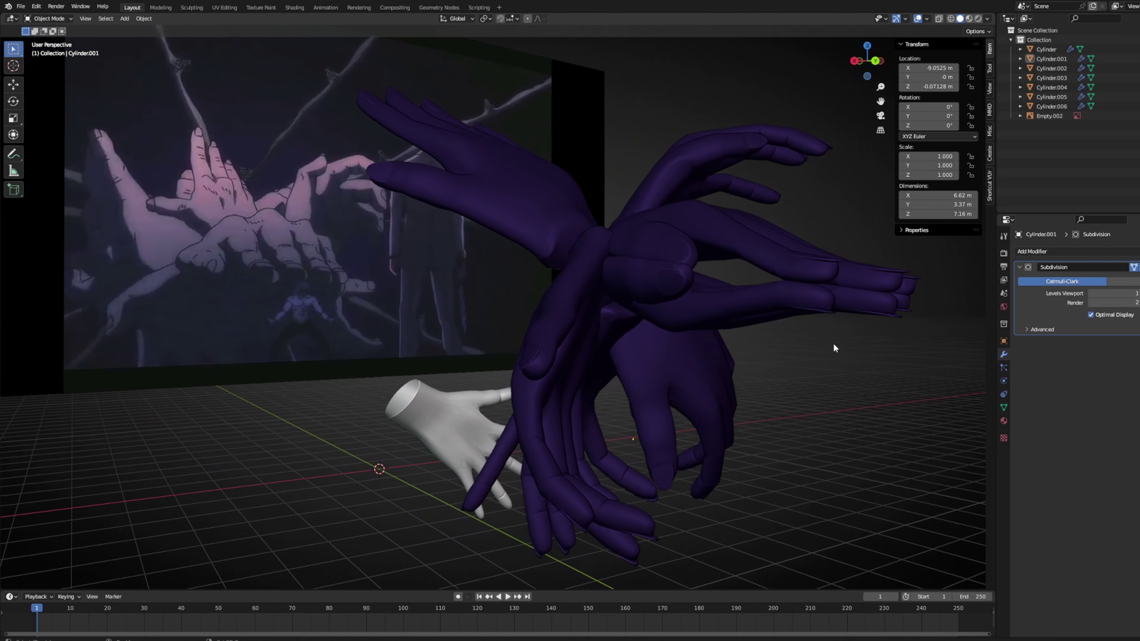
left_click(587, 236)
key("shift+d")
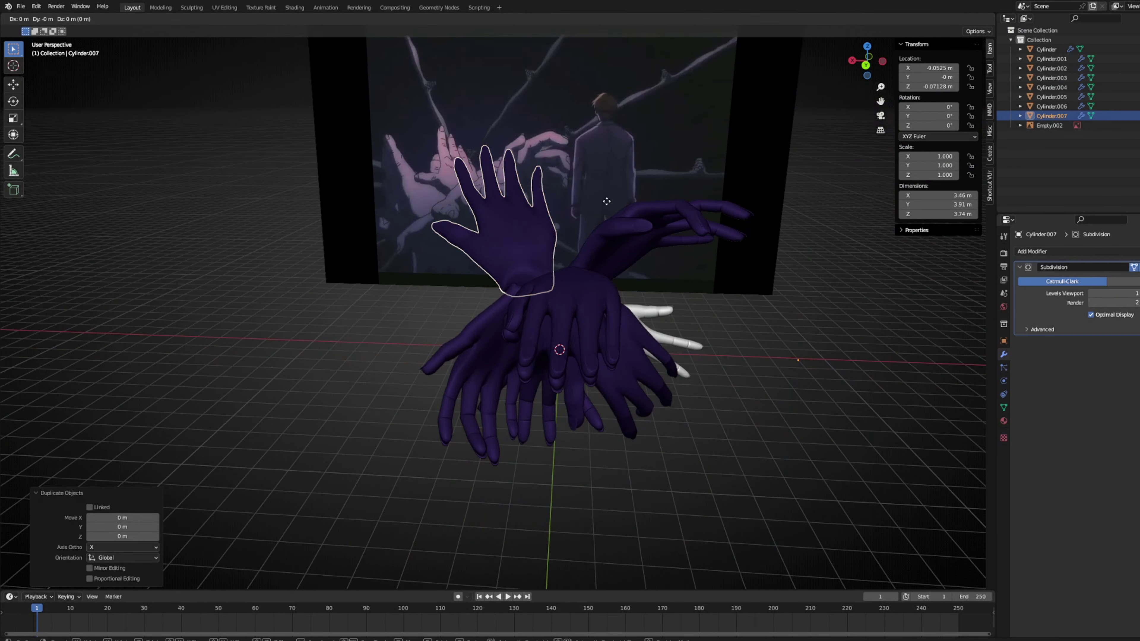
left_click(1045, 250)
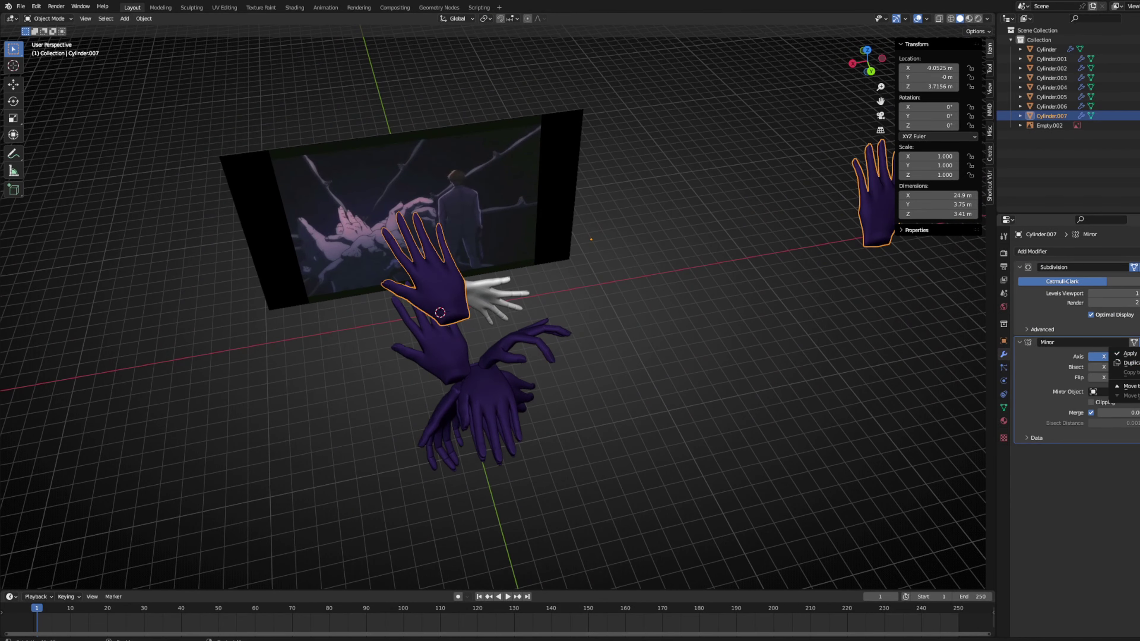
key("Tab")
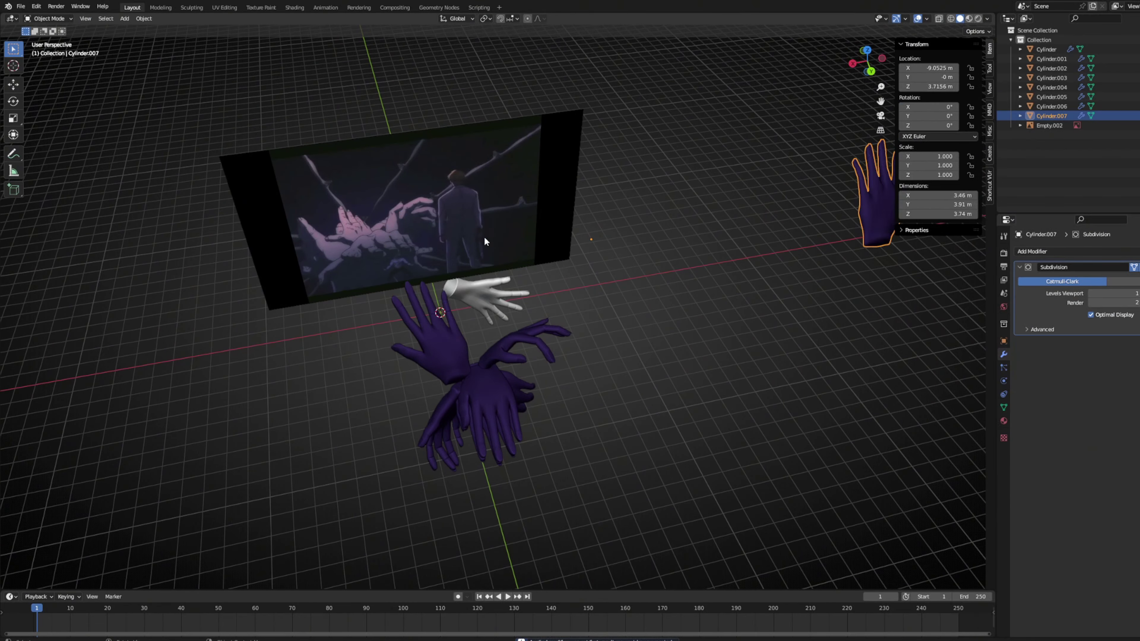
Rotate the mirrored hand about -83° and move it to the side of the cluster with its fingers pointing outward.
key("Tab")
key("r")
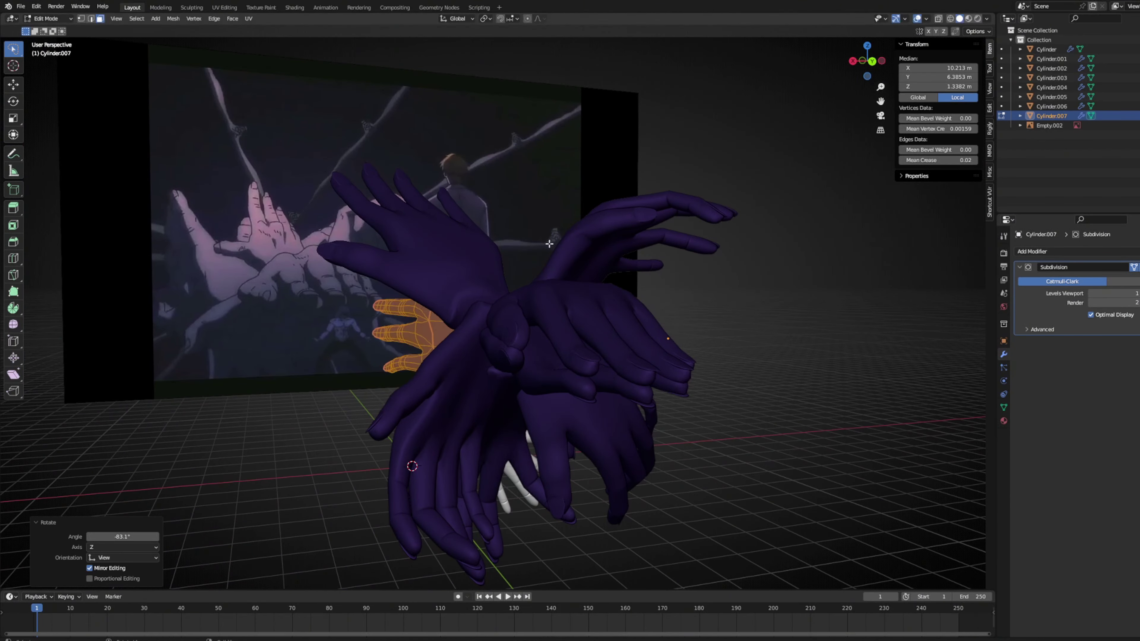
key("g")
left_click(654, 356)
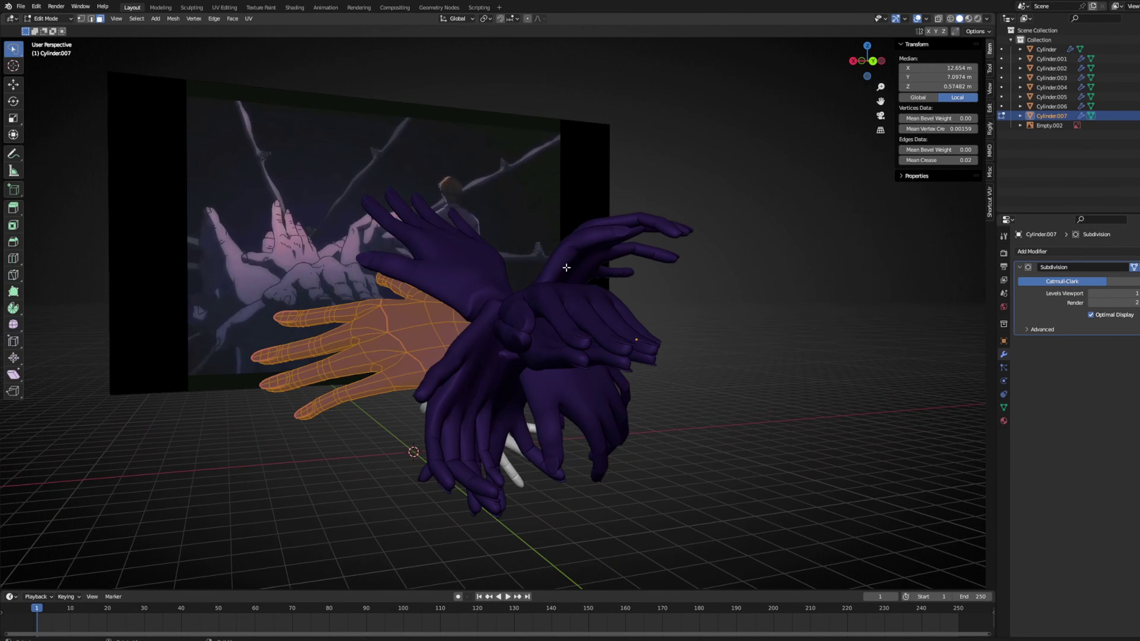
key("Tab")
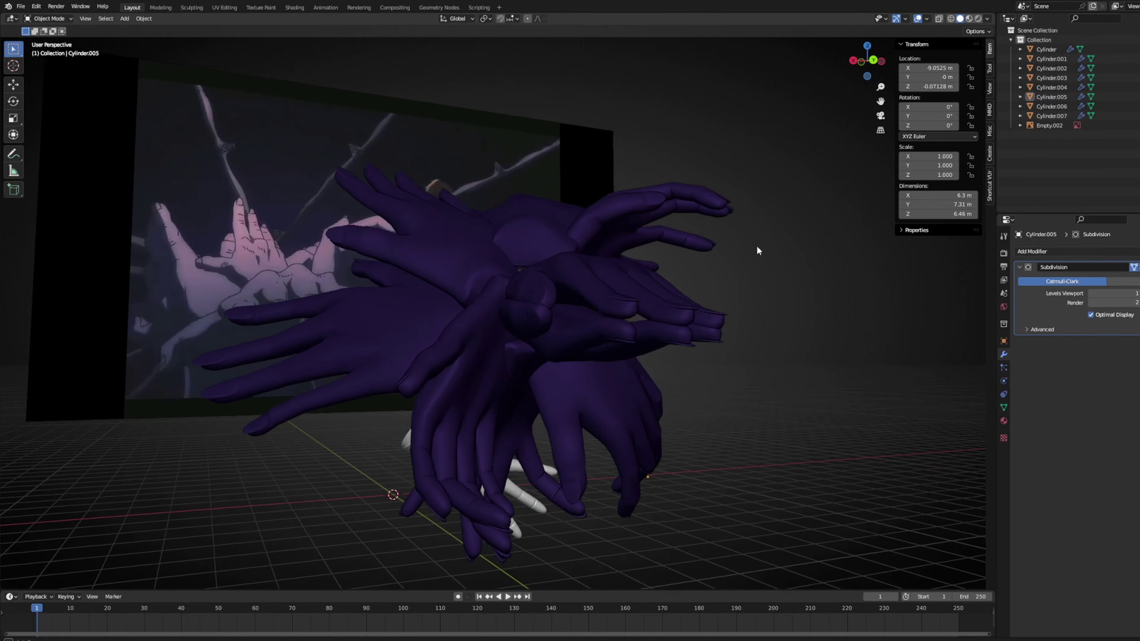
Position the copied hand behind the sideways hand at the rear of the cluster and separate it into its own object.
scroll(556, 223, "up", 4)
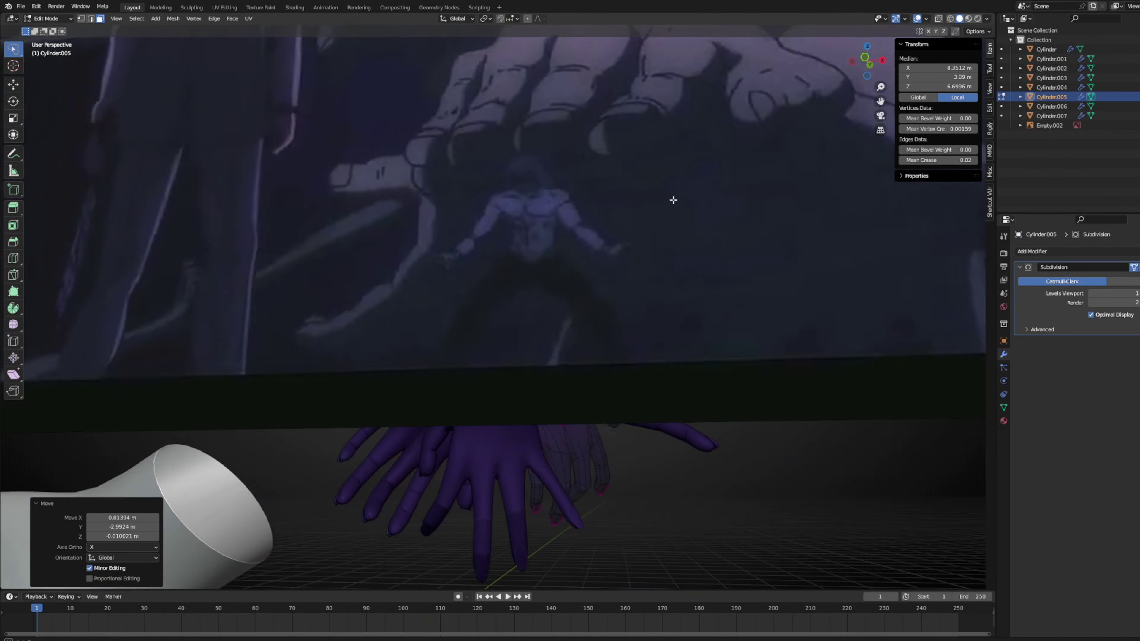
middle_click_drag(673, 199, 695, 127)
key("Tab")
key("Tab")
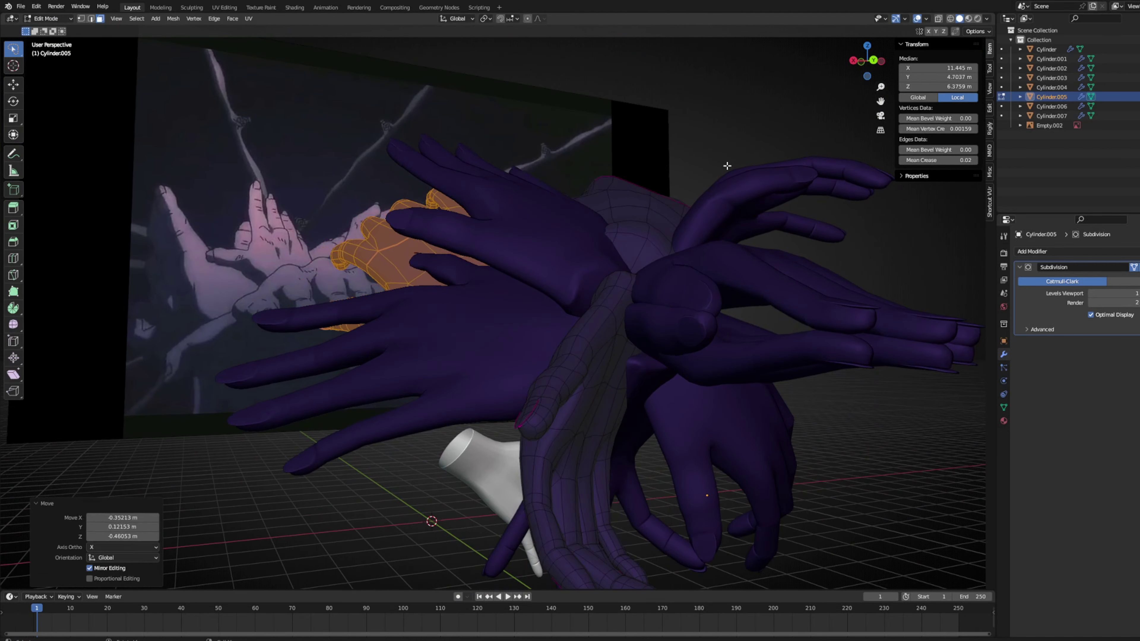
scroll(695, 126, "down", 2)
scroll(623, 258, "up", 3)
scroll(623, 258, "up", 1)
key("p")
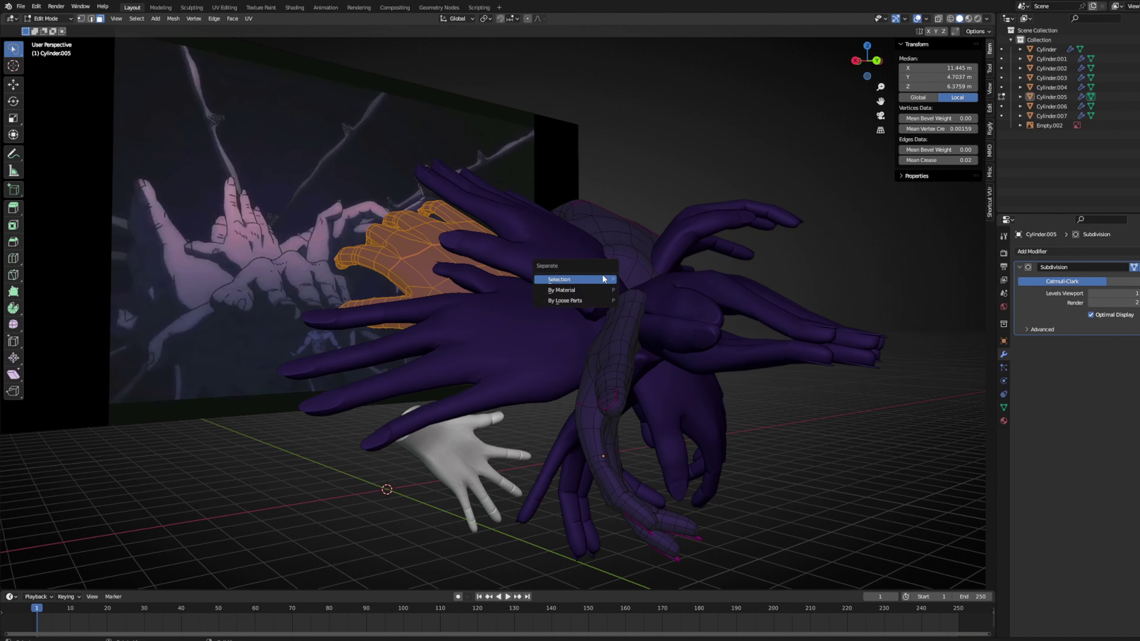
scroll(652, 217, "down", 3)
key("Tab")
Separate the hanging hand under the cluster from the raised curved-finger hand's mesh.
middle_click_drag(729, 200, 530, 376)
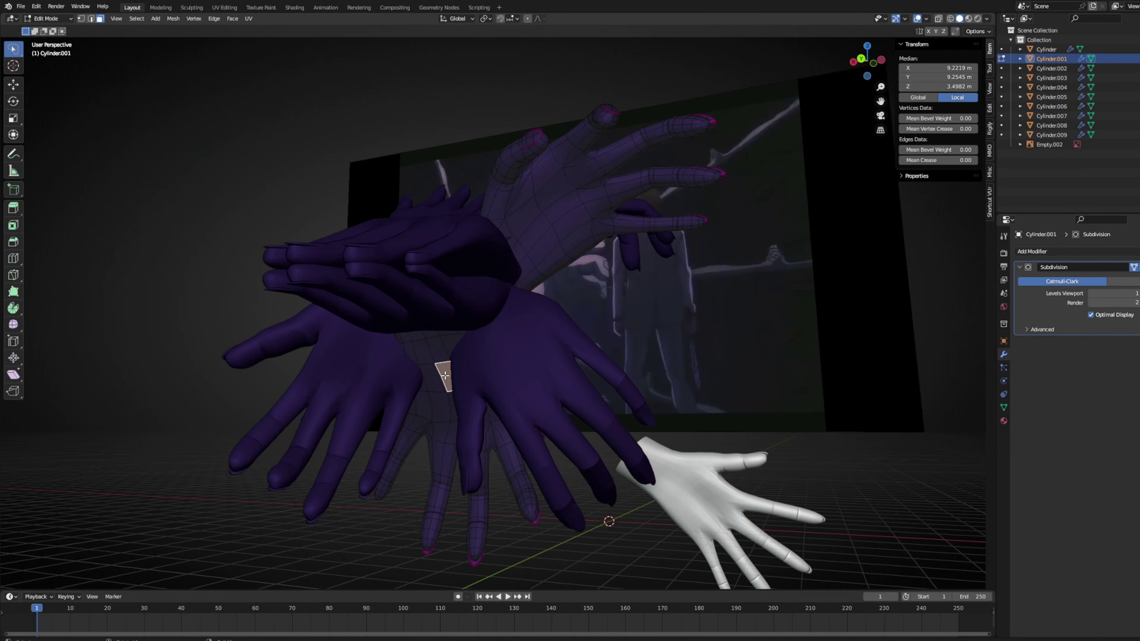
left_click(584, 189, "shift")
middle_click_drag(611, 368, 629, 148)
Duplicate the lower spread hand in Edit Mode and turn the copy so its fingers point sideways toward the reference image.
left_click(357, 382)
key("Tab")
key("r")
middle_click_drag(690, 220, 730, 236)
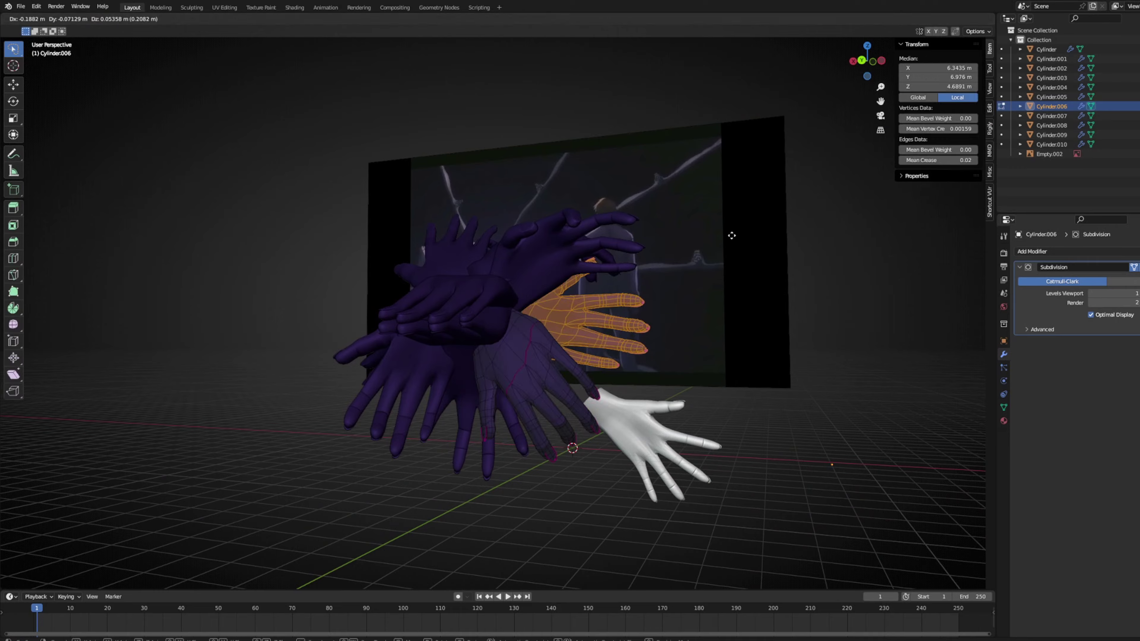
key("Tab")
key("Tab")
Rotate the copied hand downward, place it at the cluster's lower side beneath the sideways hand, and separate it into its own object.
middle_click_drag(824, 255, 696, 306)
middle_click_drag(571, 356, 790, 347)
scroll(667, 344, "up", 3)
middle_click_drag(667, 349, 693, 415, "shift")
left_click(694, 415)
left_click(693, 407)
key("Tab")
left_click(693, 407)
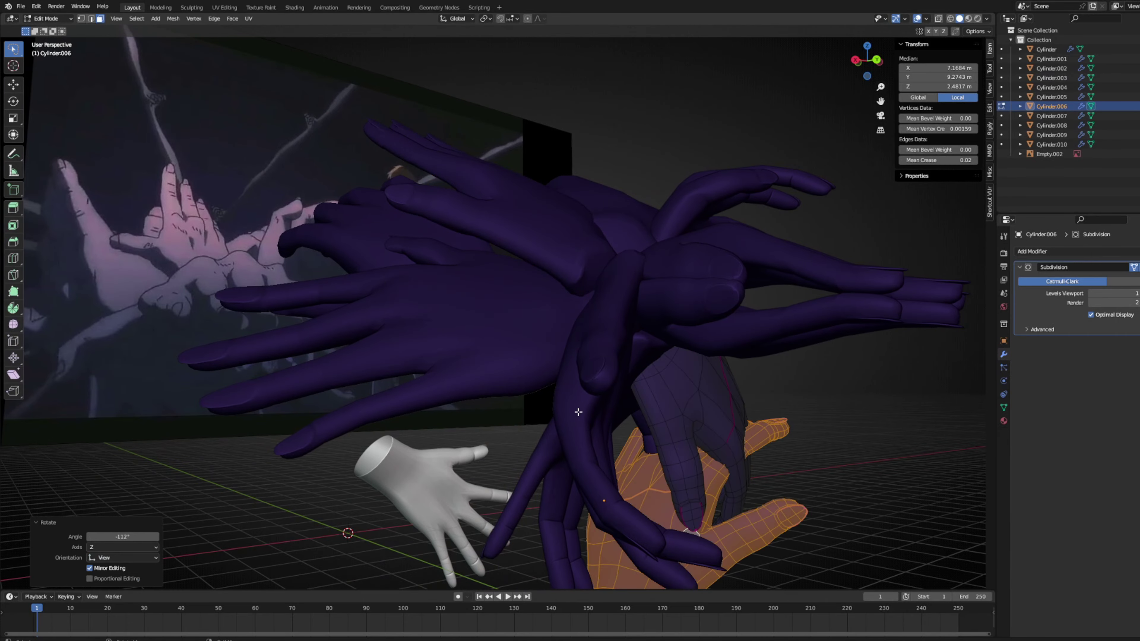
middle_click_drag(693, 407, 737, 354)
key("Tab")
key("Tab")
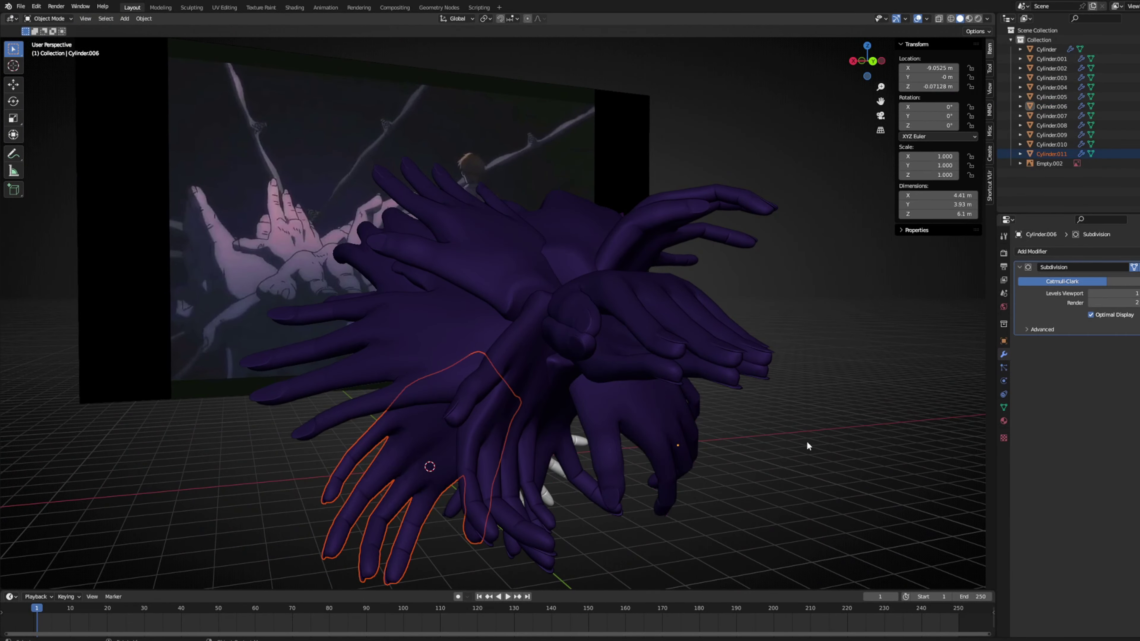
Move the hand hanging beneath the cluster about -0.19 m in X, -1.03 m in Y and 0.21 m in Z.
middle_click_drag(807, 446, 332, 383)
key("Tab")
key("Tab")
left_click(548, 473)
left_click(783, 410)
middle_click_drag(403, 383, 687, 211)
key("g")
left_click(698, 215)
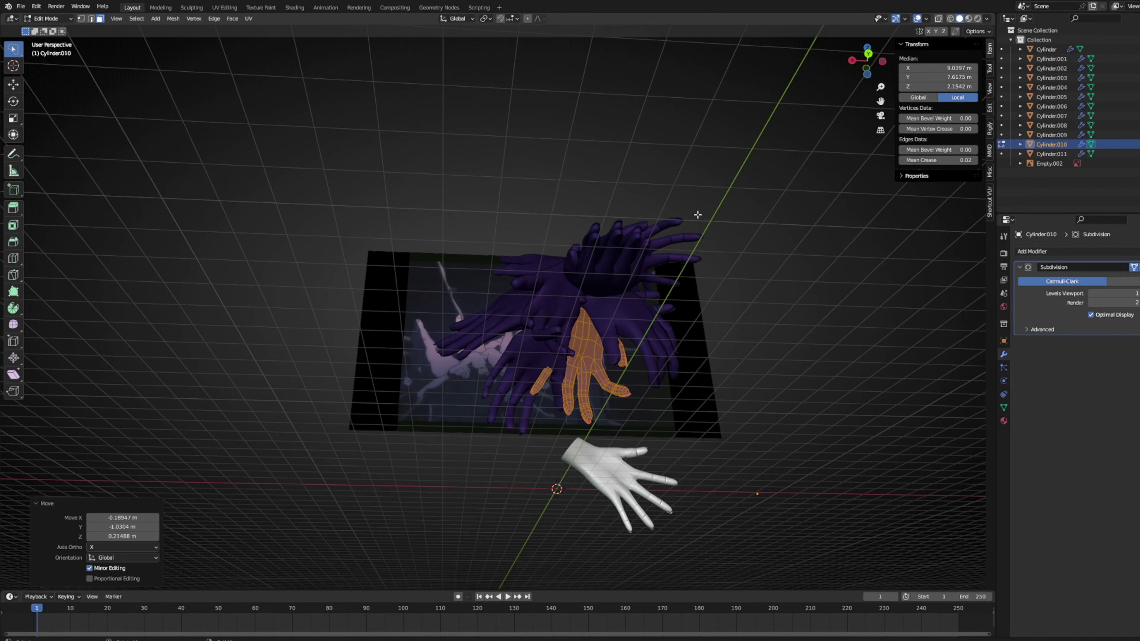
middle_click_drag(679, 135, 830, 364)
key("Tab")
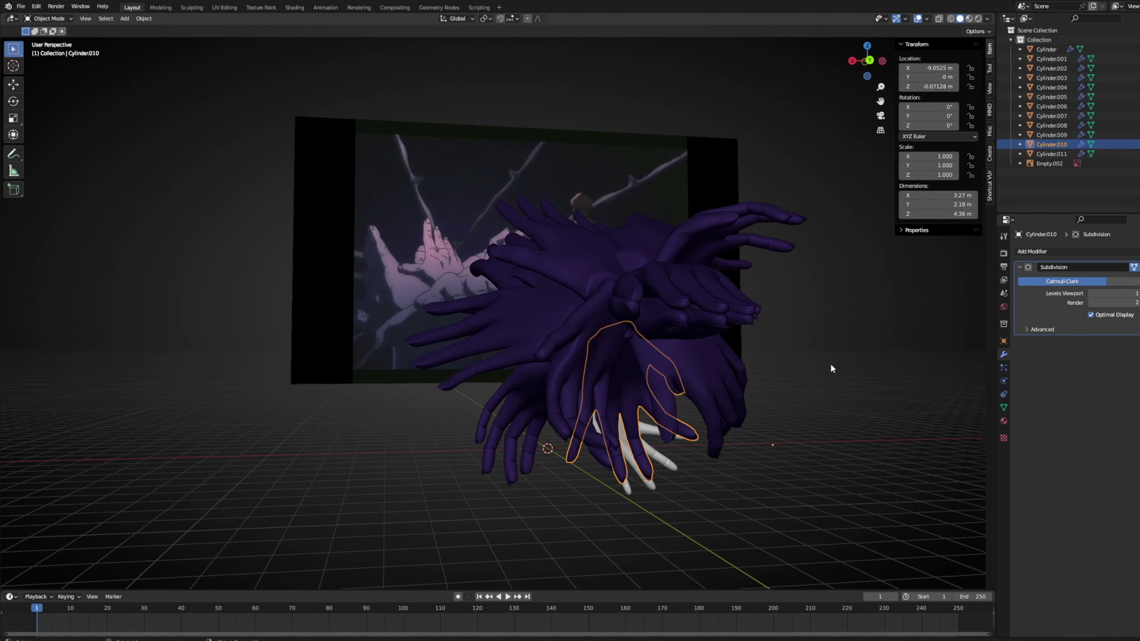
Rotate and nudge the entire palm-up hand to fit beneath the palm-down hand.
scroll(769, 341, "up", 5)
middle_click_drag(770, 342, 601, 346)
left_click(779, 358)
key("Tab")
key("l")
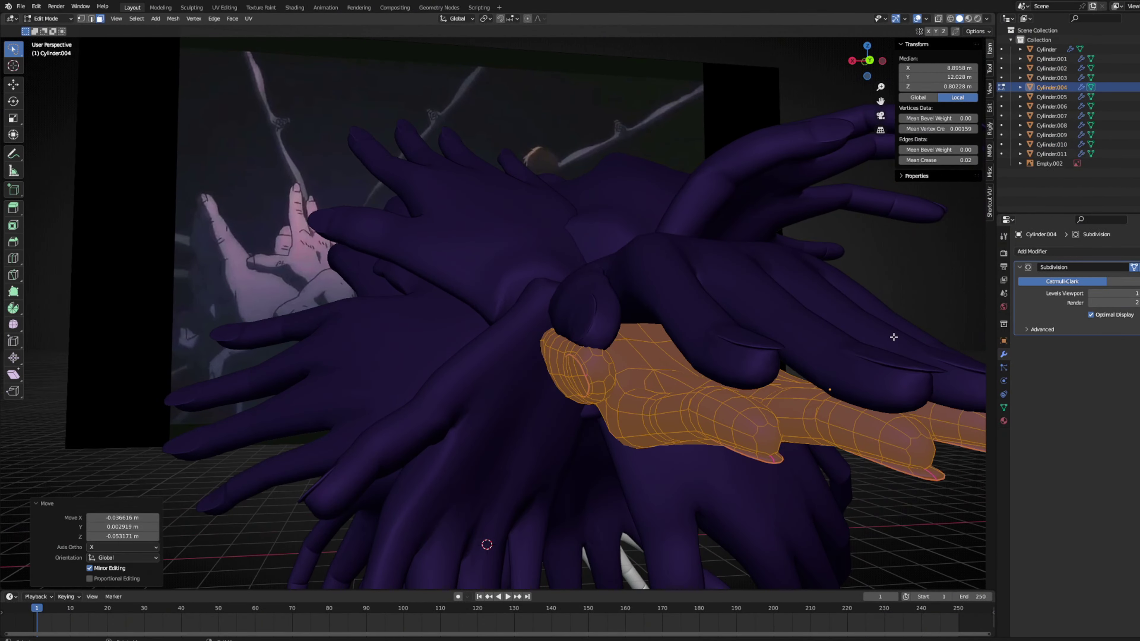
key("r")
middle_click_drag(780, 358, 852, 396)
left_click(956, 323)
scroll(956, 322, "down", 3)
key("Tab")
scroll(852, 398, "up", 2)
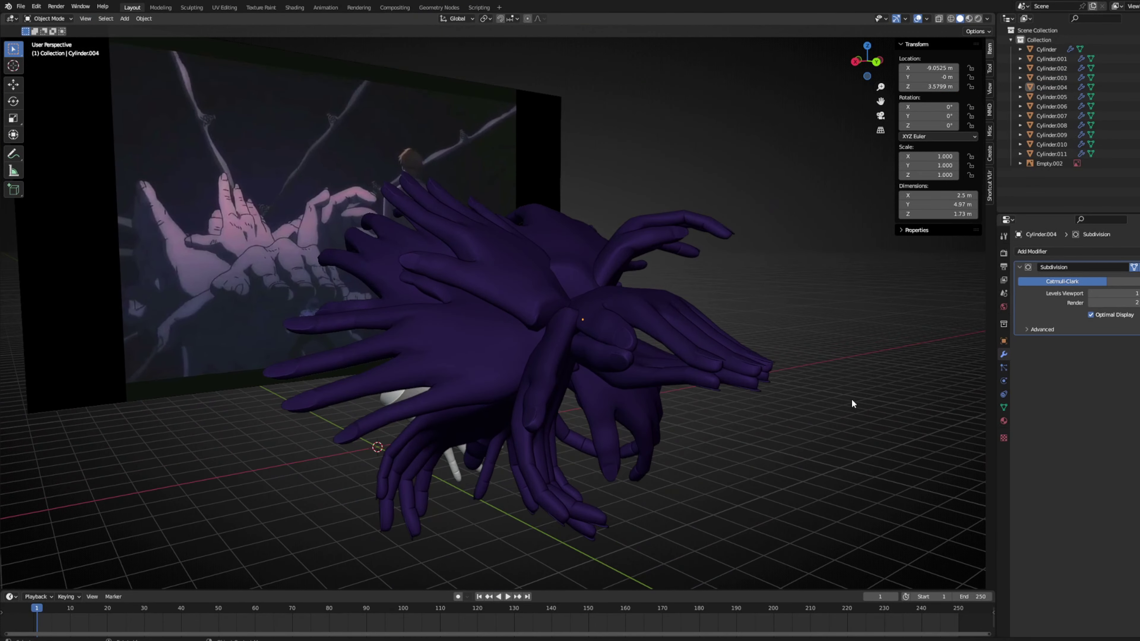
Duplicate the curved-finger hand away from the cluster and extend the copy's wrist into a long straight forearm.
left_click(483, 230)
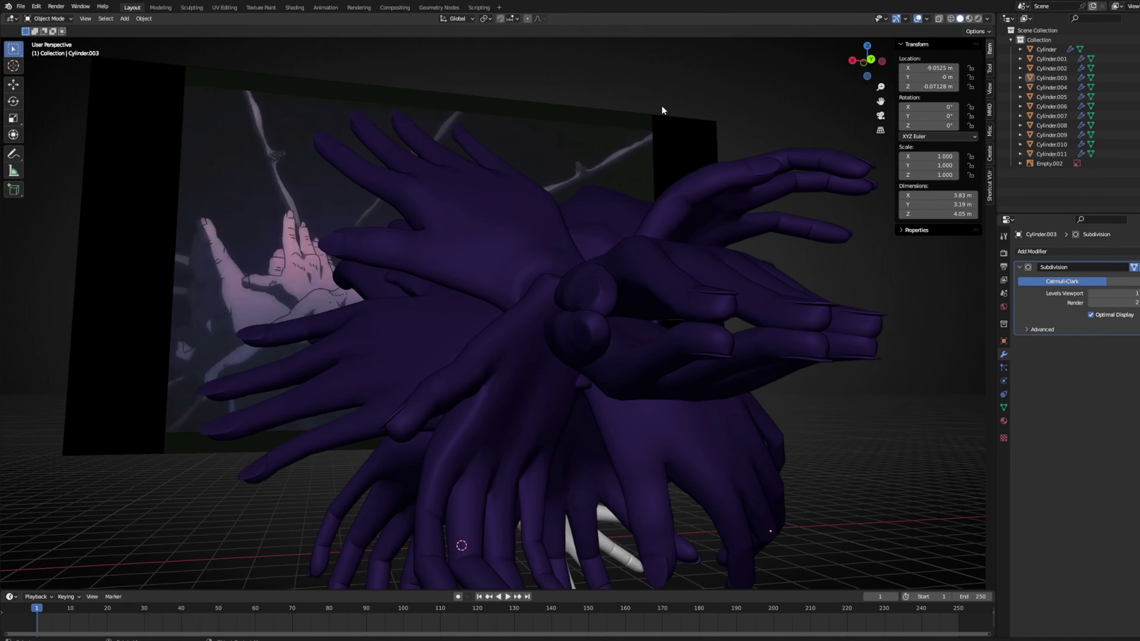
scroll(662, 112, "down", 5)
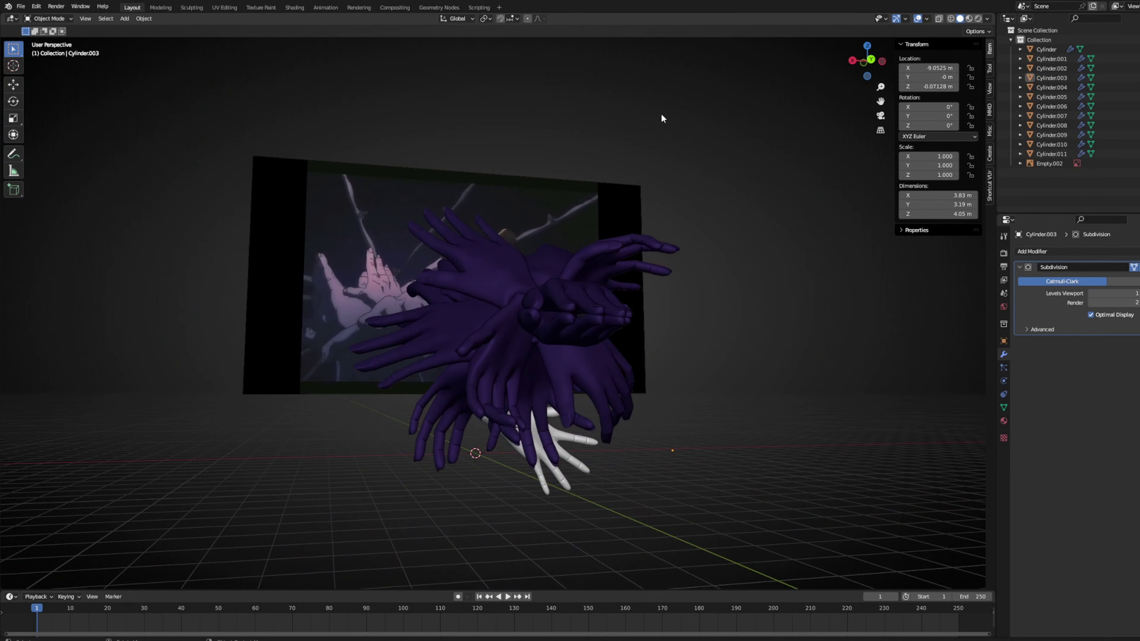
left_click_drag(675, 123, 298, 392)
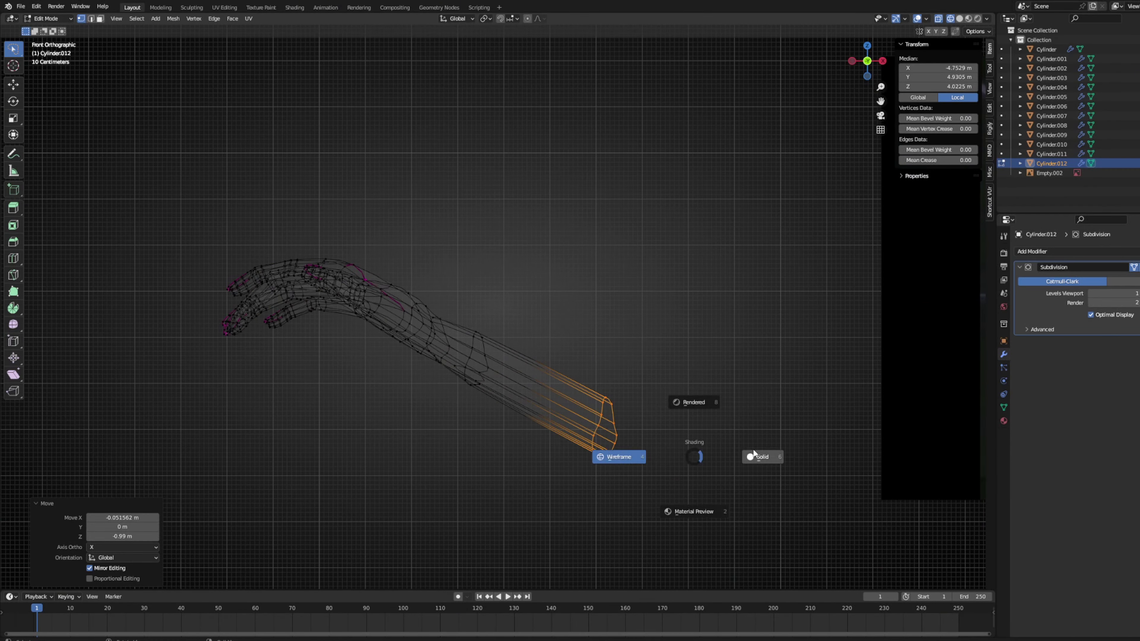
left_click(753, 450)
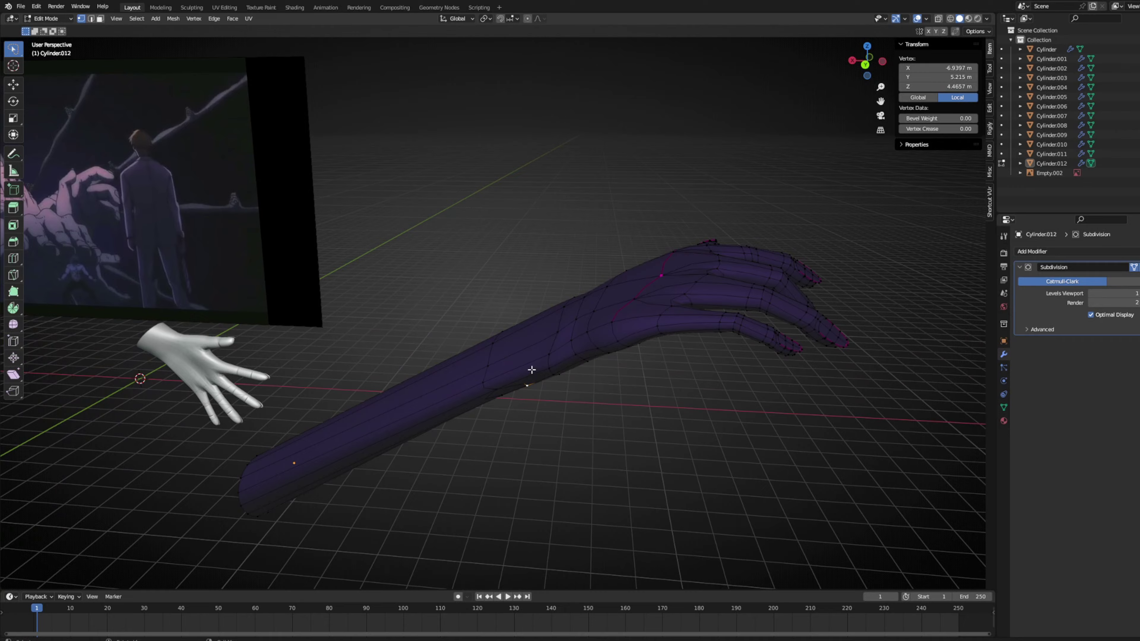
left_click(636, 397)
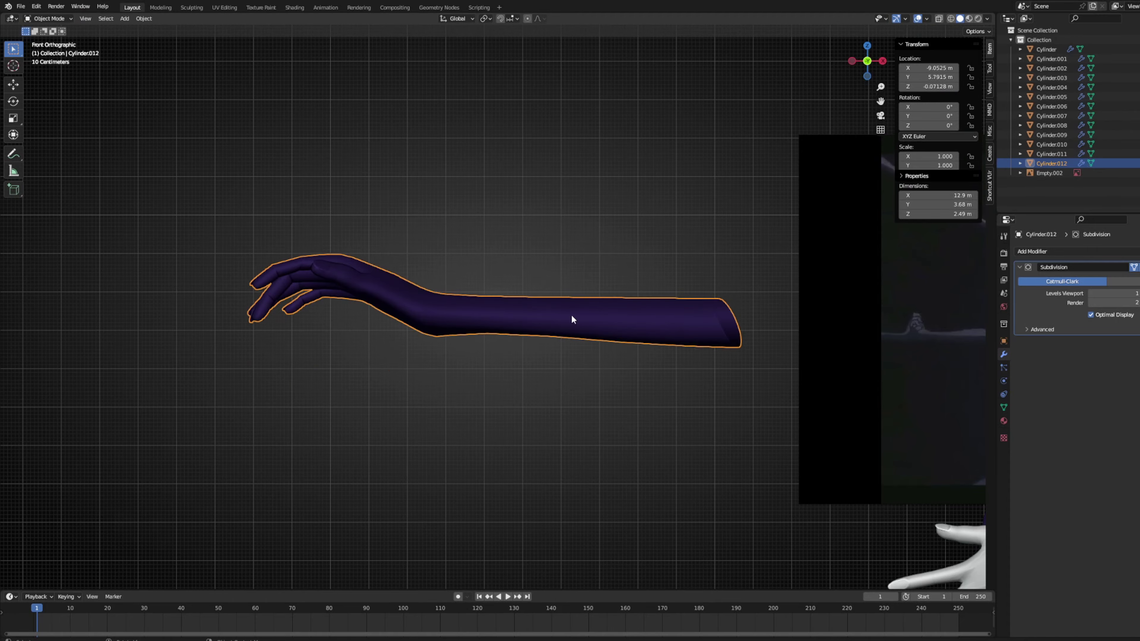
Add a Mirror modifier across X to the long arm and move its mesh about 14 m along X.
middle_click_drag(571, 314, 757, 313)
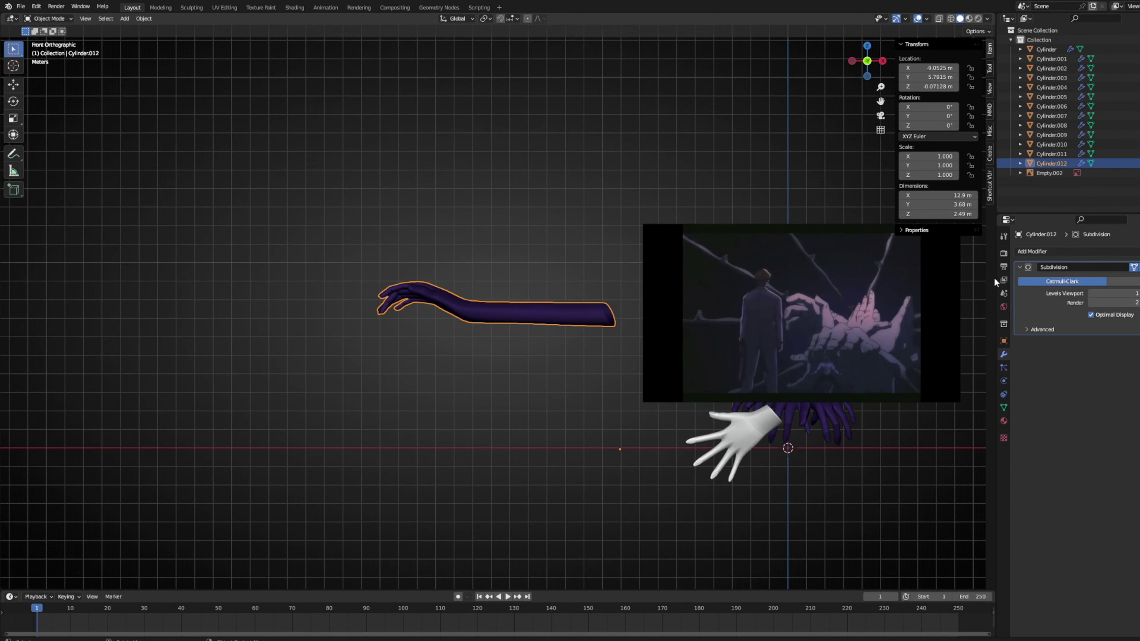
left_click(1032, 252)
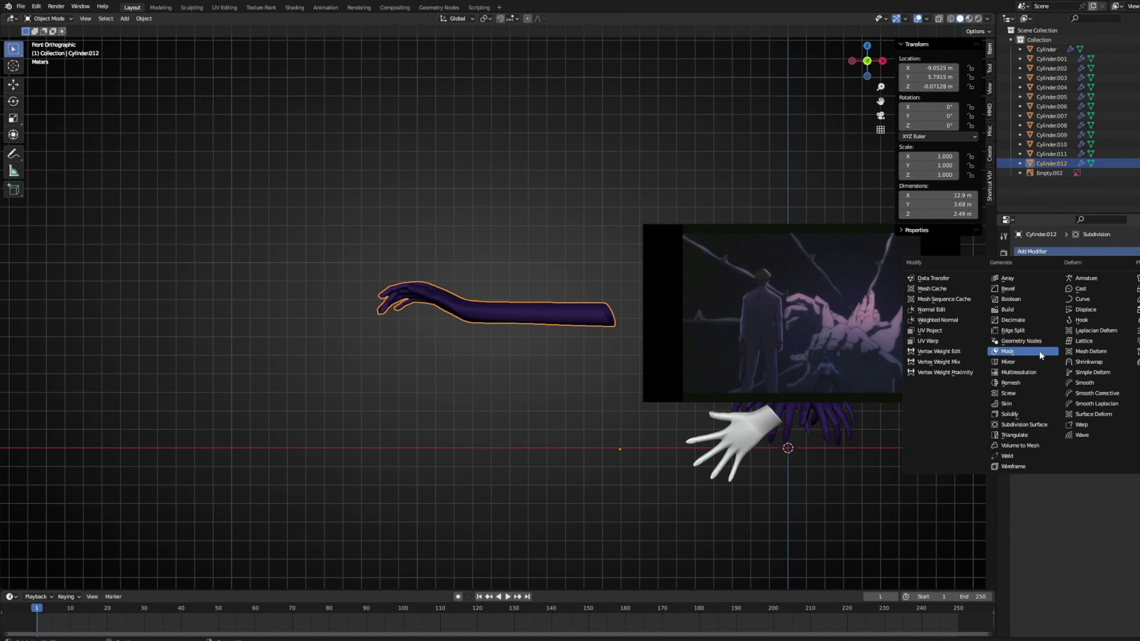
left_click(1041, 357)
key("Tab")
left_click(617, 167)
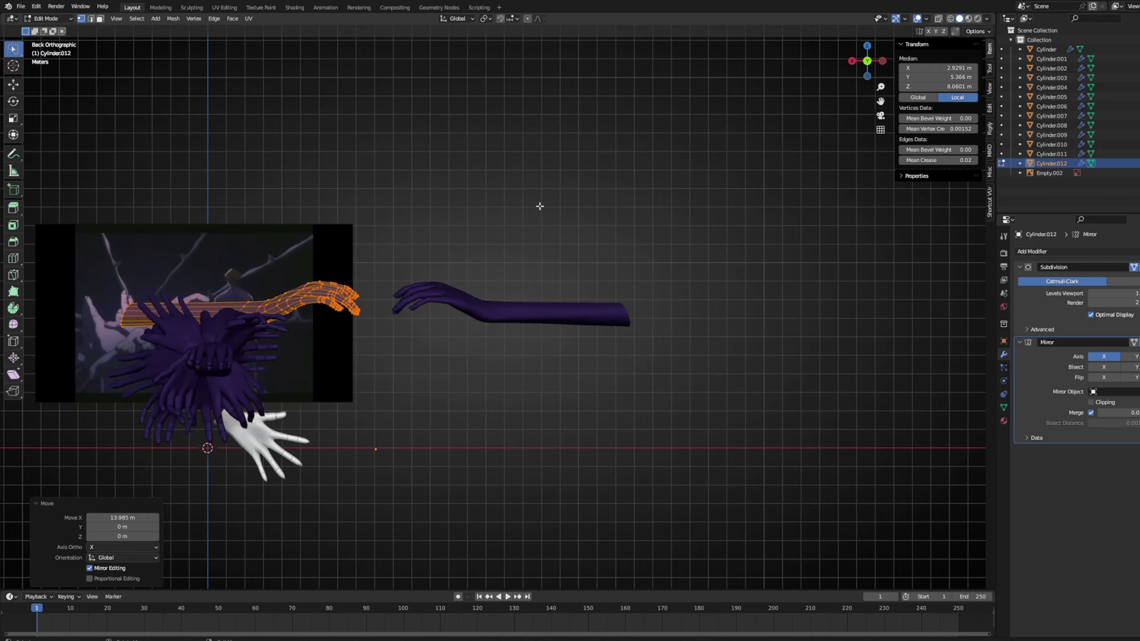
Shift the arm along X and bend its hand upward at the wrist so it arches toward the mirrored hand.
scroll(636, 257, "up", 3)
key("g")
key("x")
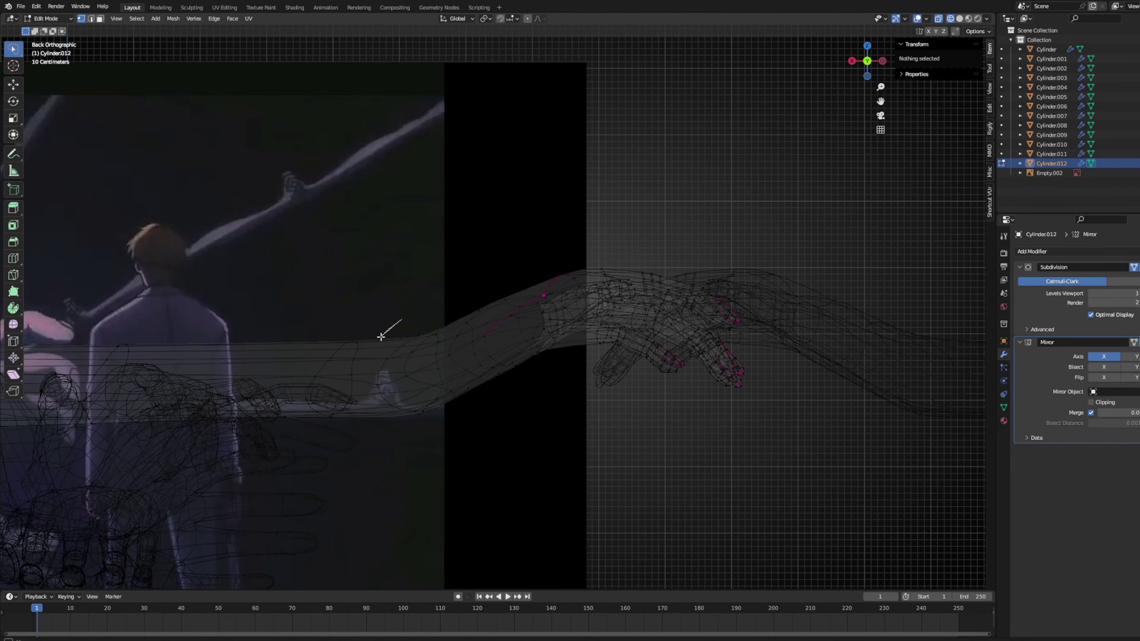
key("g")
left_click(677, 296)
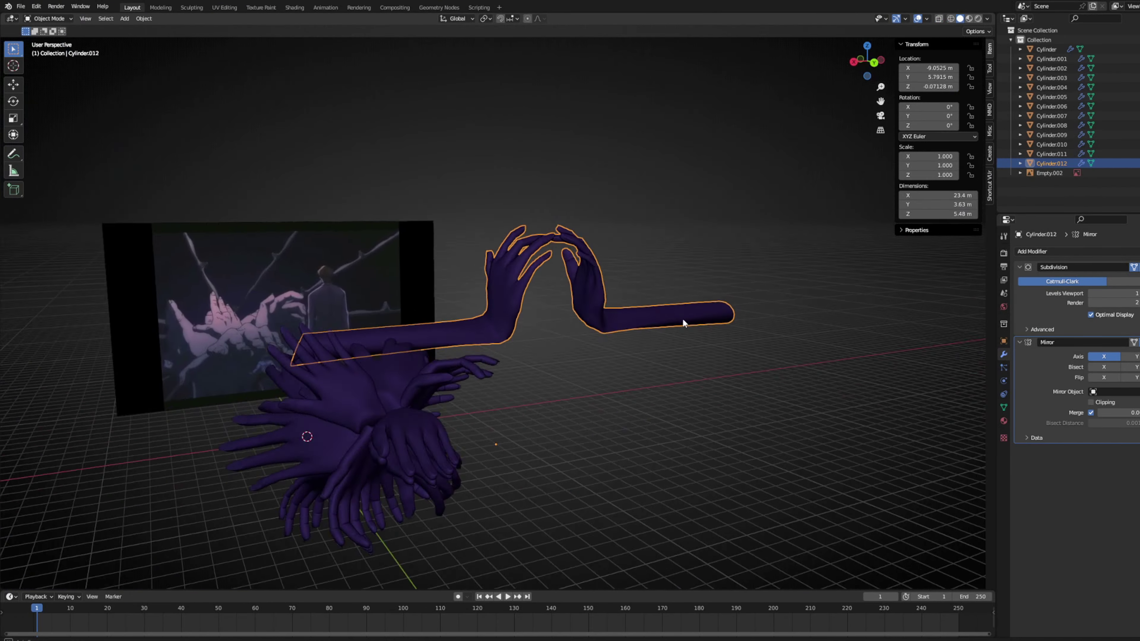
Slide the raised arm along X until its fingers cross those of the mirrored hand.
middle_click_drag(683, 318, 706, 323)
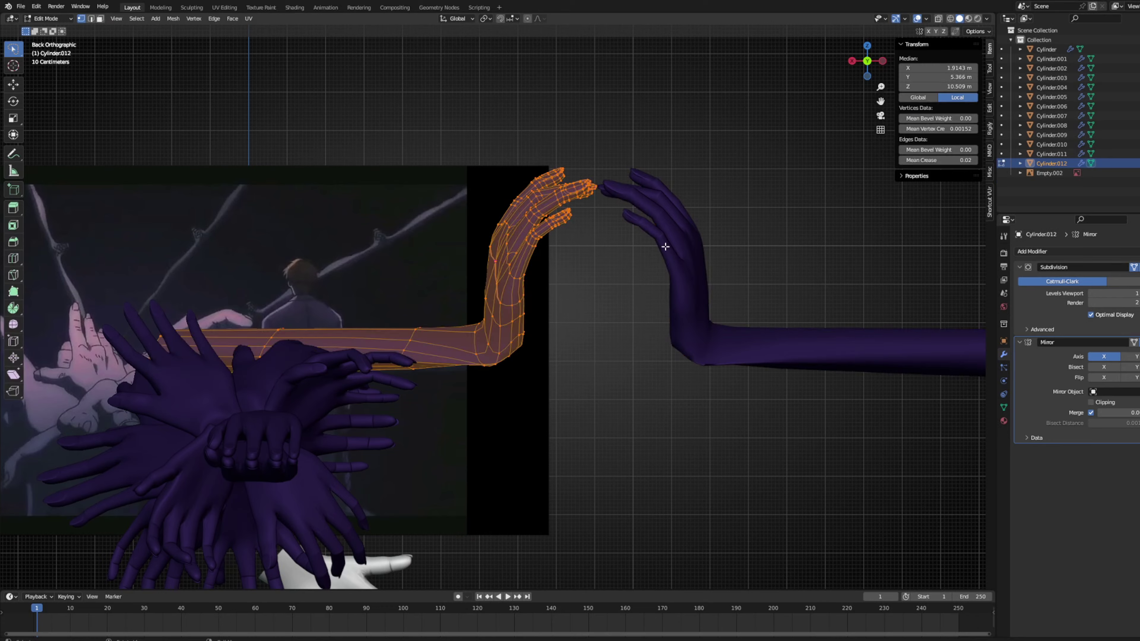
key("g")
key("x")
left_click(728, 246)
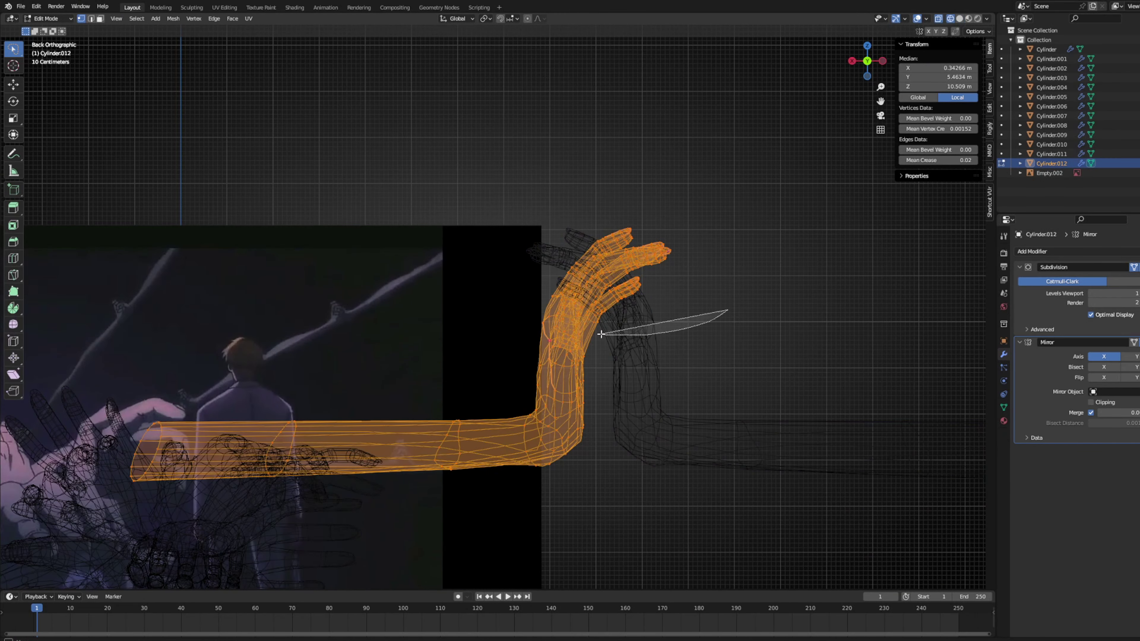
Rotate the raised hand to refine its arch and reposition the end segment of its thumb.
key("r")
left_click(785, 230)
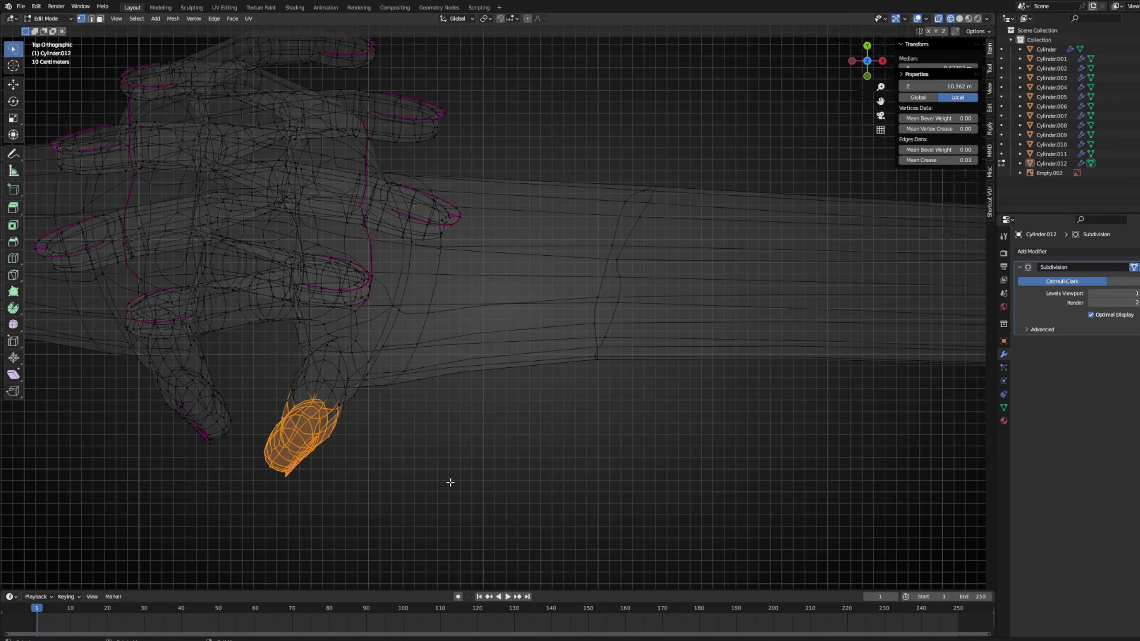
left_click(651, 346)
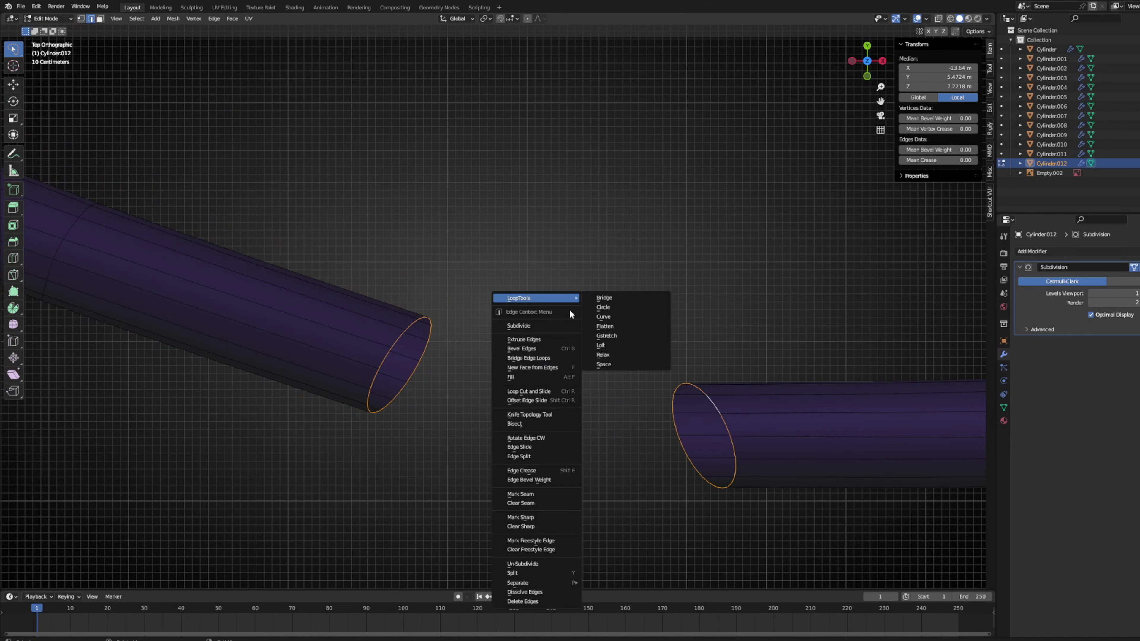
Bridge the facing open forearm ends with LoopTools to form one continuous arm chain.
left_click(604, 298)
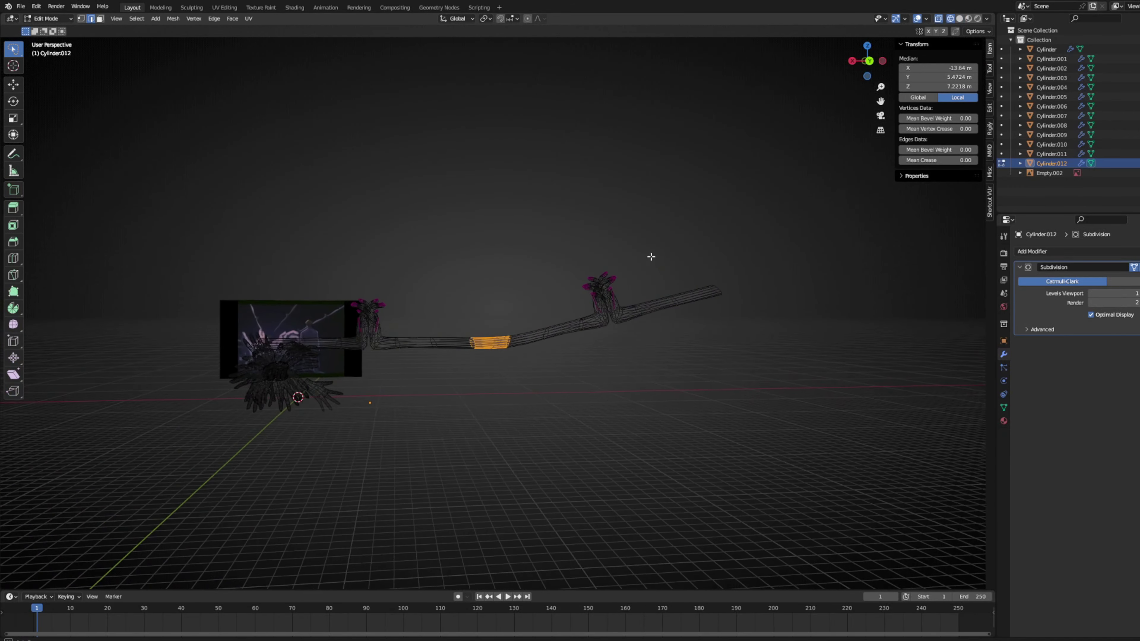
mouse_move(652, 254)
left_mouse_down()
mouse_move(798, 276)
mouse_move(774, 264)
left_mouse_up()
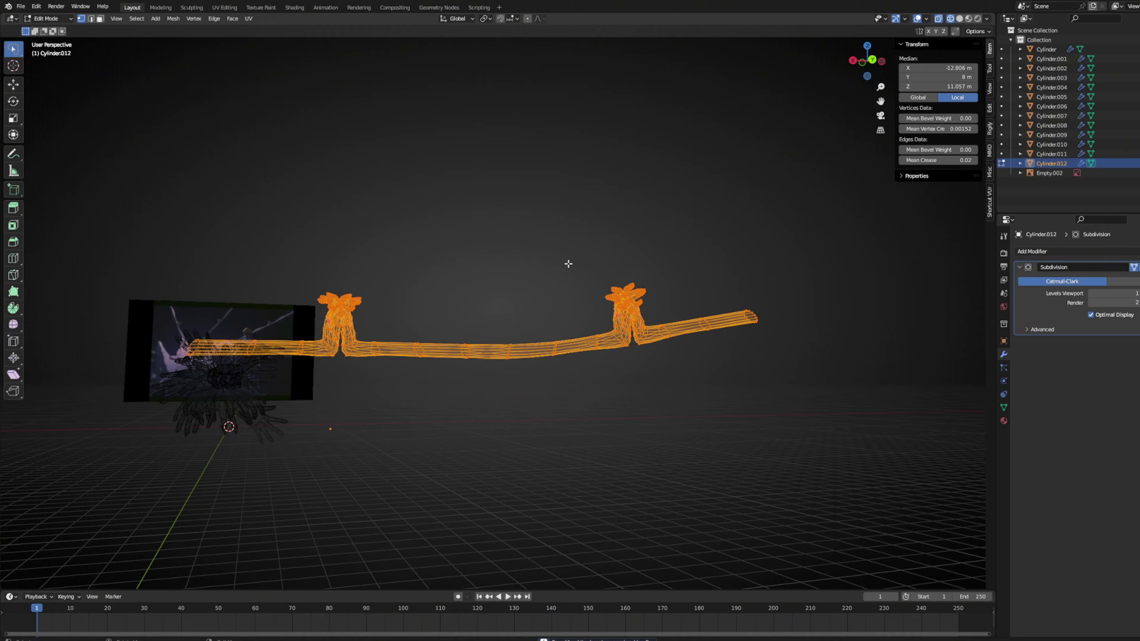
Scale the whole arm chain to 0.538 and move it so its inner end reaches the hand cluster.
key("g")
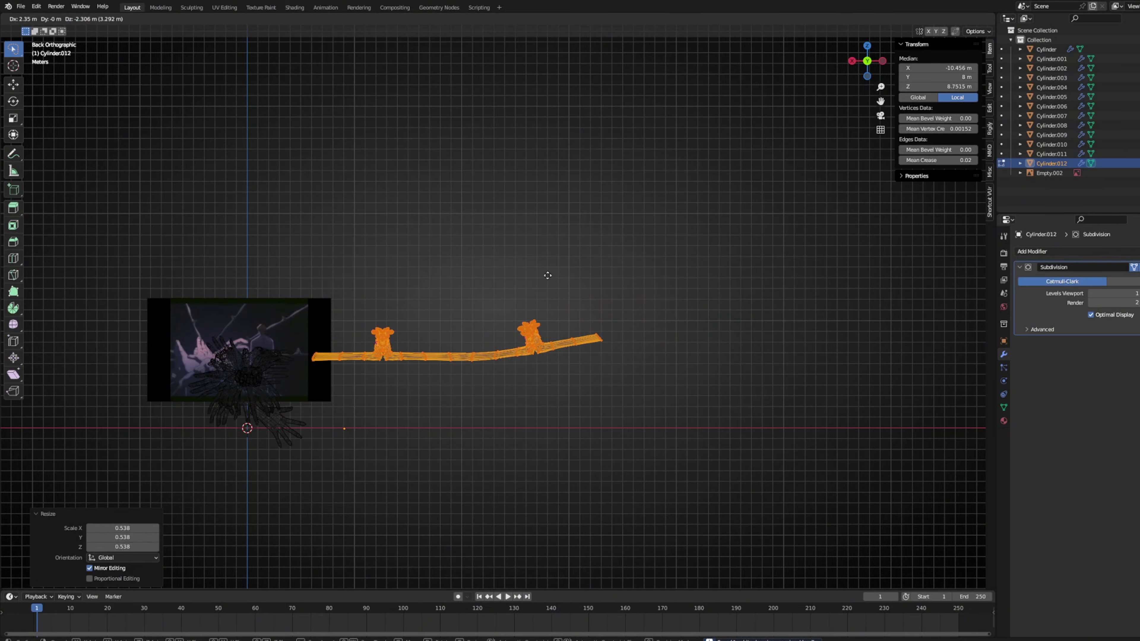
left_click(540, 283)
key("KP_7")
key("g")
left_click(672, 405)
key("ctrl+KP_1")
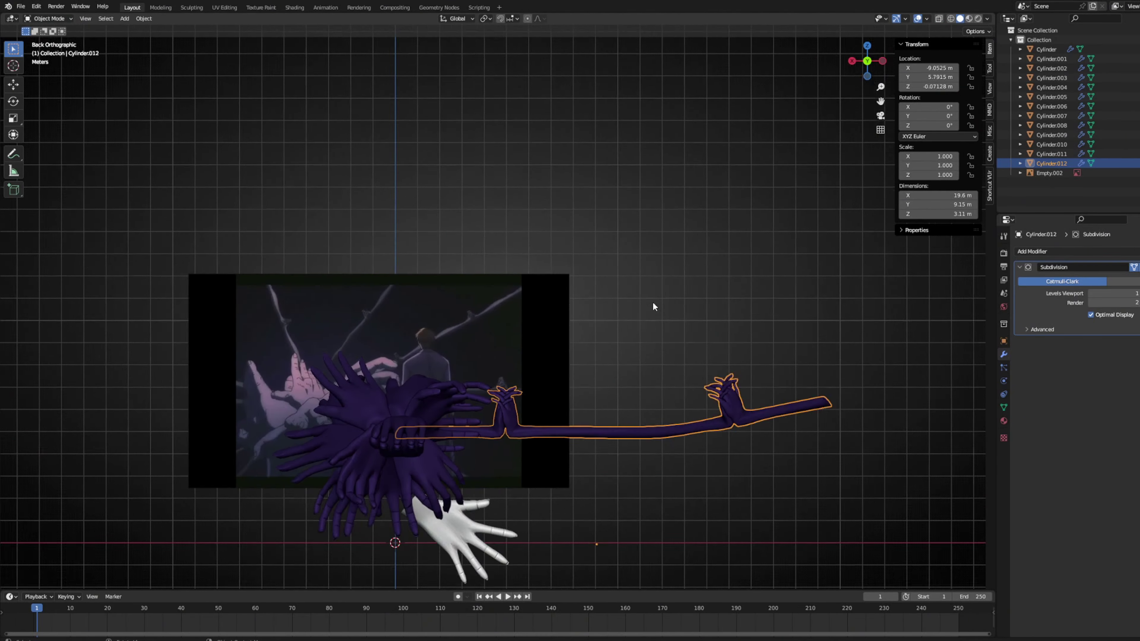
Rotate the arm chain so it rises diagonally outward and move its inner end onto the hand cluster.
key("r")
left_click(788, 387)
middle_click_drag(787, 387, 642, 382)
key("g")
left_click(644, 265)
key("Tab")
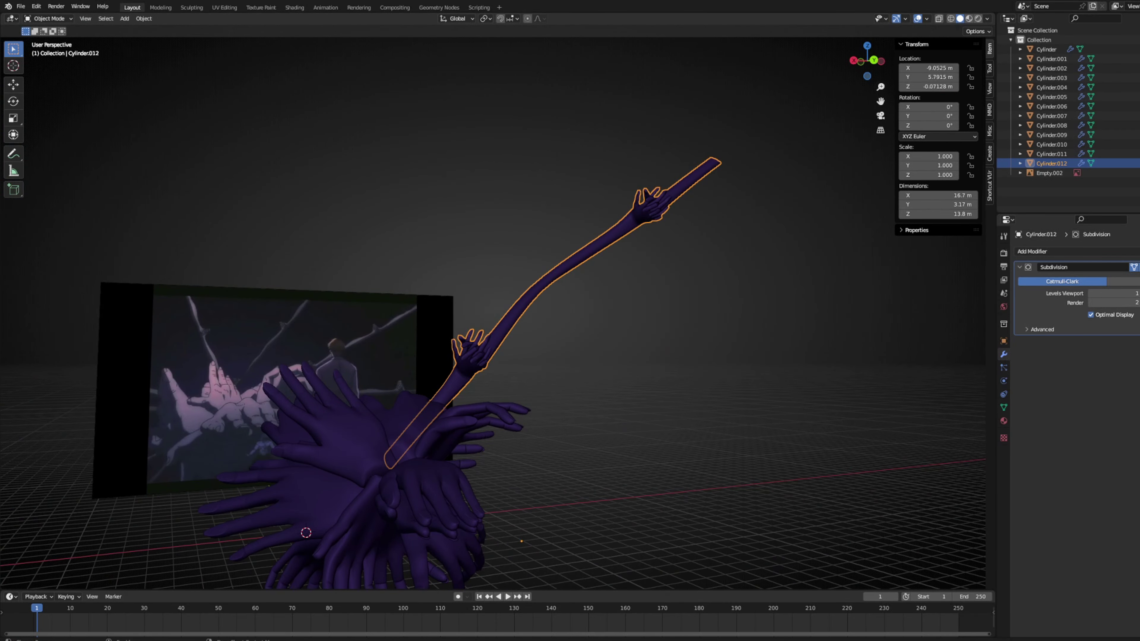
Scale the diagonal arm chain's mesh down to about 13.3 m wide along X.
key("Tab")
key("s")
key("Tab")
middle_click_drag(733, 403, 588, 369)
key("ctrl+KP_1")
middle_click_drag(634, 285, 642, 249)
key("KP_1")
key("ctrl+KP_1")
key("ctrl+KP_1")
key("KP_Decimal")
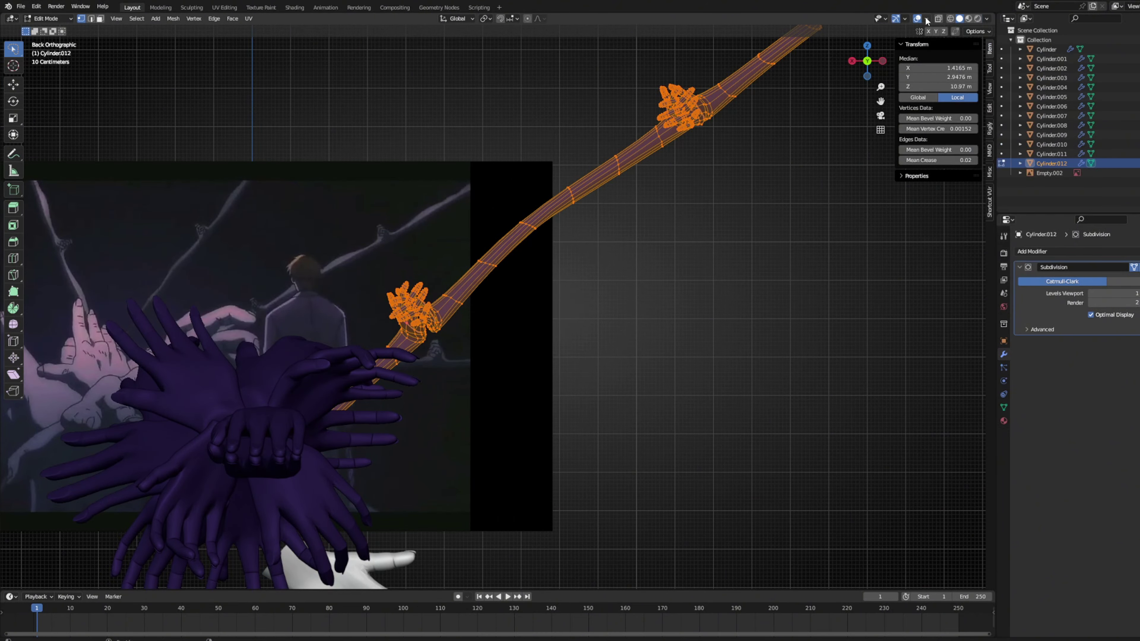
key("Tab")
scroll(830, 325, "down", 3)
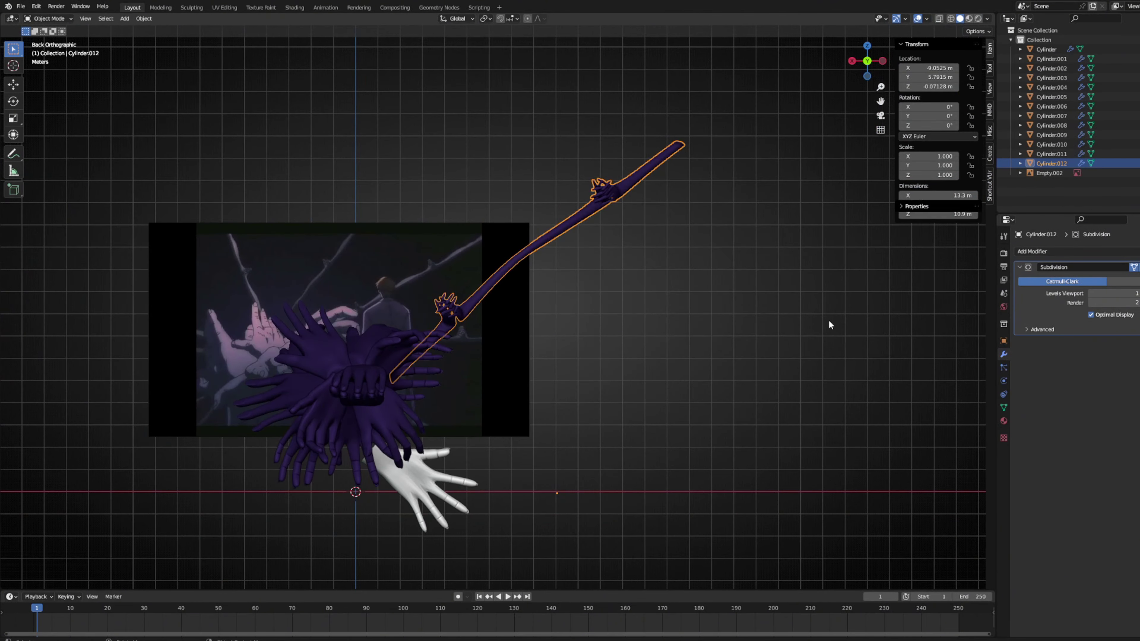
Add a Mirror modifier across X to the arm chain and move it along X so both sides flank the cluster.
left_click(1032, 252)
left_click(1028, 363)
key("Return")
key("Tab")
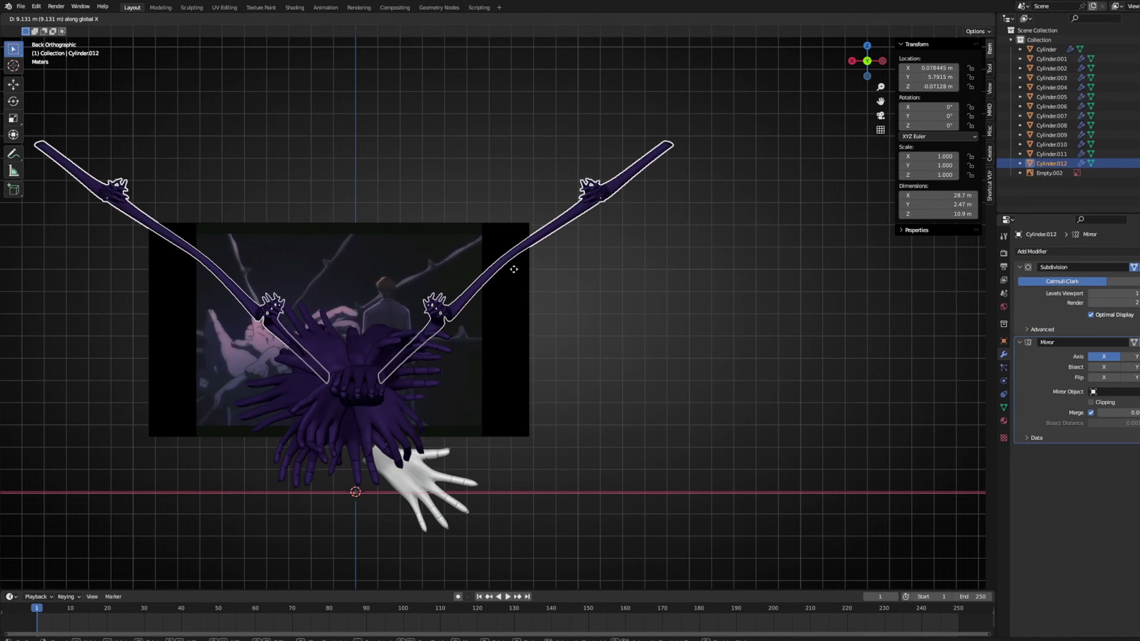
scroll(569, 296, "up", 2)
Duplicate the arm chain lower down and rotate the copy about 33° so it extends nearly horizontally.
key("Tab")
key("g")
key("Return")
key("r")
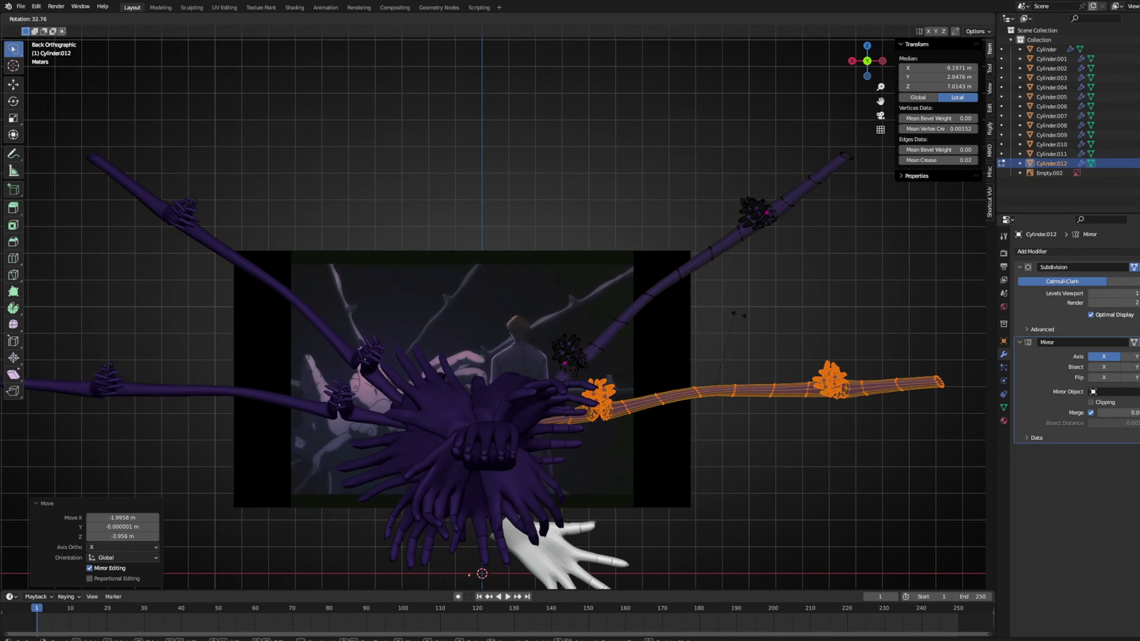
middle_click_drag(733, 364, 683, 396)
key("ctrl+KP_1")
key("Tab")
key("Tab")
Move both arm chains about 1.2 m along Y toward the hand cluster.
scroll(682, 400, "up", 3)
key("g")
key("y")
key("Return")
key("r")
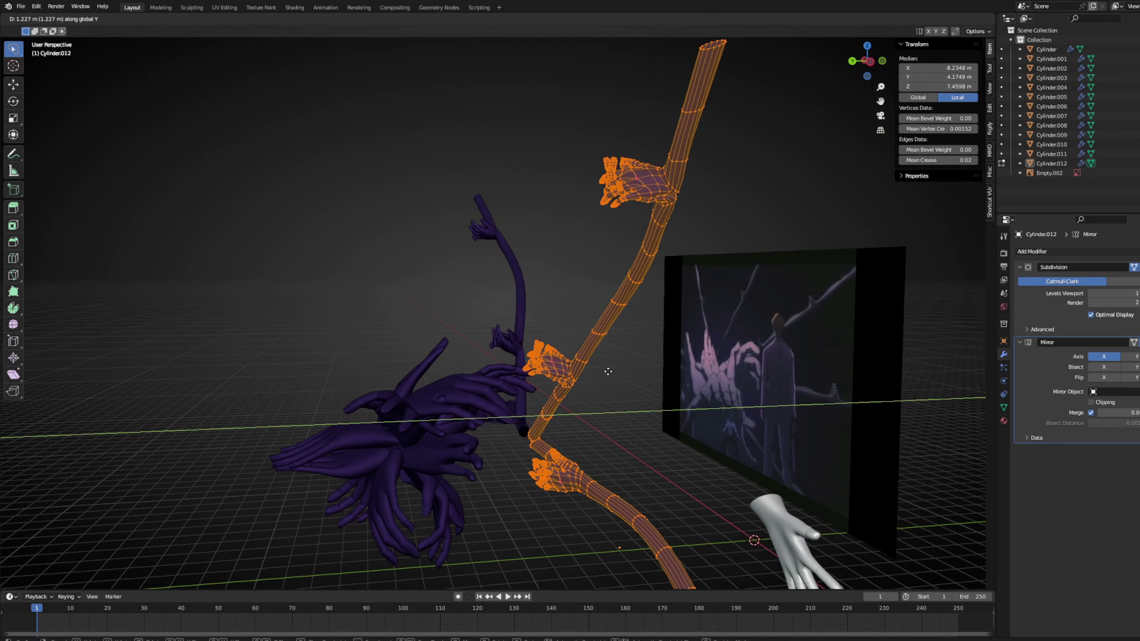
key("Escape")
Enable Clipping on the Mirror modifier and extend the arm chains' inner ends to meet at the mirror axis.
key("Tab")
scroll(638, 387, "down", 4)
middle_click_drag(647, 393, 719, 355)
key("ctrl+KP_1")
key("Tab")
scroll(410, 298, "up", 4)
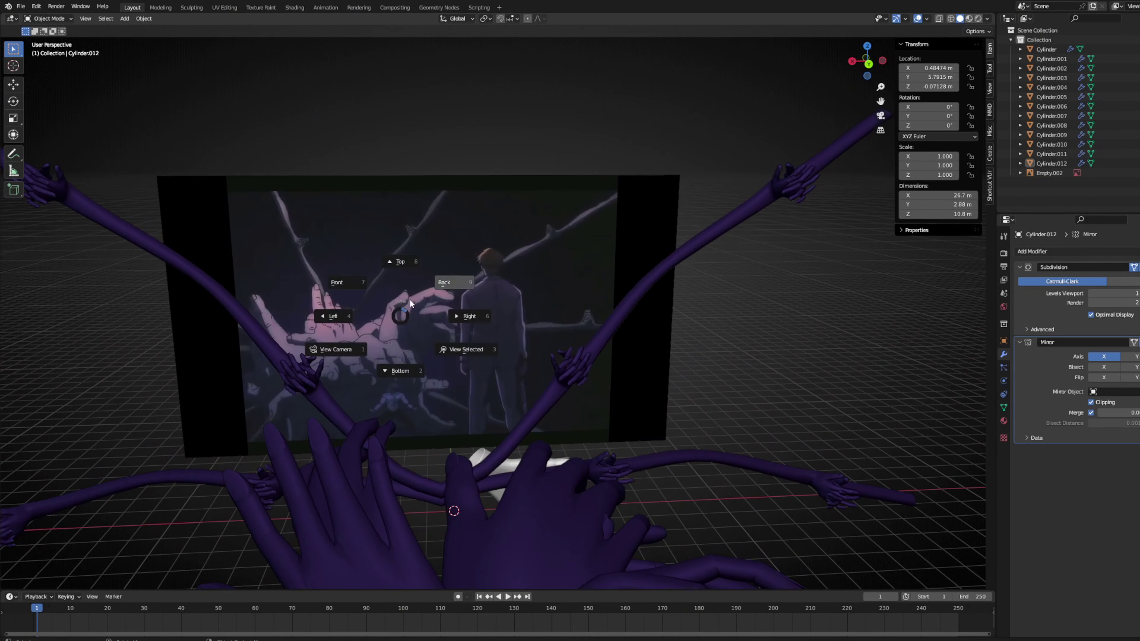
scroll(590, 353, "up", 1)
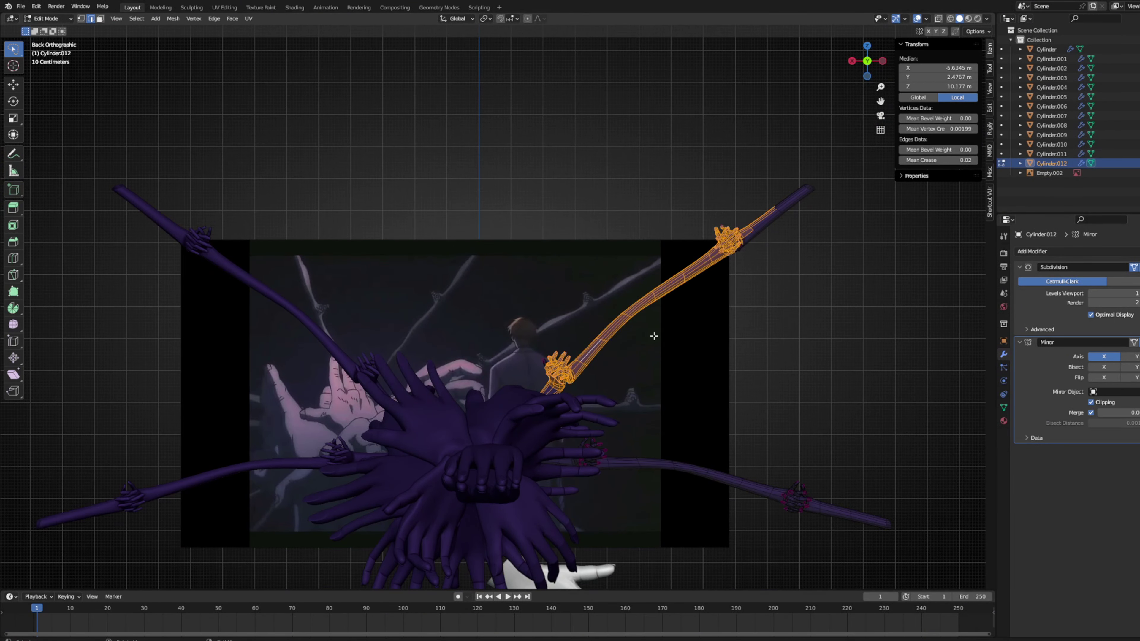
Duplicate the upper diagonal arm chain and rotate the copy into a steeper position above it.
left_click(664, 272)
middle_click_drag(663, 272, 448, 458)
left_click(448, 458)
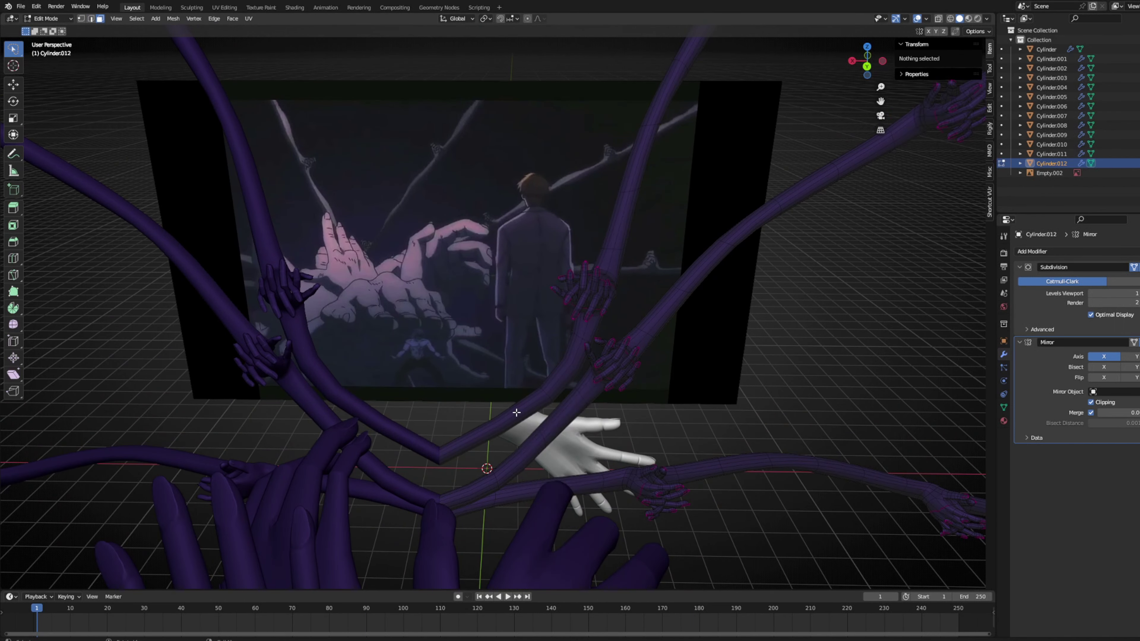
Turn off the Mirror modifier's Clipping and reposition the steepest arm chain above the cluster.
key("shift+z")
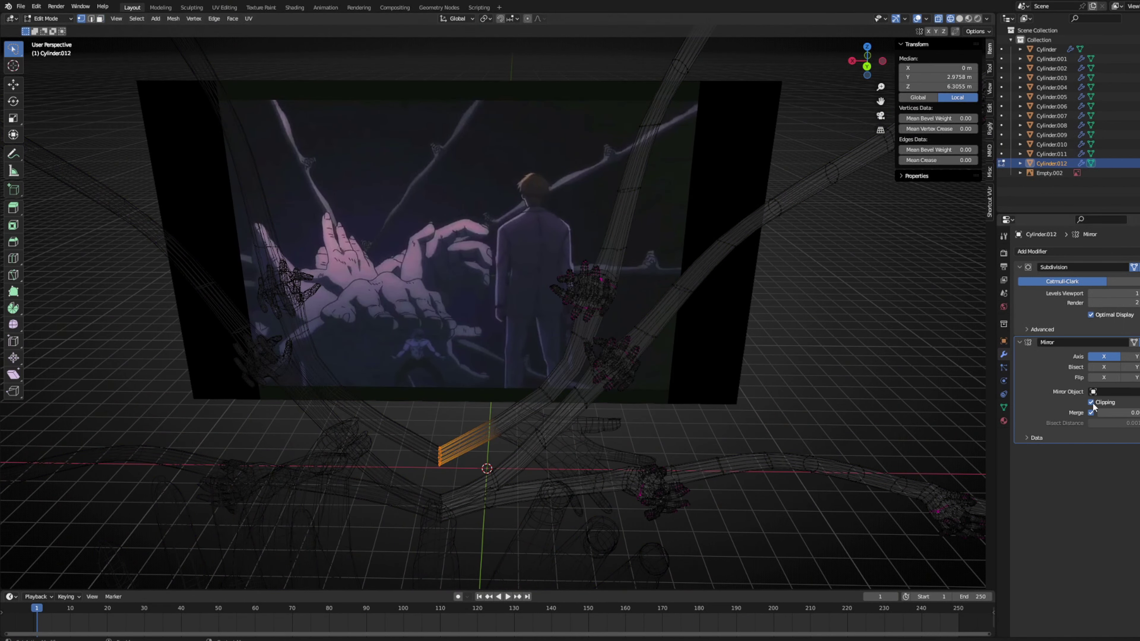
key("Escape")
key("shift+z")
scroll(660, 176, "down", 4)
key("ctrl+l")
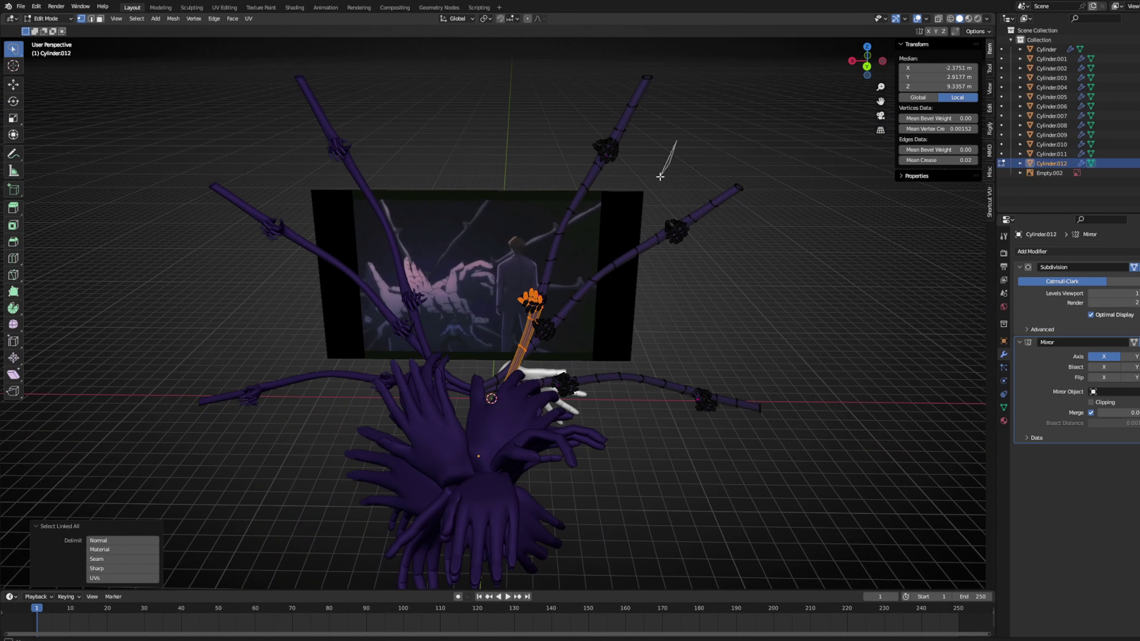
key("g")
left_click(583, 80)
key("ctrl+KP_1")
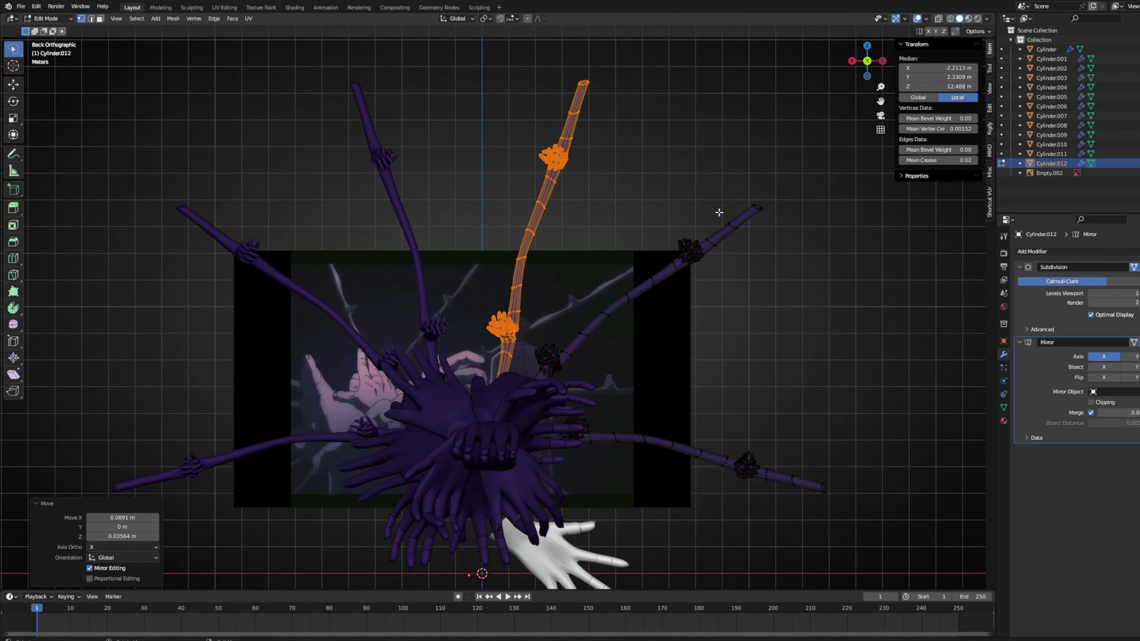
Move the steepest arm chain along Z, re-enable Clipping and scale its inner end loop by 2.41 along Z.
key("g")
key("z")
middle_click_drag(675, 242, 666, 255)
scroll(667, 254, "up", 3)
left_click(479, 486)
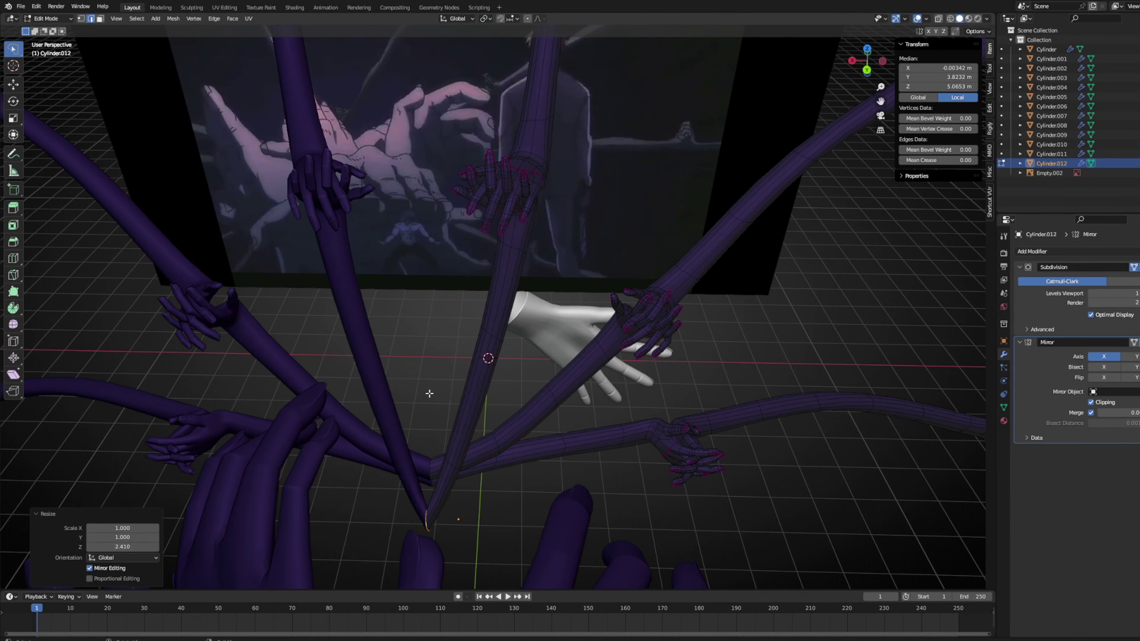
Mirror the three arm chains vertically as well, placing a matching set below the hand cluster.
scroll(450, 335, "down", 8)
middle_click_drag(450, 335, 504, 157)
key("shift+z")
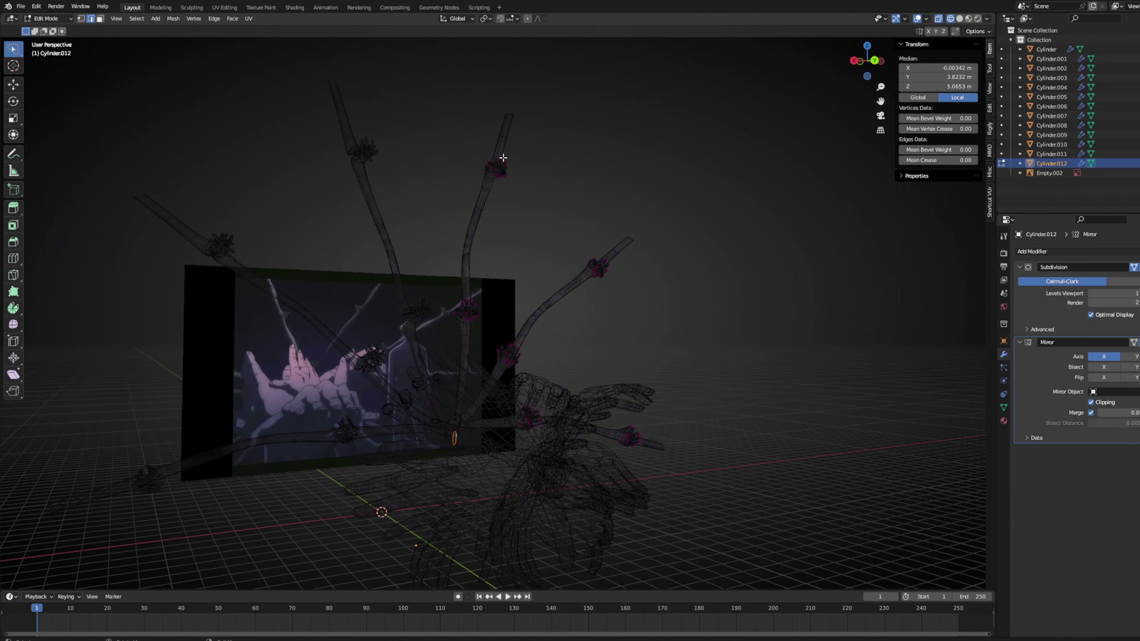
key("shift+z")
mouse_move(673, 403)
middle_mouse_down()
mouse_move(751, 311)
mouse_move(820, 293)
mouse_move(700, 306)
mouse_move(519, 279)
mouse_move(627, 334)
middle_mouse_up()
key("g")
left_click(812, 312)
key("Tab")
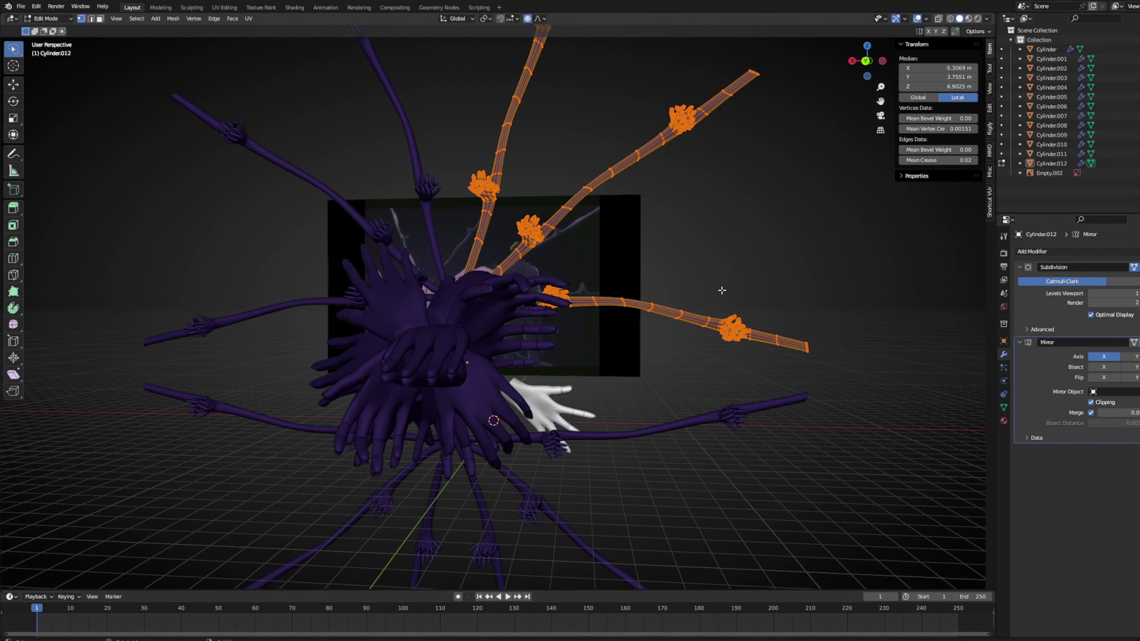
Turn off Clipping and lower the upper arm chains toward their vertically mirrored set.
key("g")
left_click(1092, 402)
key("g")
key("Tab")
middle_click_drag(733, 449, 619, 310)
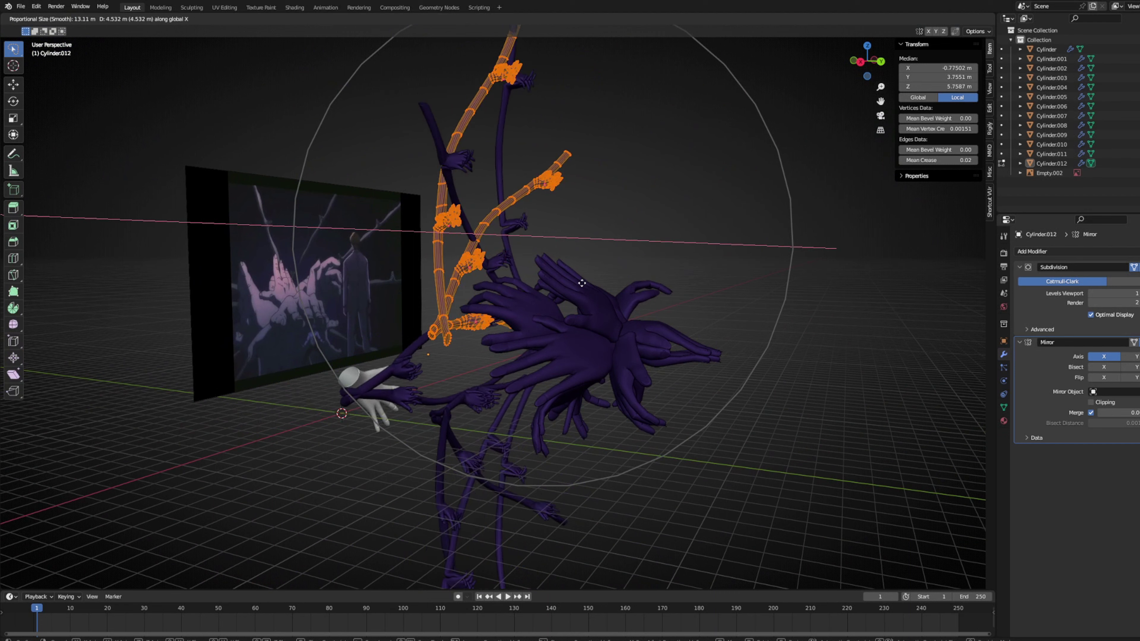
key("Tab")
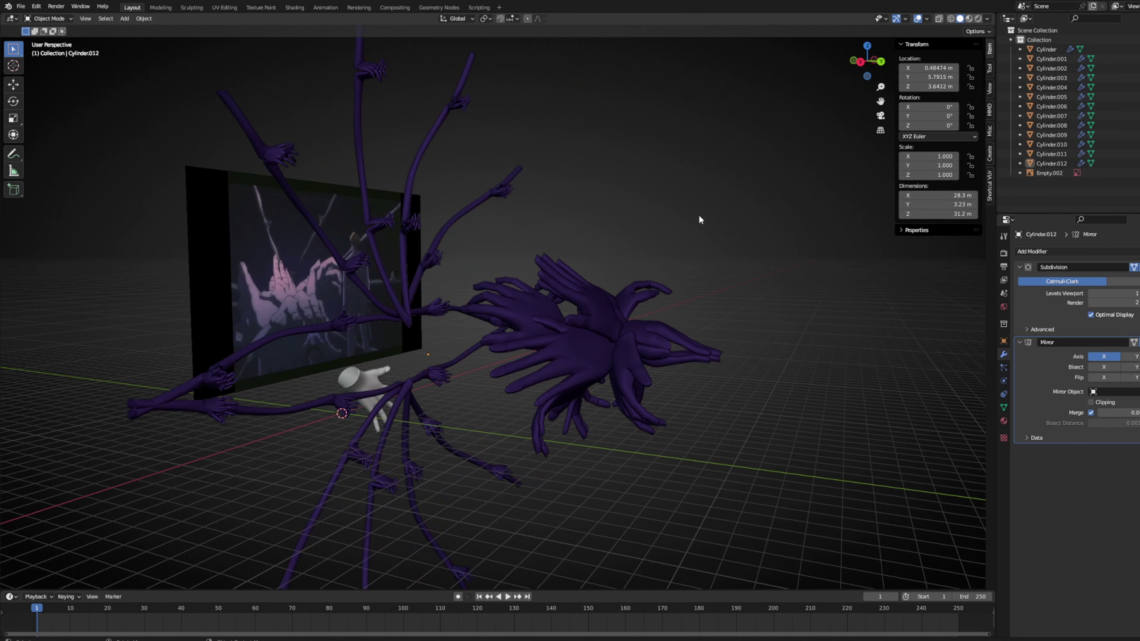
Delete the original white hand and the reference image from the scene.
middle_click_drag(700, 220, 199, 251)
left_click(352, 382)
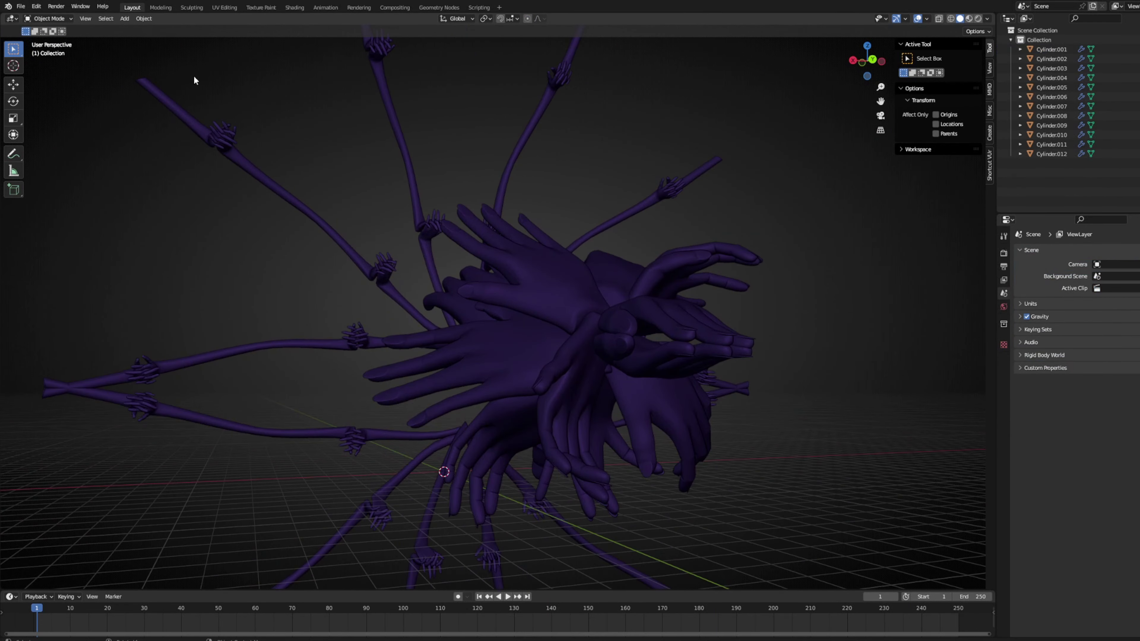
Add a UV sphere and scale it to 28.475 so it encloses all the hands and arms.
key("shift+a")
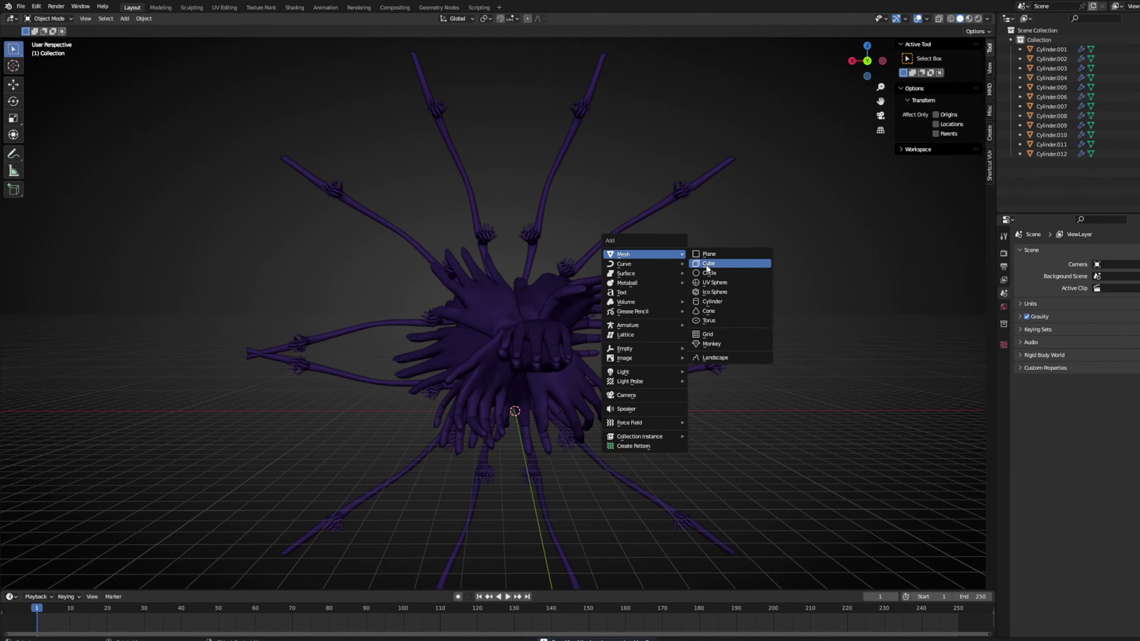
left_click(715, 282)
key("s")
left_click(626, 360)
key("s")
left_click(714, 381)
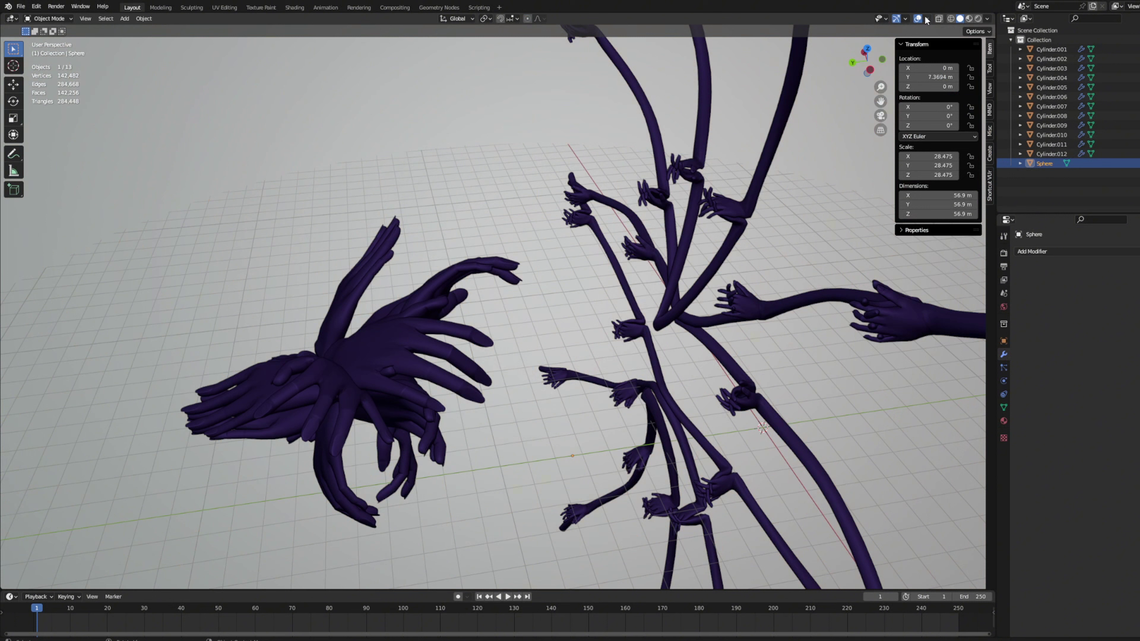
Turn off the statistics overlay and apply the Mirror modifier on the arm chains.
left_click(926, 18)
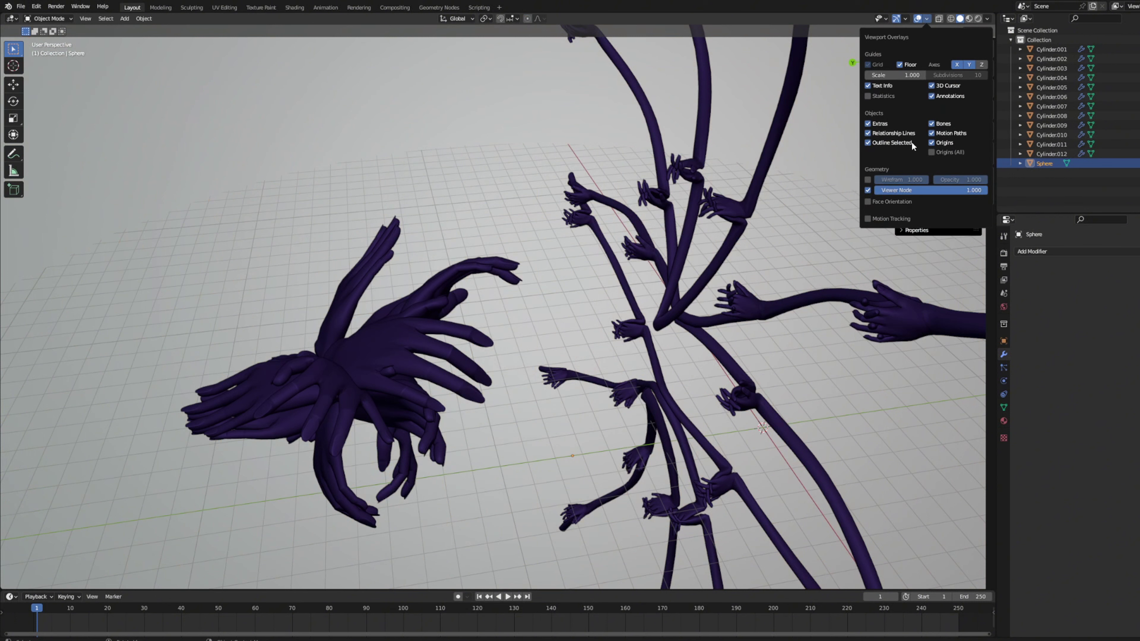
left_click(743, 307)
middle_click_drag(743, 307, 923, 310)
left_click(1138, 343)
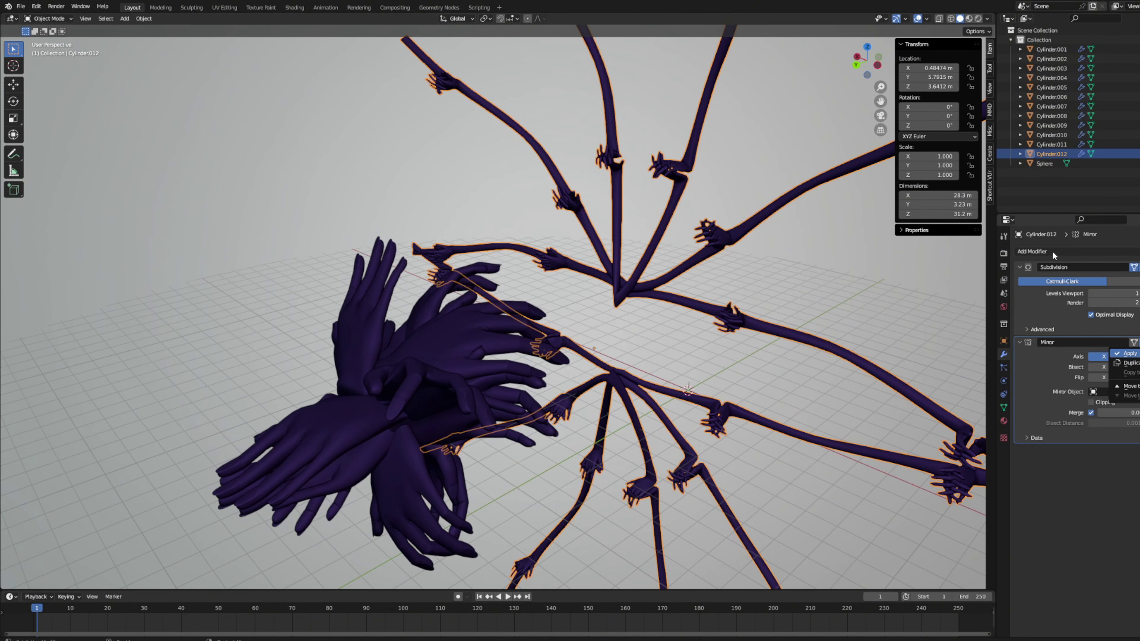
left_click(1126, 354)
Add a Decimate modifier with a ratio of 0.15 to the arm chains and apply it.
left_click(1032, 252)
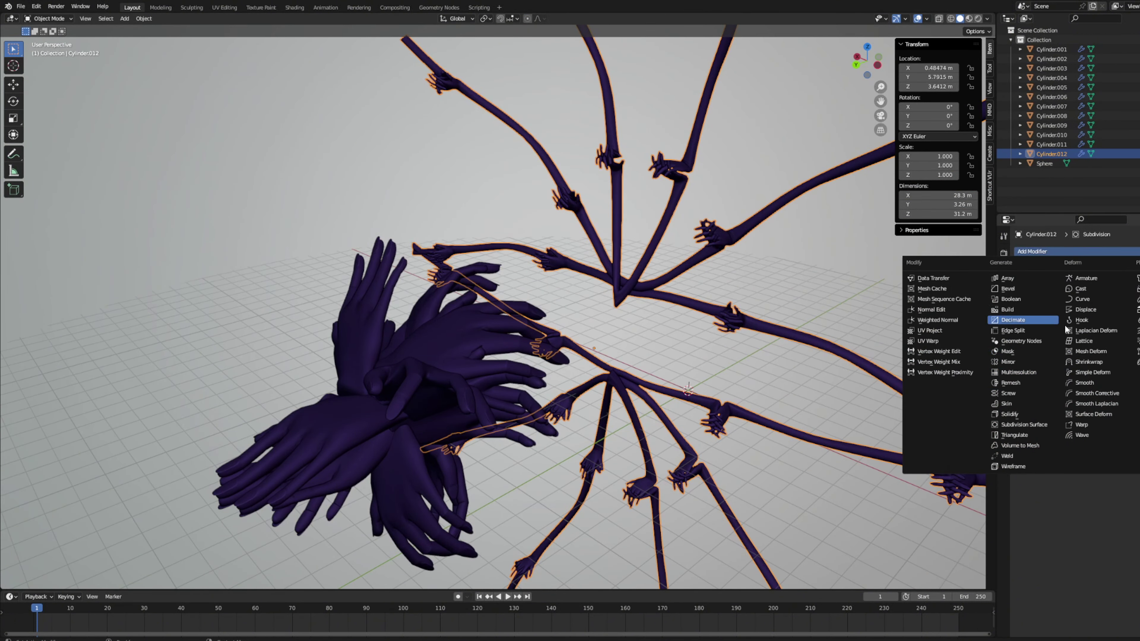
left_click(1032, 320)
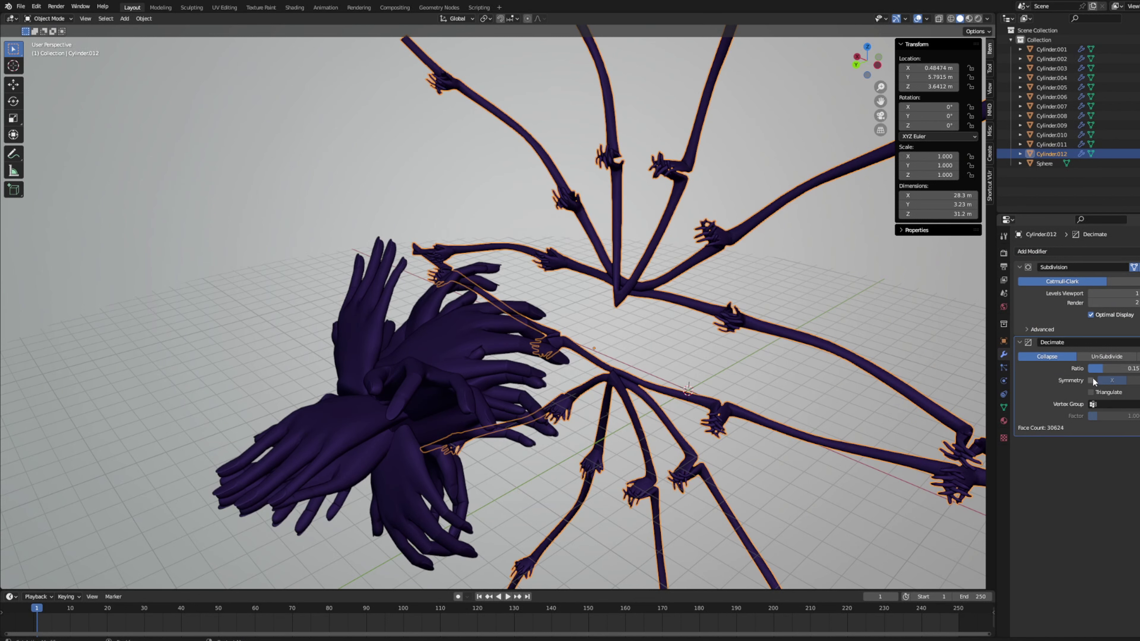
key("ctrl+a")
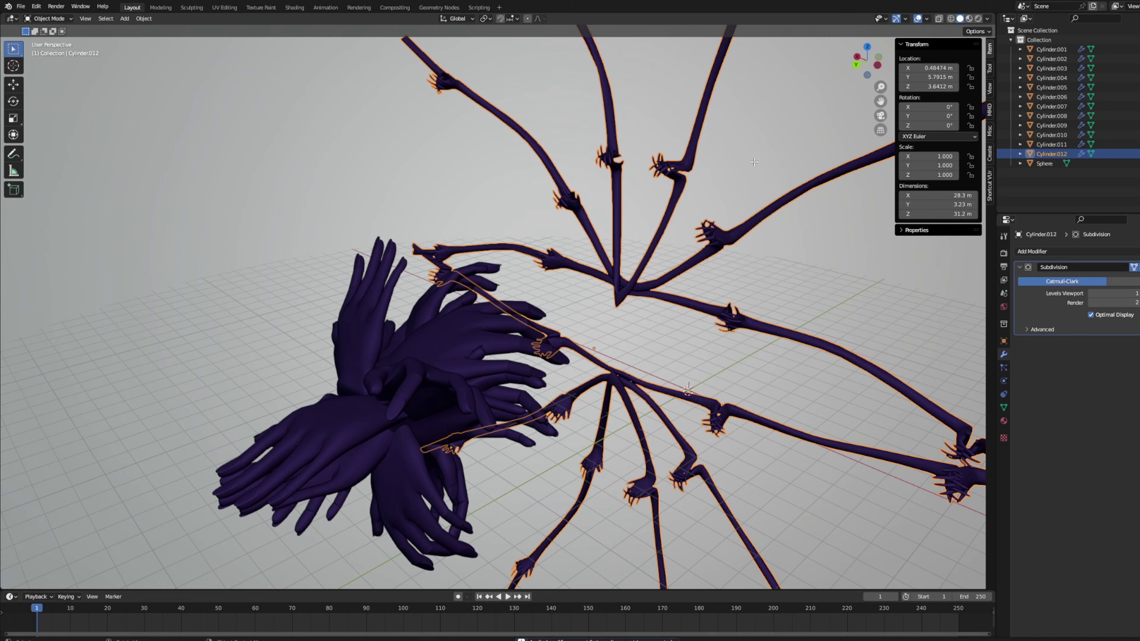
Examine the decimated arm chains' shape and mesh topology up close.
middle_click_drag(754, 162, 790, 111)
scroll(544, 259, "up", 5)
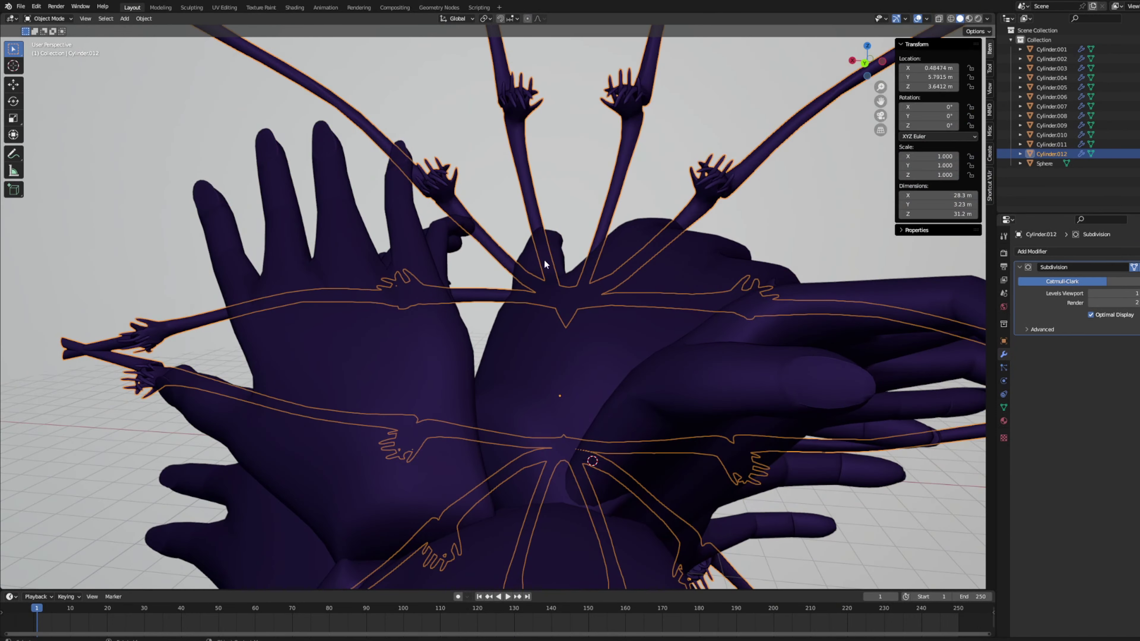
scroll(544, 259, "up", 4)
key("Tab")
key("Tab")
key("Tab")
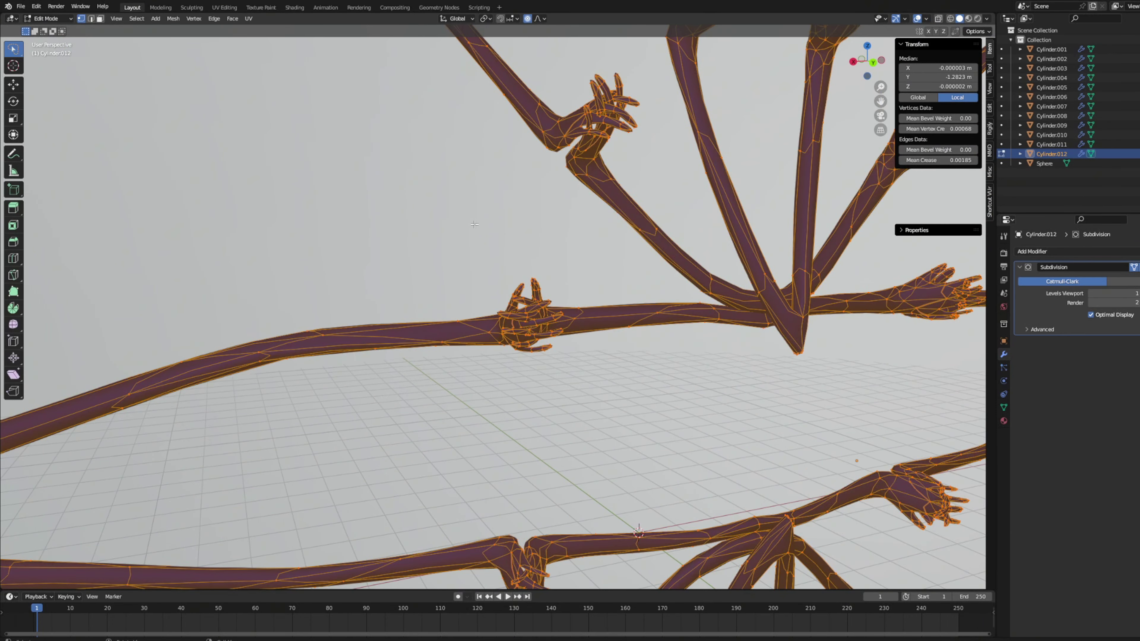
key("Tab")
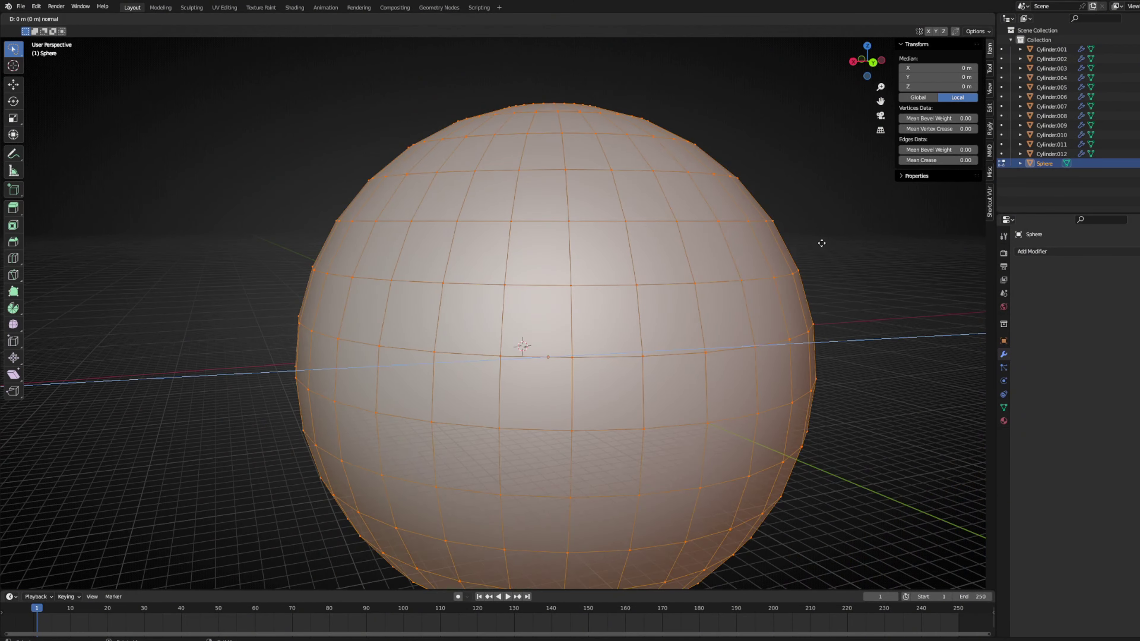
Extrude the enclosing sphere's faces along their normals and display face orientation to check them.
left_click(873, 203)
scroll(715, 208, "up", 5)
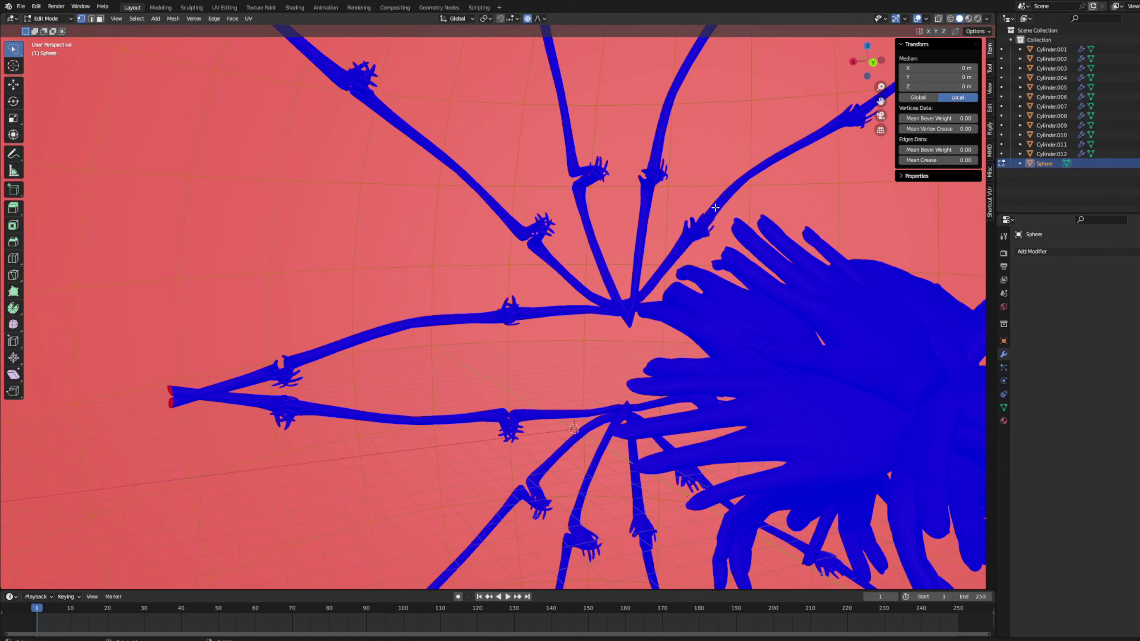
Flip the sphere's normals to face inward and turn off the face orientation display.
left_click(173, 19)
left_click(274, 198)
key("Tab")
scroll(449, 192, "up", 3)
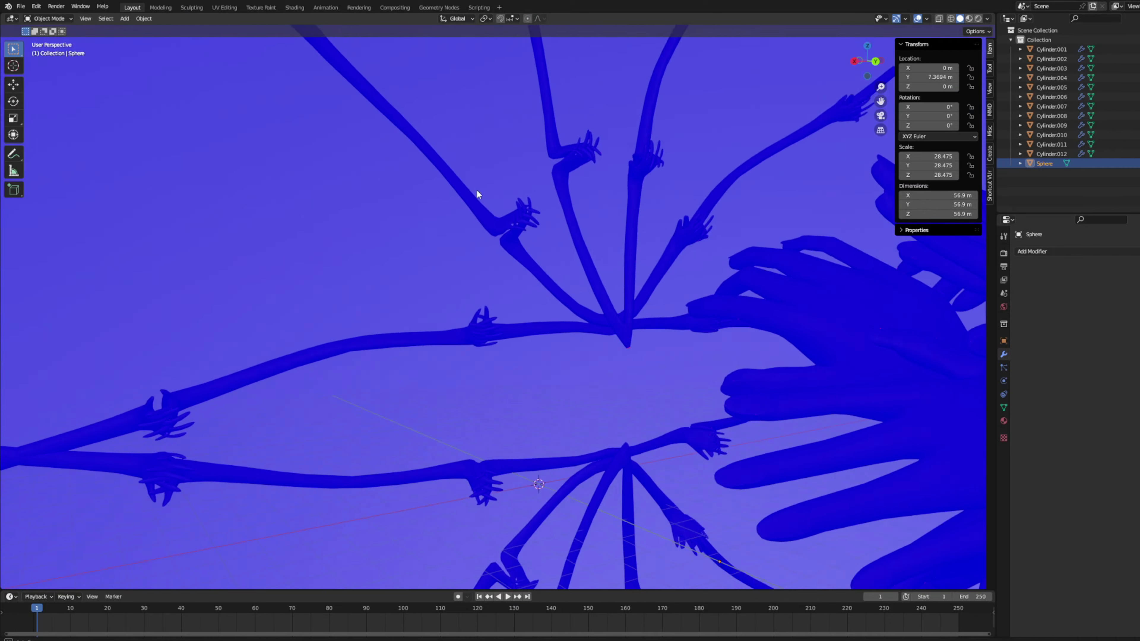
left_click(968, 21)
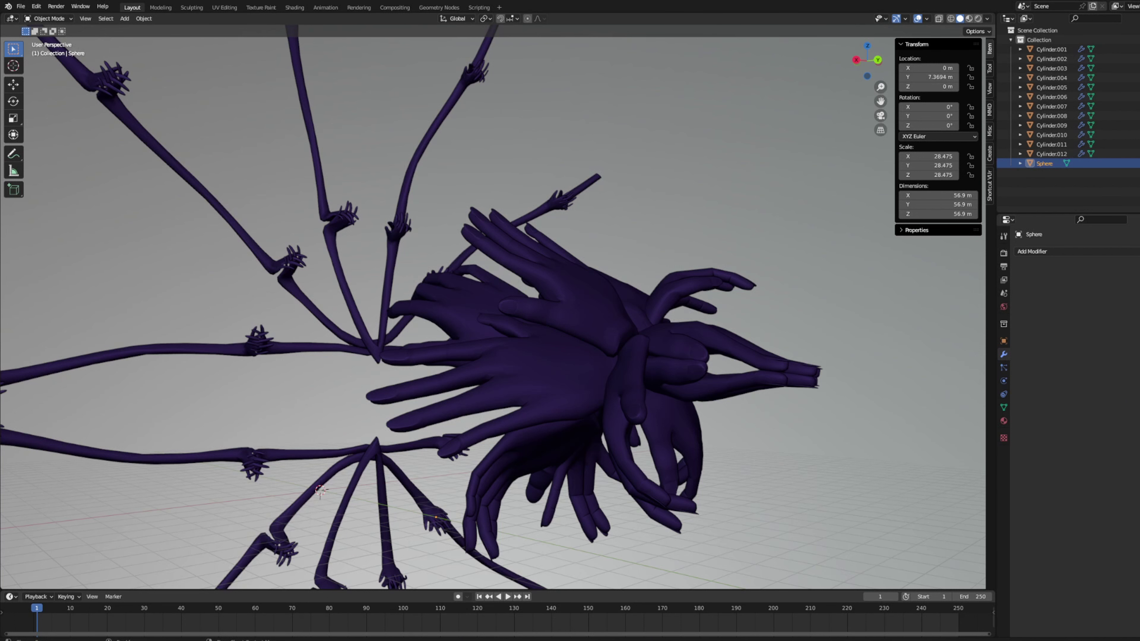
Link an image texture using Screenshot 2024-01-13 074006.png to the base color of the sphere's material.
left_click(1004, 421)
left_click(1093, 393)
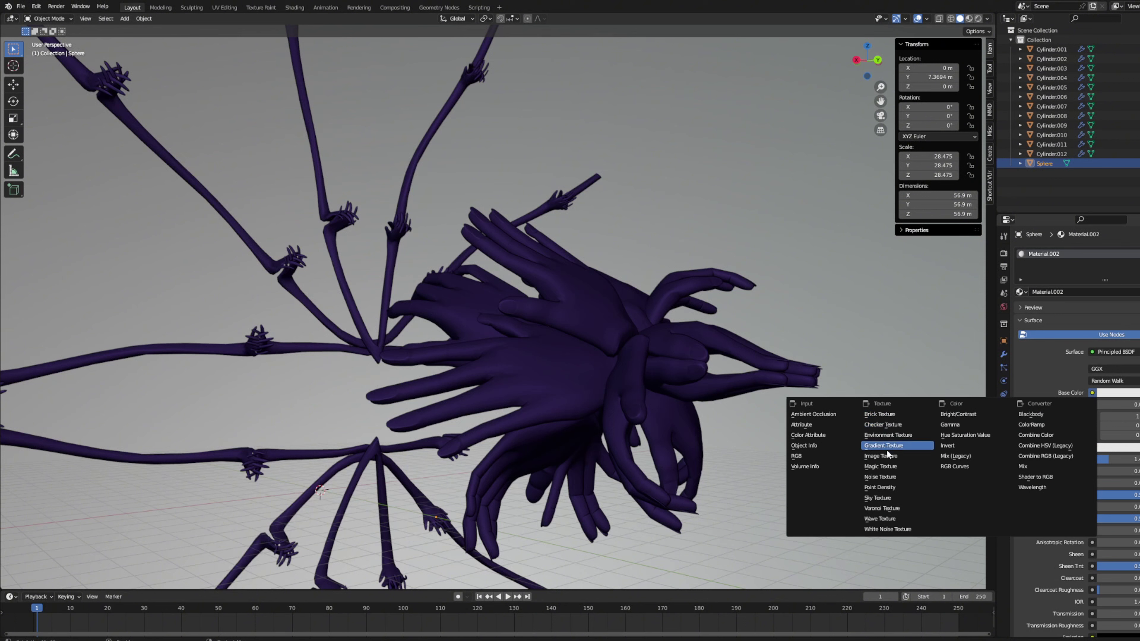
left_click(898, 466)
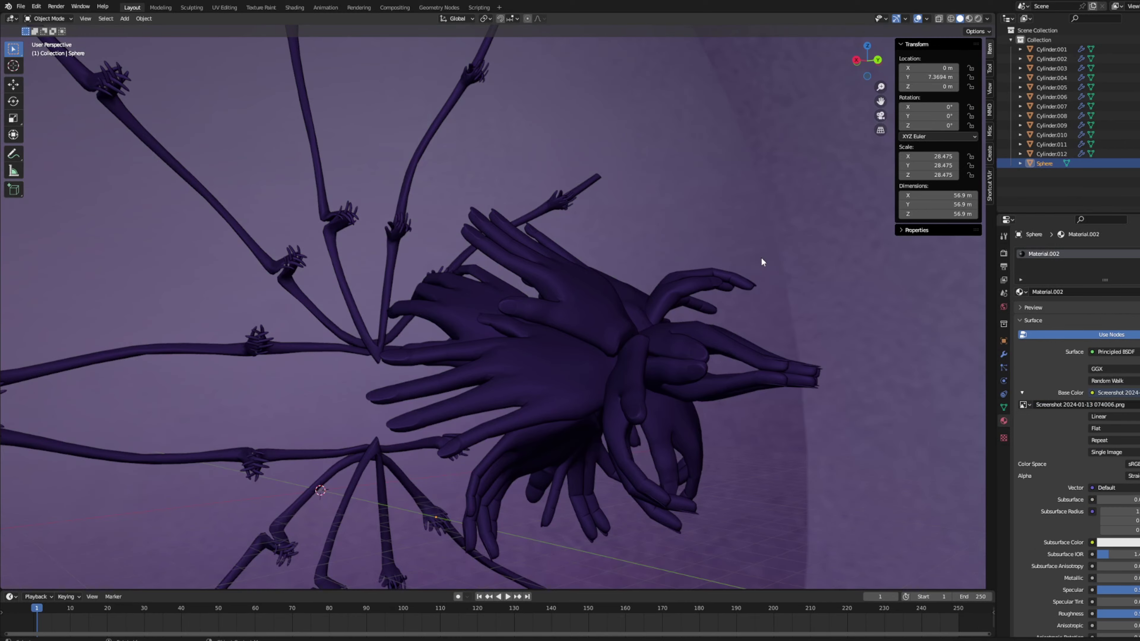
Unwrap the sphere with Smart UV Project at a 66° angle limit and 0.030 island margin.
mouse_move(762, 257)
middle_mouse_down()
mouse_move(824, 266)
mouse_move(779, 271)
middle_mouse_up()
key("Tab")
key("u")
left_click(769, 282)
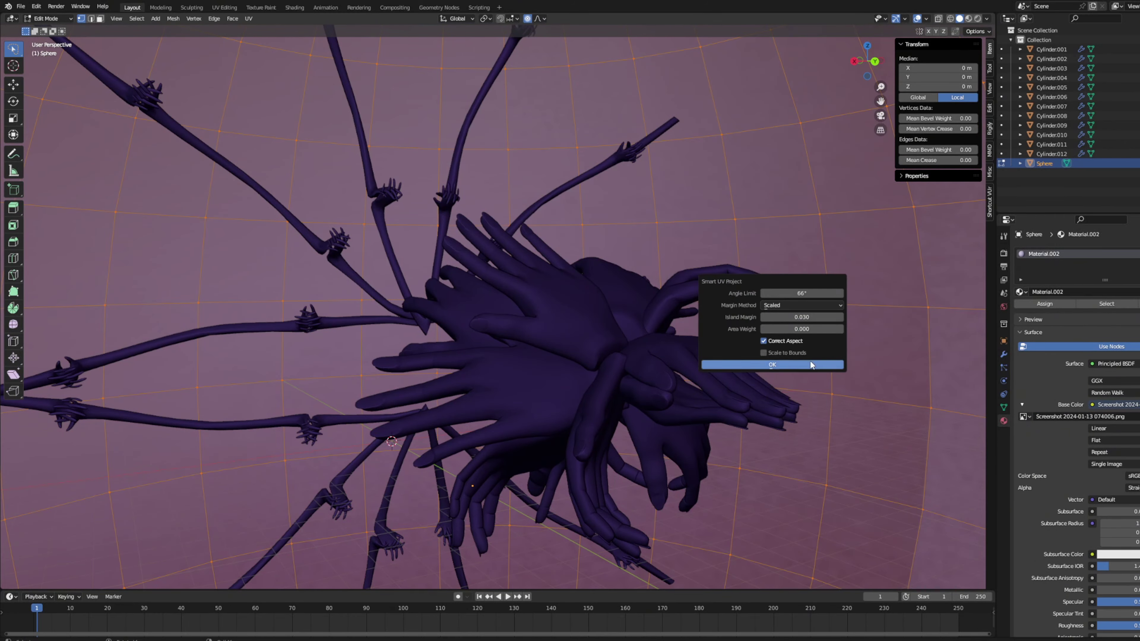
left_click(772, 364)
Scale down the sphere's UV islands and move them onto the dark purple area of the background image.
left_click(225, 8)
scroll(389, 257, "up", 2)
key("s")
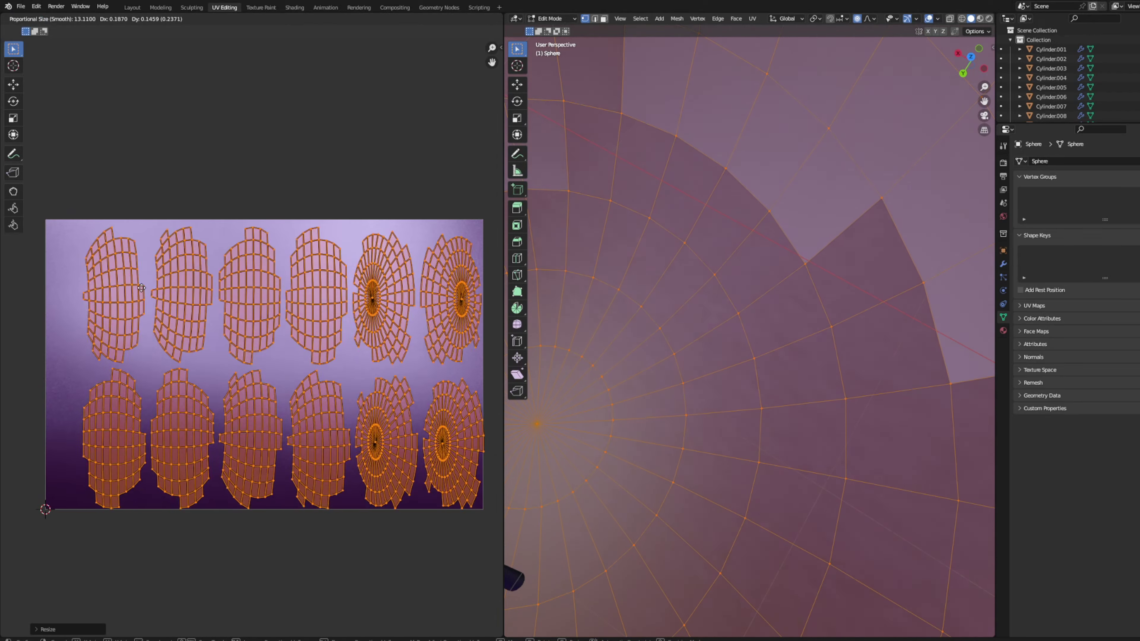
key("Tab")
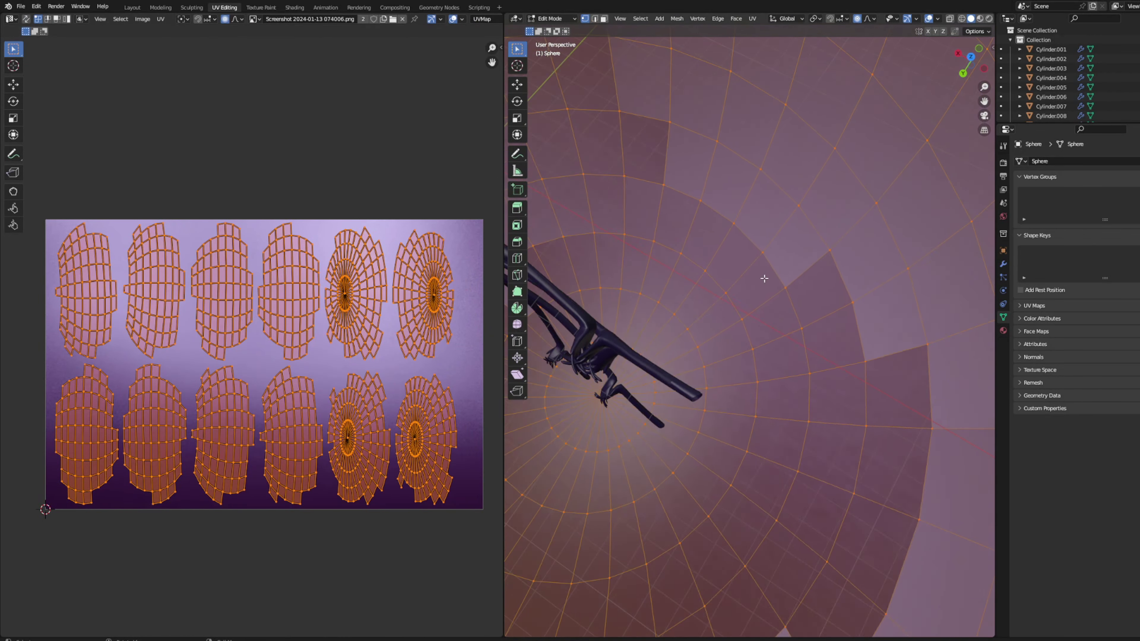
key("s")
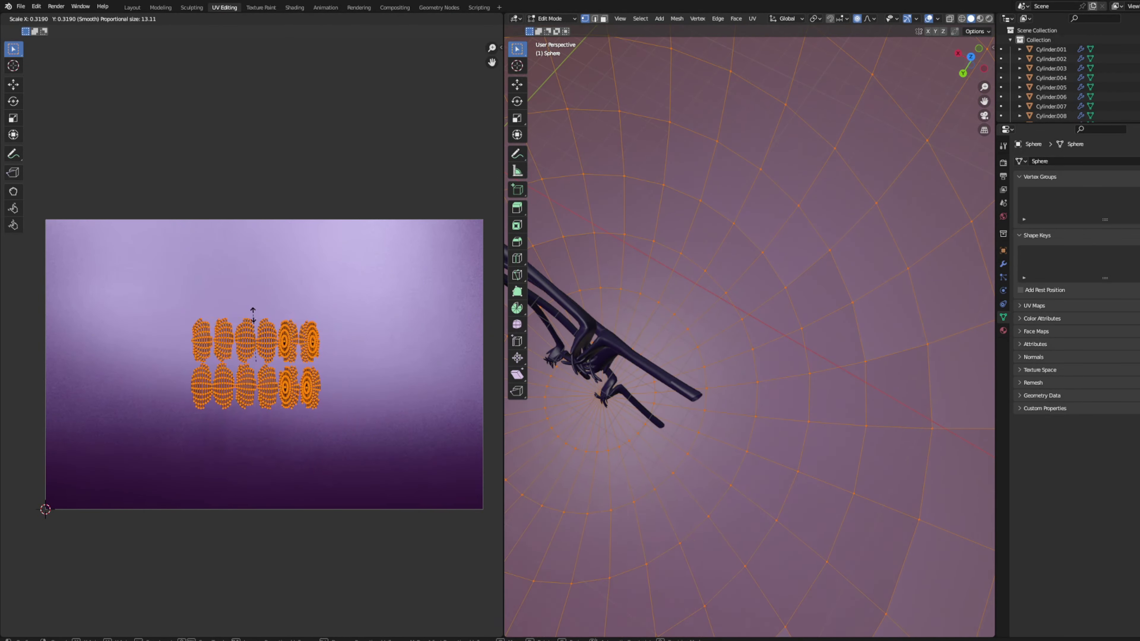
key("g")
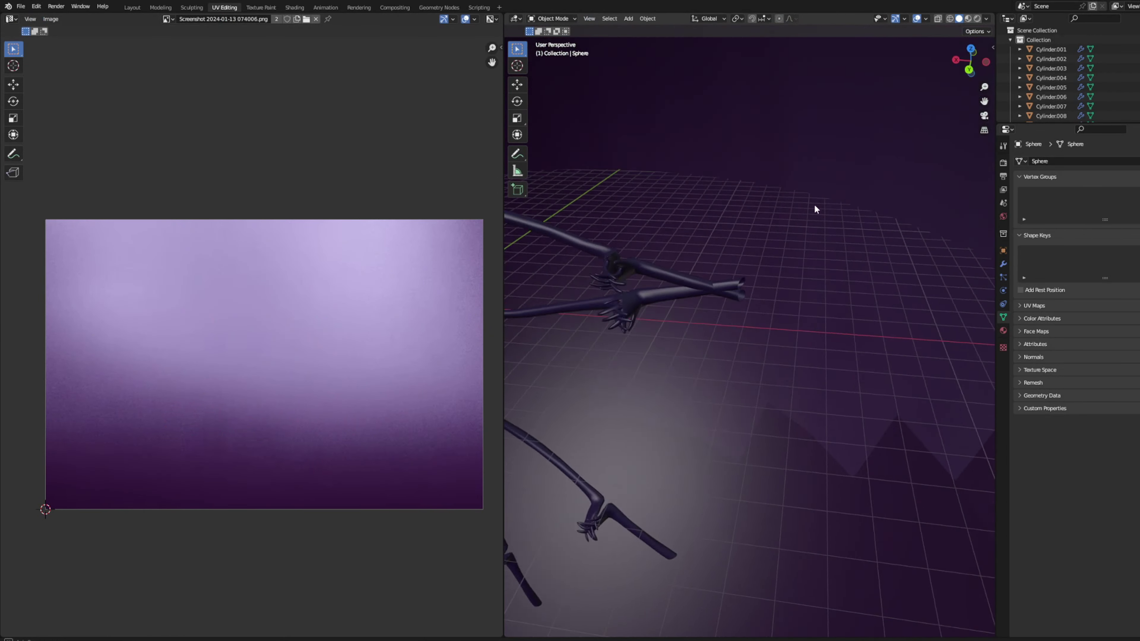
middle_click_drag(816, 209, 821, 142)
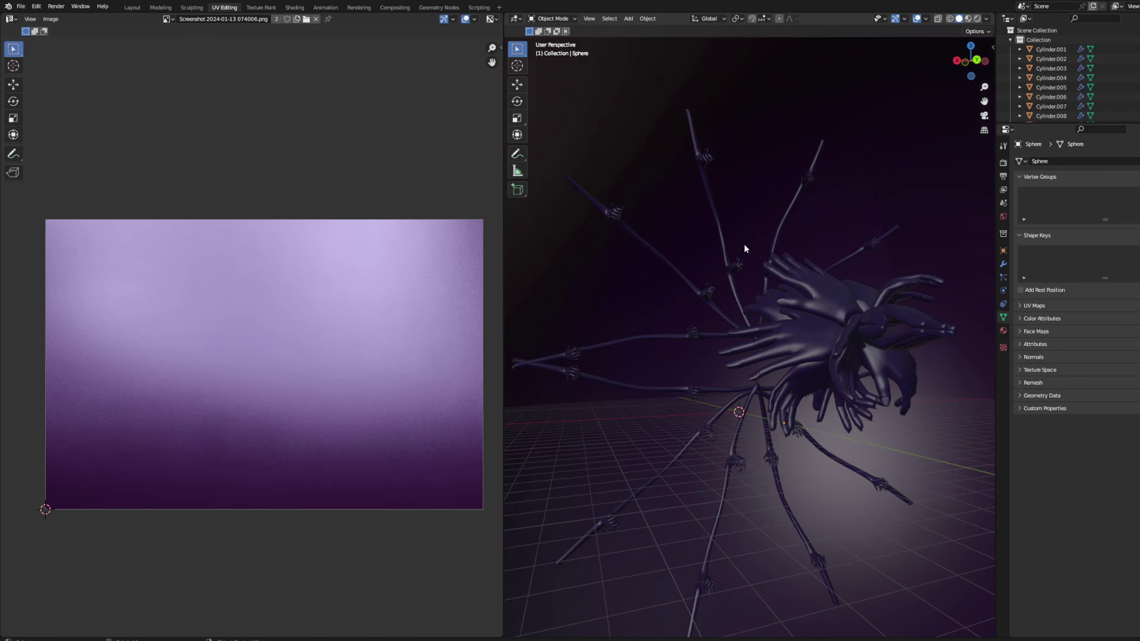
middle_click_drag(743, 250, 821, 144)
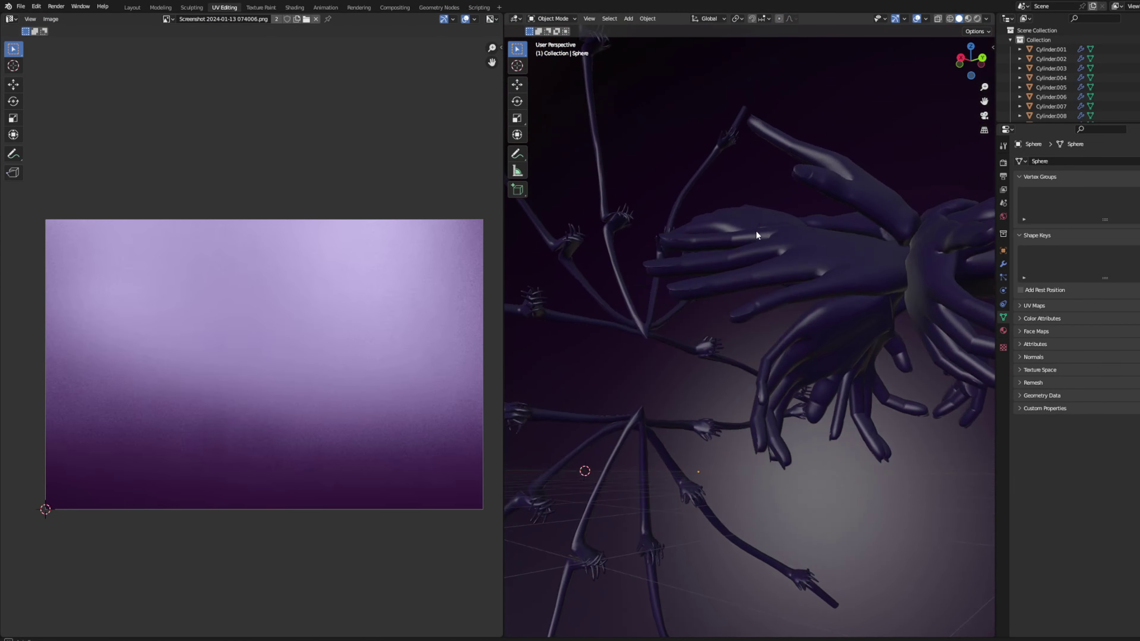
middle_click_drag(718, 261, 746, 243)
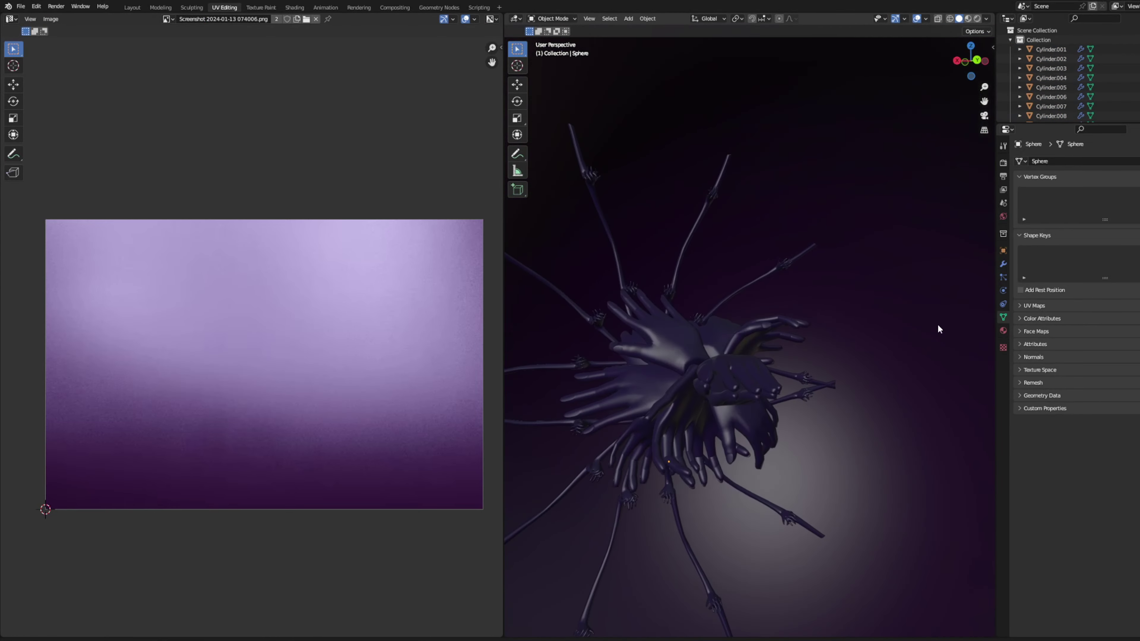
scroll(828, 312, "up", 3)
scroll(817, 319, "down", 2)
Try duplicating the arm chains' mesh inside edit mode, then delete the faces of the copy.
left_click(695, 210)
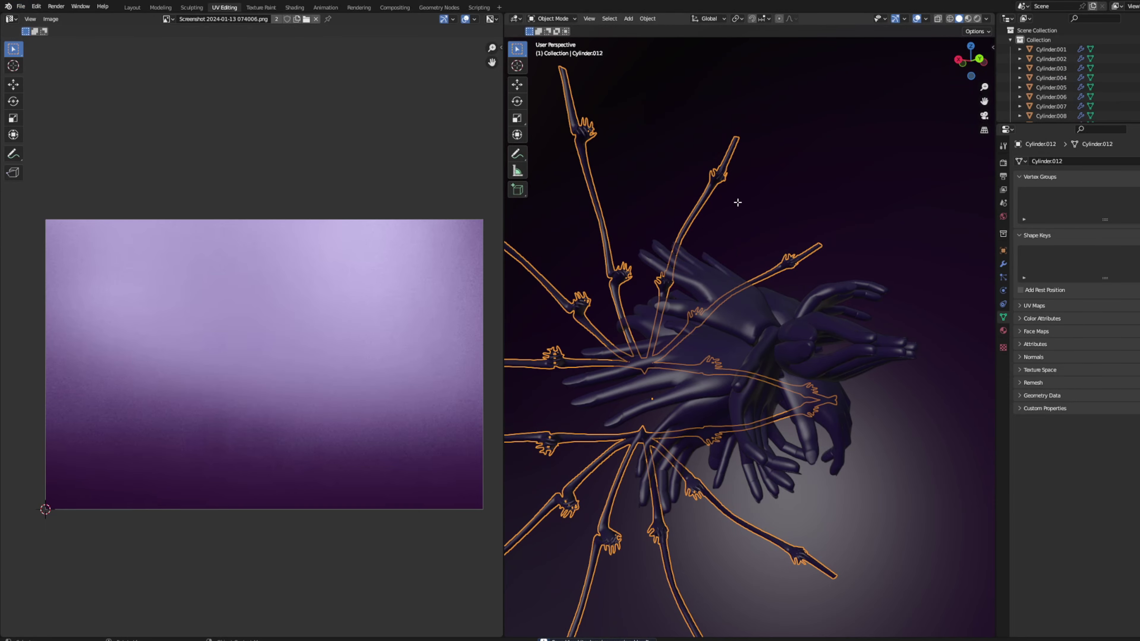
key("Tab")
key("a")
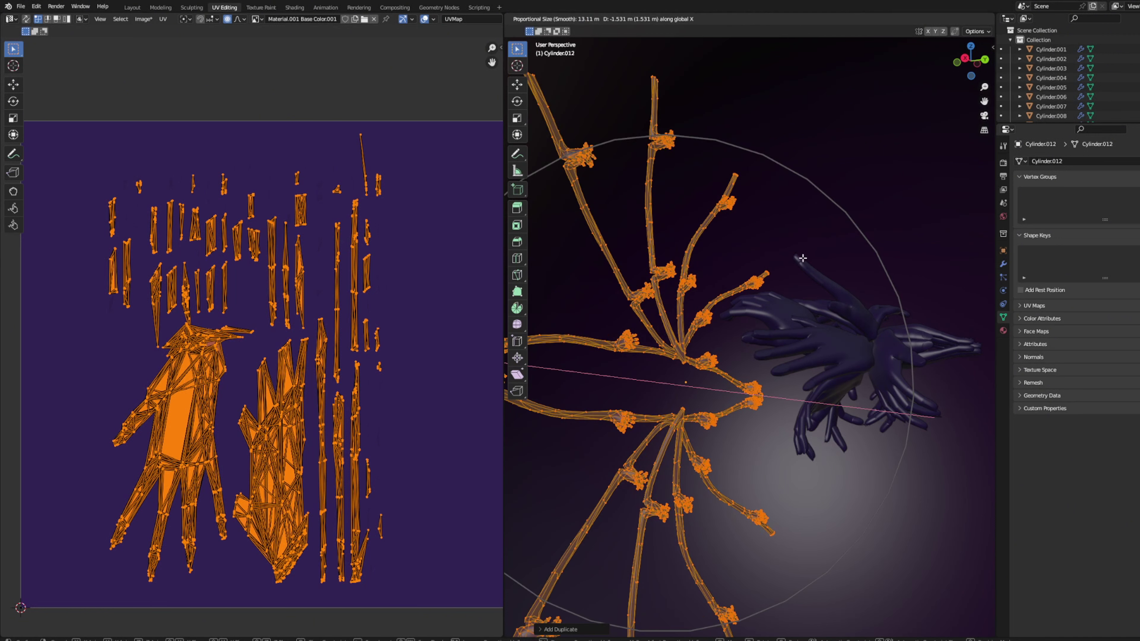
left_click(862, 277)
key("ctrl+z")
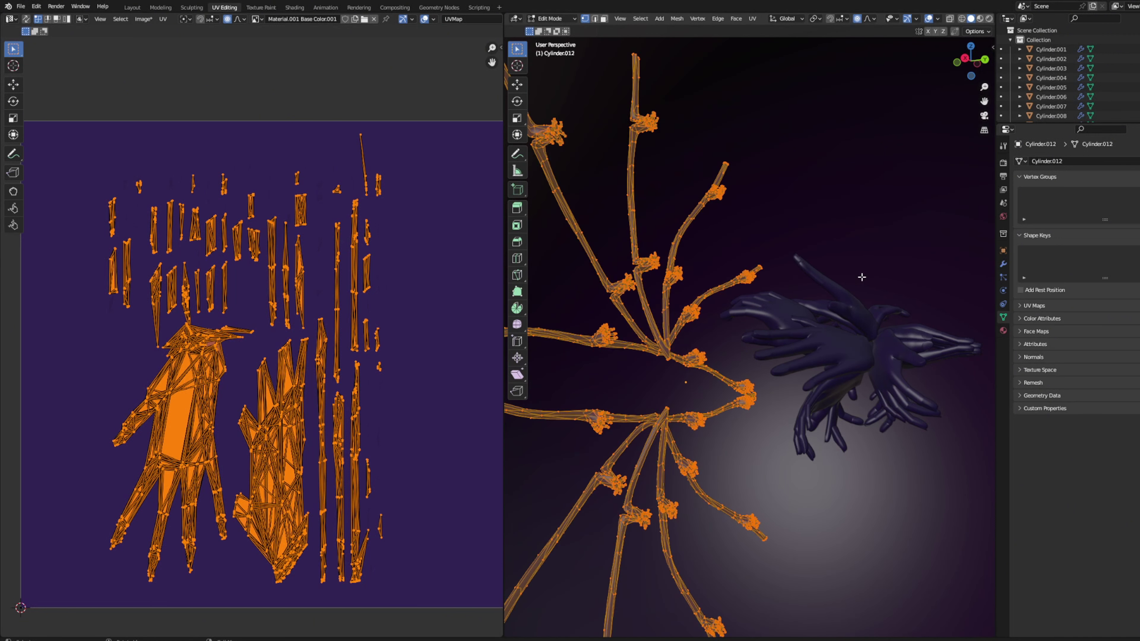
key("g")
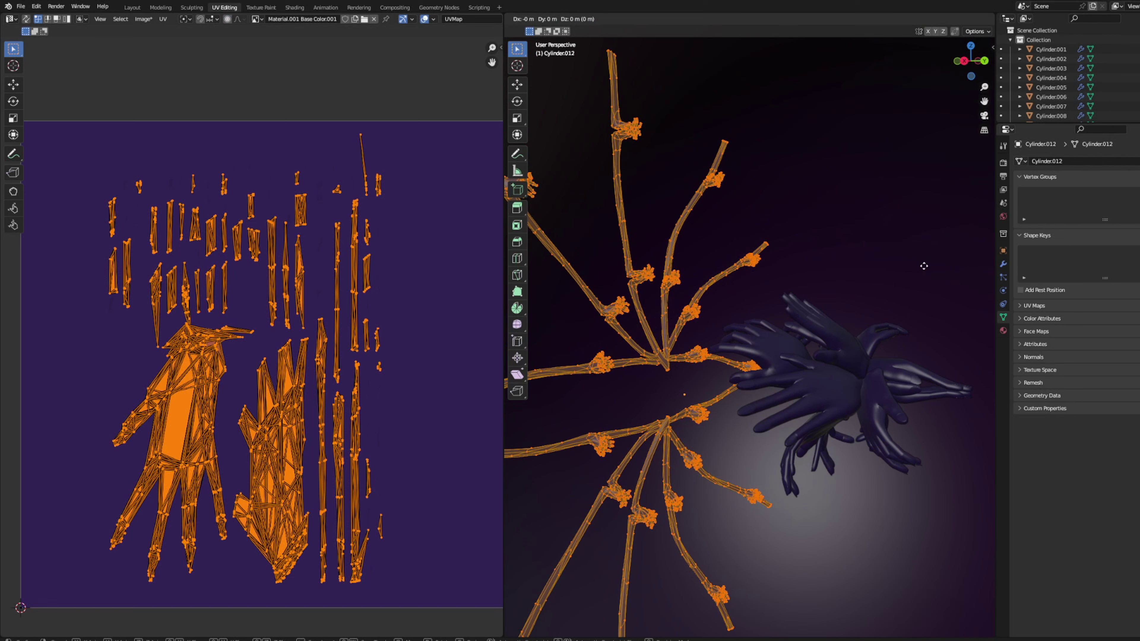
left_click(848, 284)
key("x")
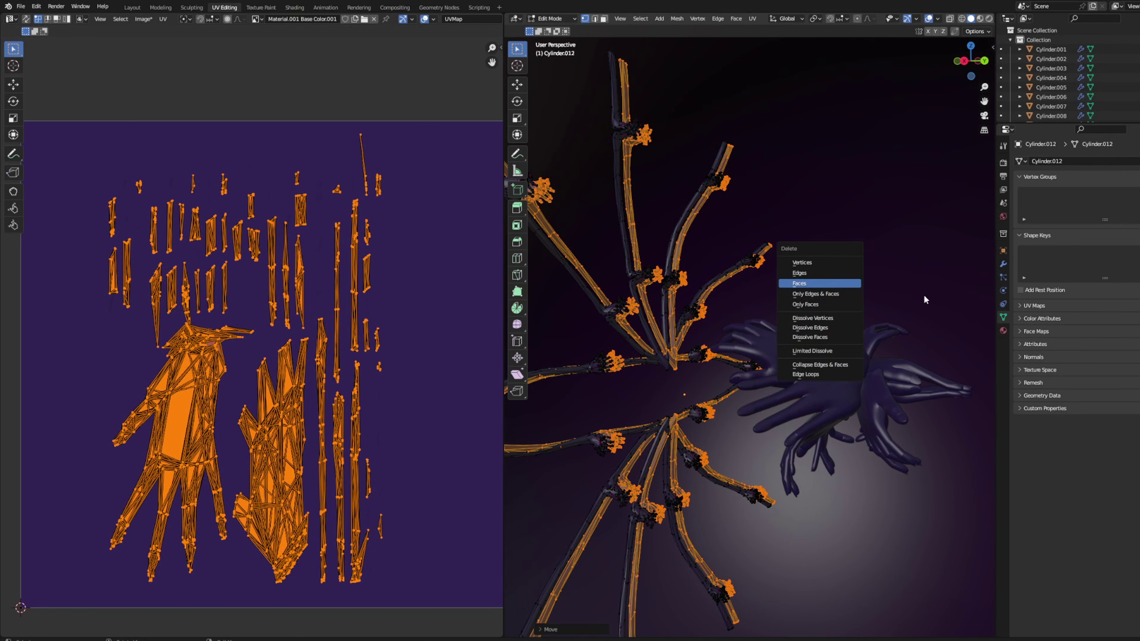
key("Return")
key("Tab")
Duplicate the arm chain object and move the copy along the X axis to the opposite side of the hand cluster.
scroll(708, 339, "up", 2)
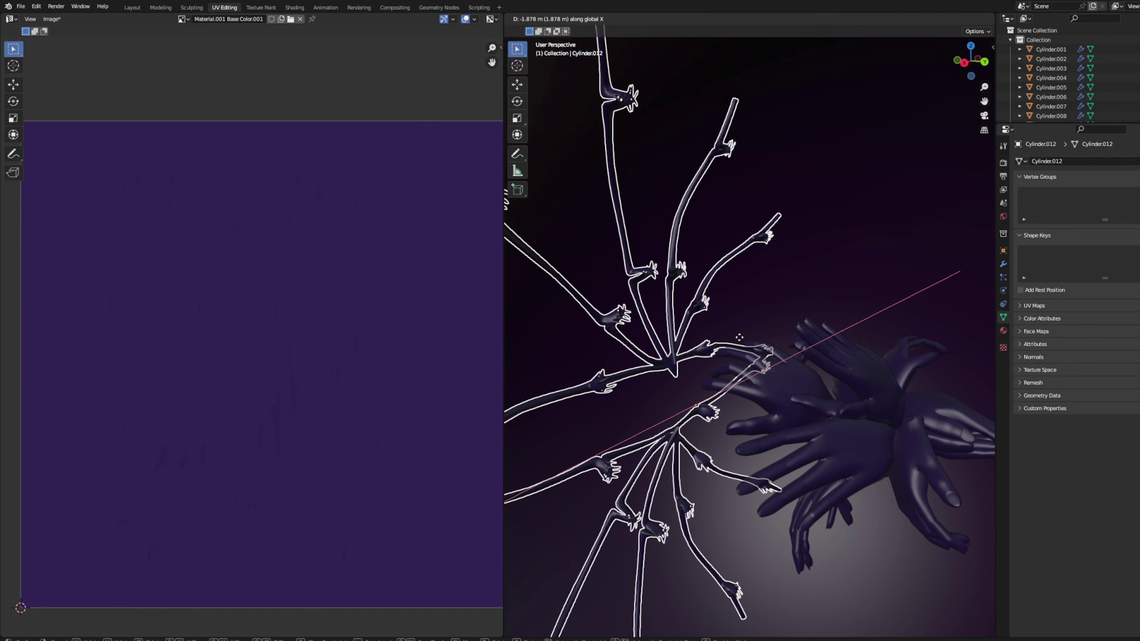
key("shift+d")
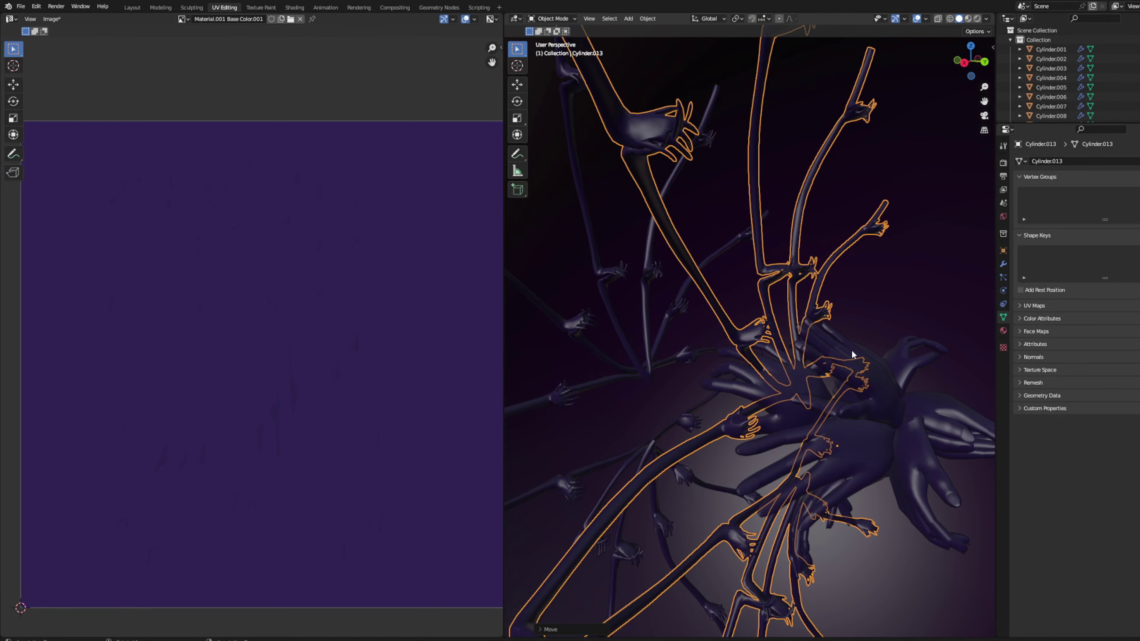
left_click(892, 350)
middle_click_drag(893, 351, 681, 360)
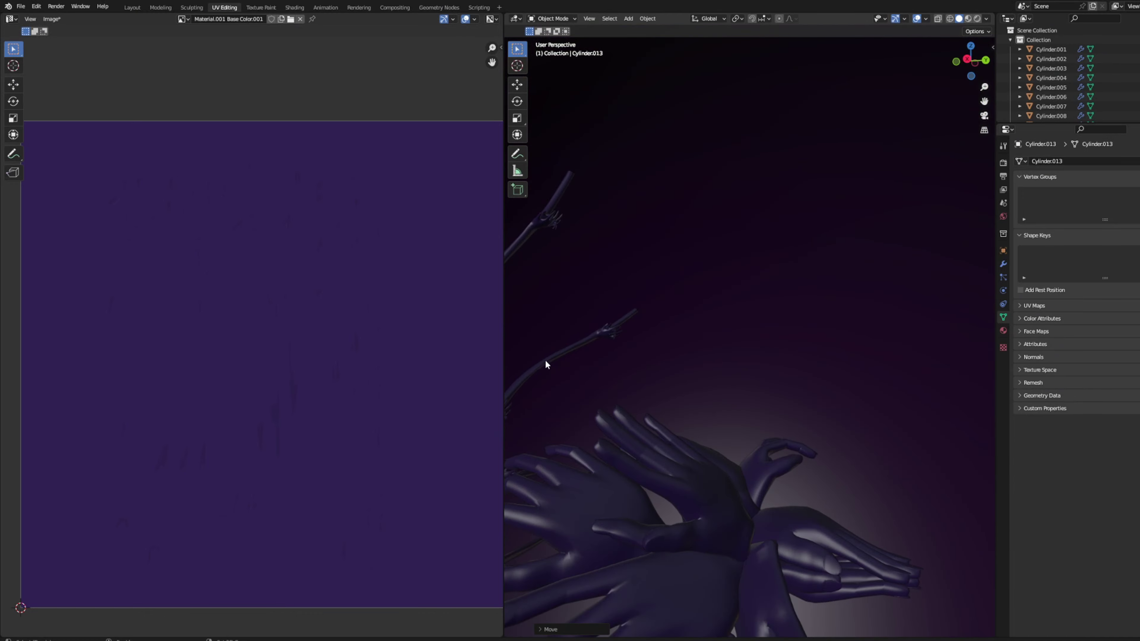
Undo the trial copy and rotation of the arm chains.
key("ctrl+z")
key("ctrl+shift+z")
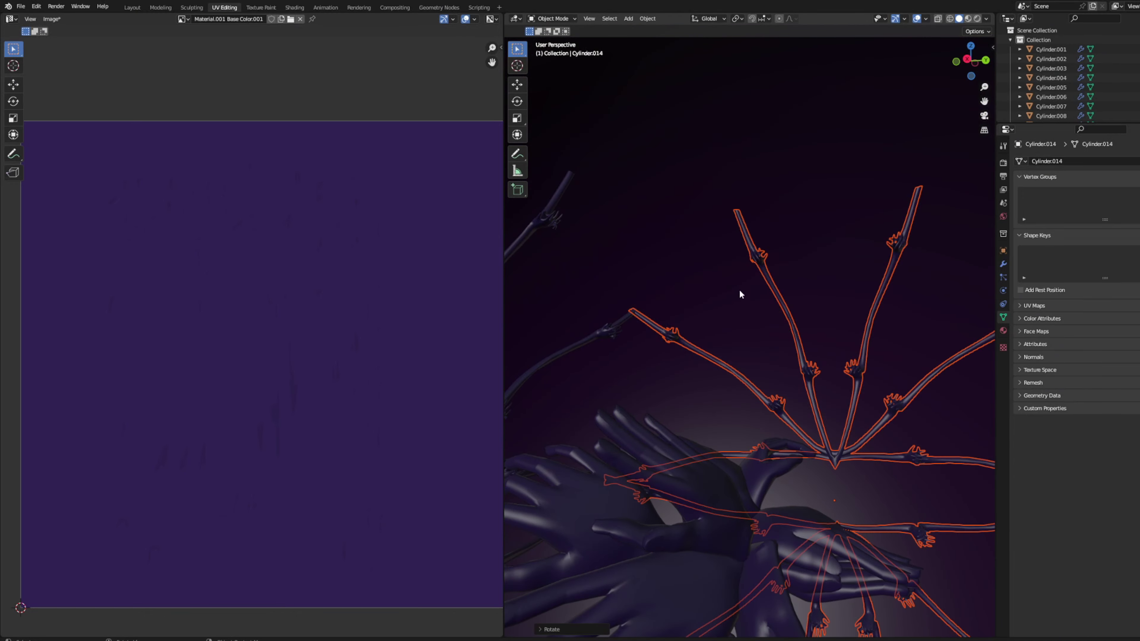
key("ctrl+z")
middle_click_drag(741, 294, 743, 232)
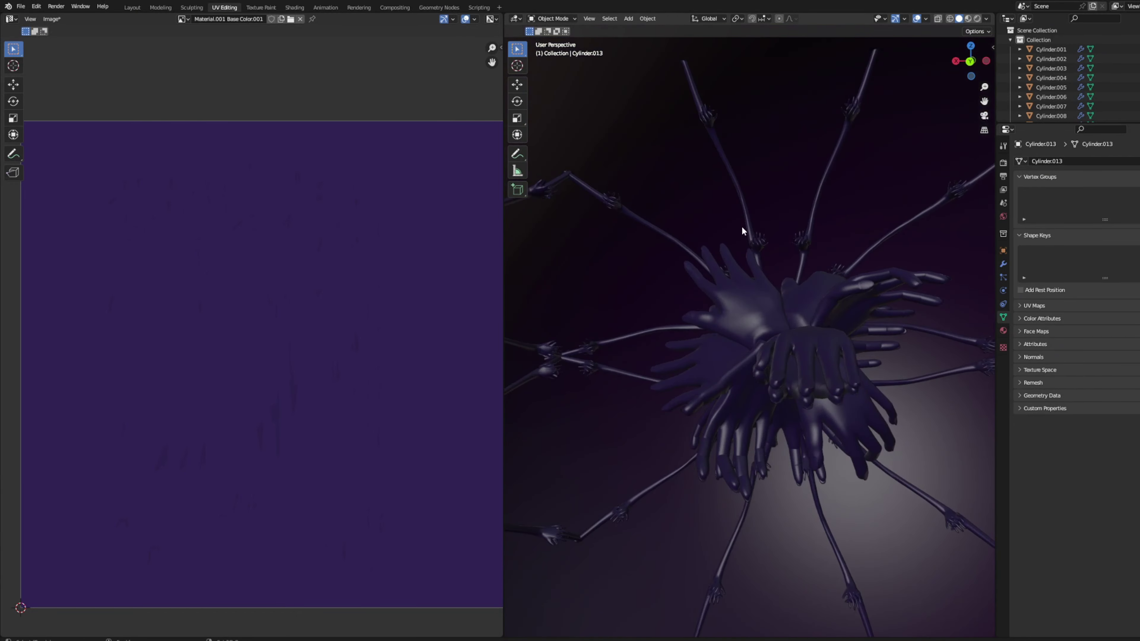
key("ctrl+z")
Duplicate the arm chains and rotate the copy 90° about the global Z axis.
key("shift+d")
type("r")
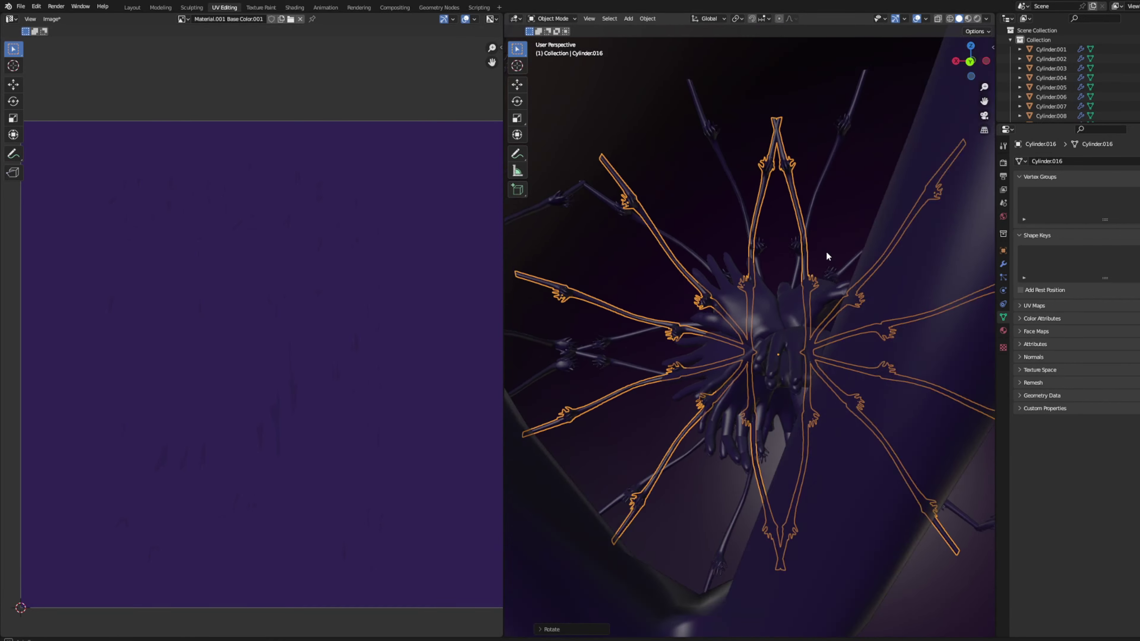
type("y90")
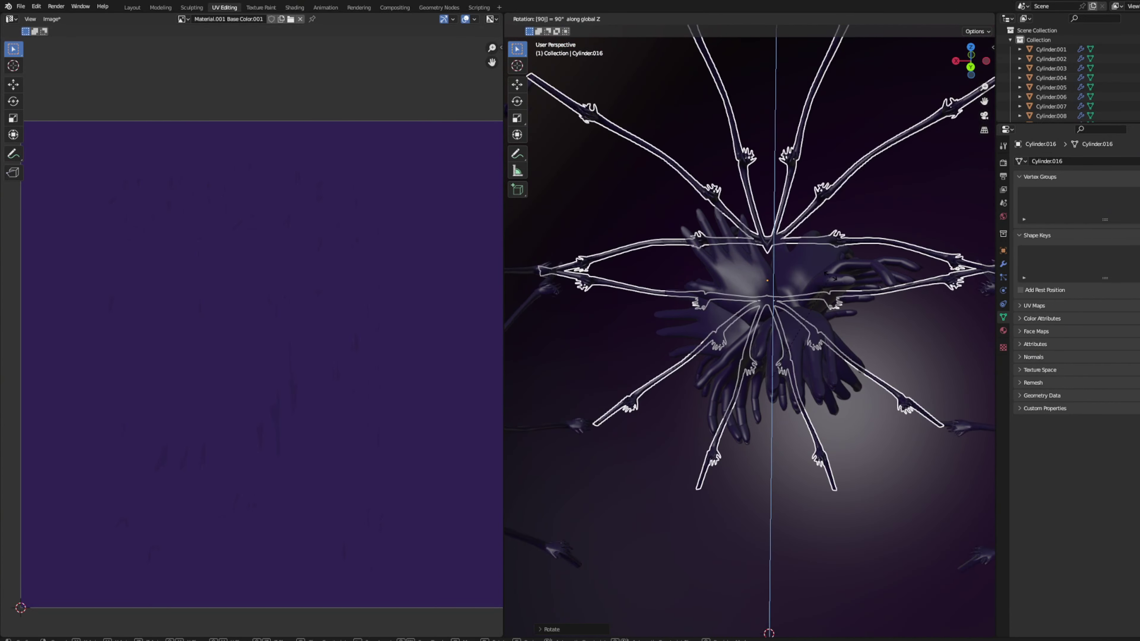
key("Return")
middle_click_drag(833, 278, 863, 233)
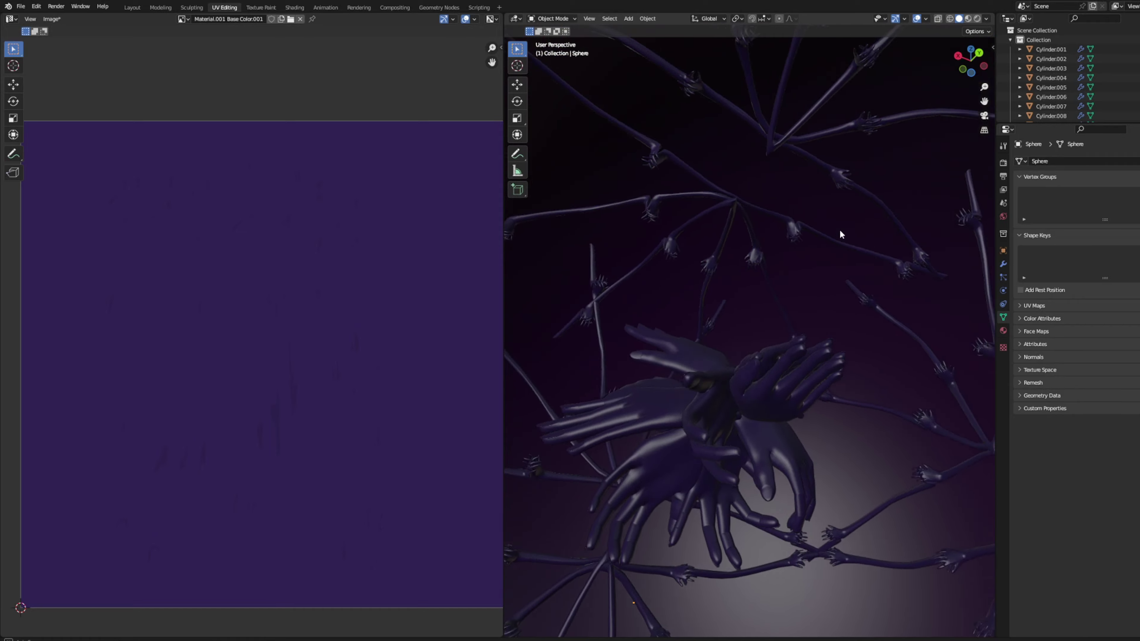
Try rotating the selected arm chain copies about the Z axis.
key("ctrl+z")
middle_click_drag(833, 324, 883, 476)
key("r")
key("z")
left_click(873, 377)
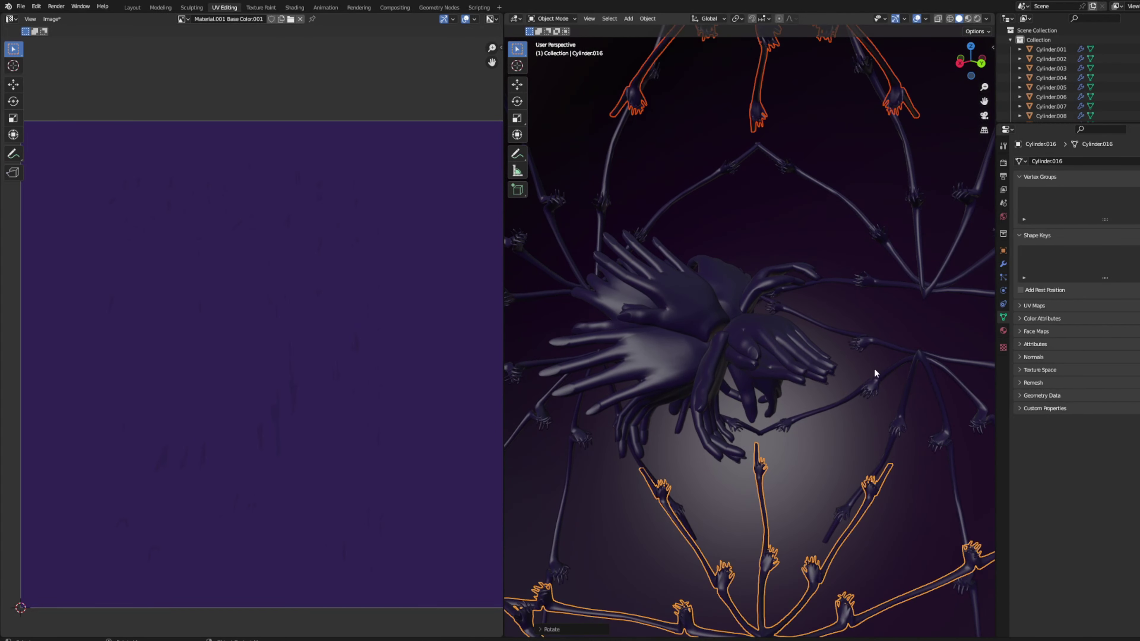
key("ctrl+z")
Return to the Layout workspace, try flat viewport lighting and set the lighting to MatCap.
middle_click_drag(873, 377, 894, 315)
left_click(21, 6)
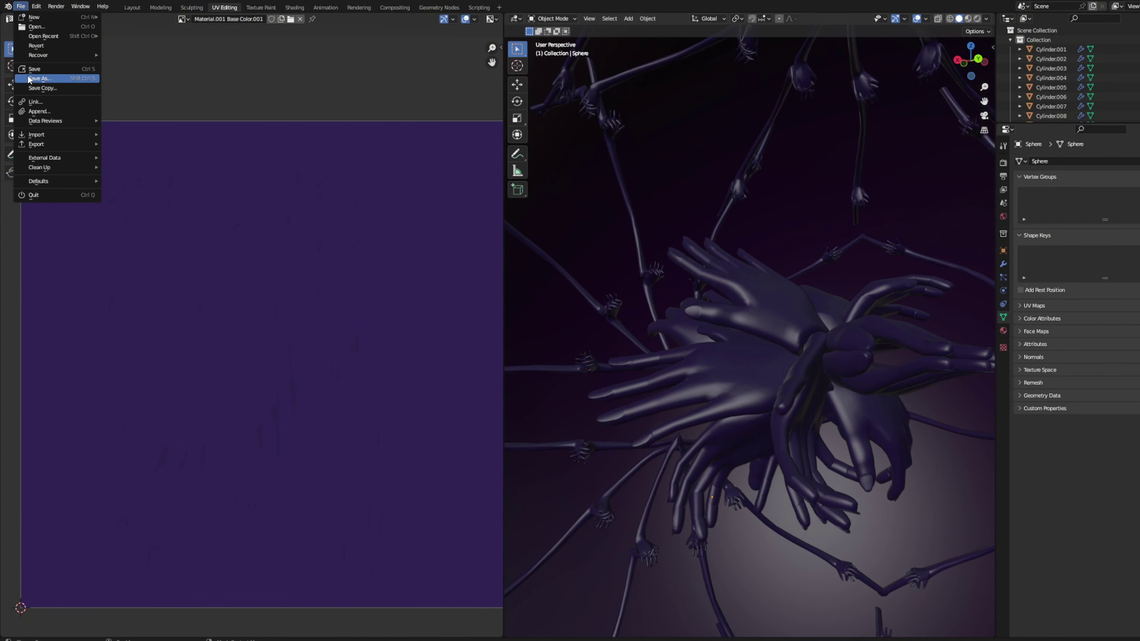
left_click(132, 8)
middle_click_drag(392, 443, 700, 378)
left_click(988, 18)
left_click(1012, 64)
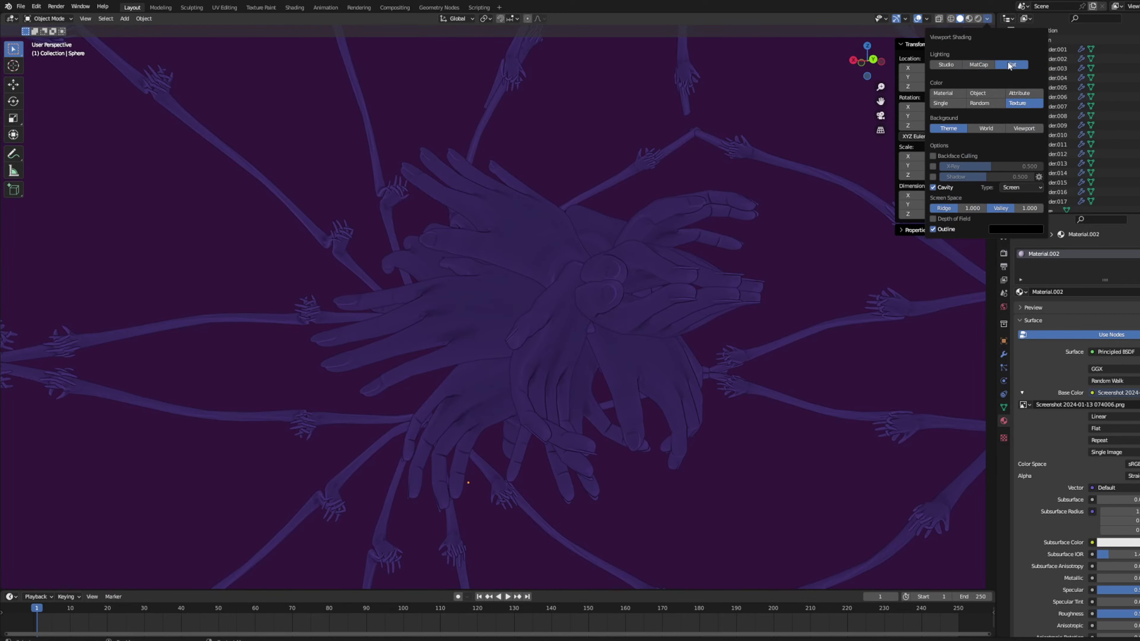
left_click(979, 64)
left_click(979, 88)
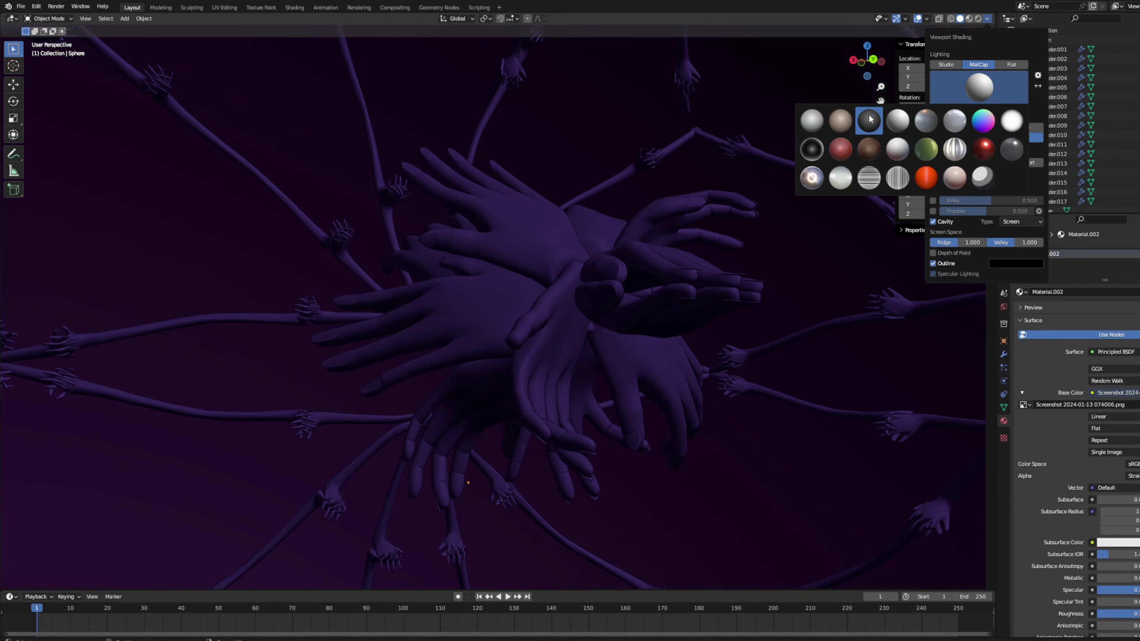
left_click(930, 103)
Select all the hands of the central cluster and move them about -6.47 m along the Y axis.
middle_click_drag(757, 143, 486, 212)
left_click(486, 211)
left_click(557, 254, "shift")
middle_click_drag(557, 254, 381, 317)
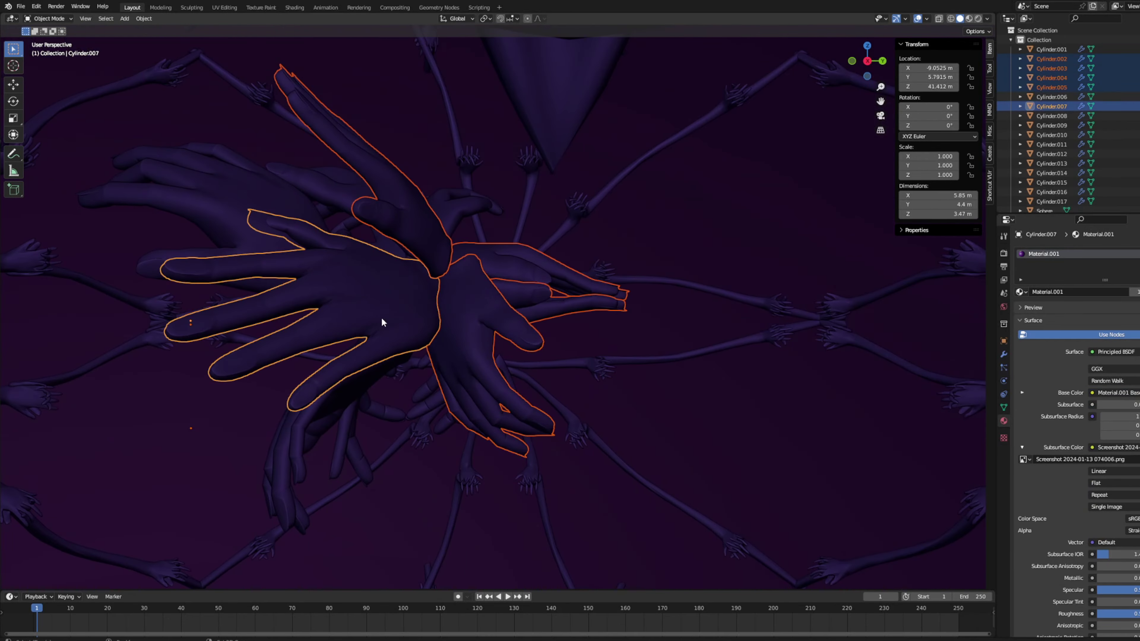
left_click(343, 356, "shift")
middle_click_drag(343, 357, 641, 331)
left_click(539, 287, "shift")
left_click(641, 331, "shift")
key("g")
key("y")
left_click(657, 176)
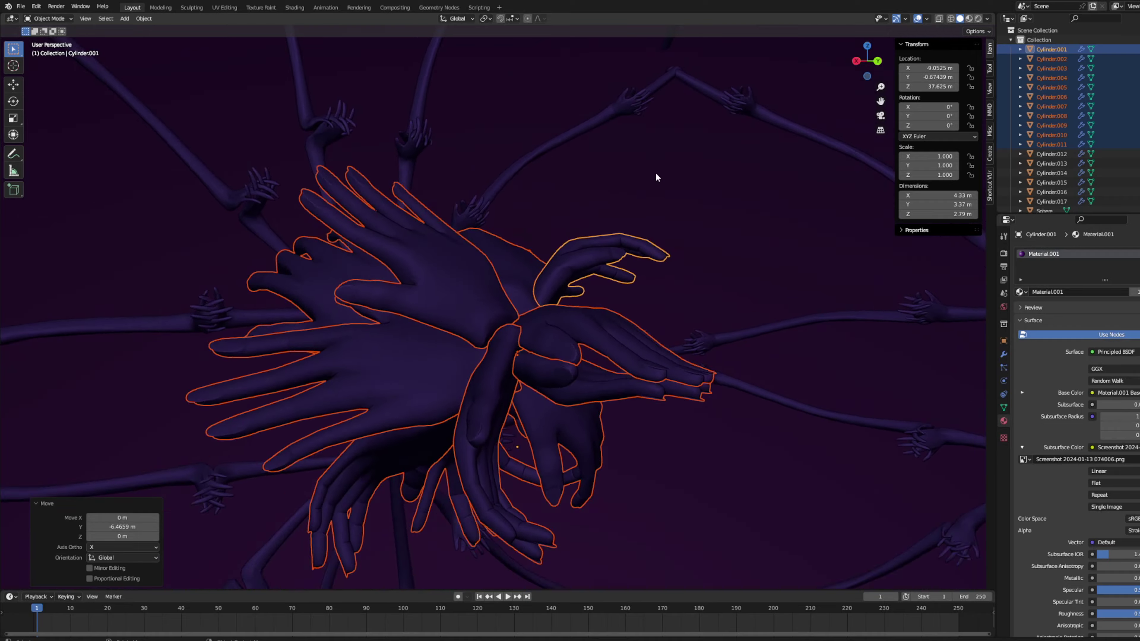
middle_click_drag(657, 175, 621, 429)
left_click(804, 266)
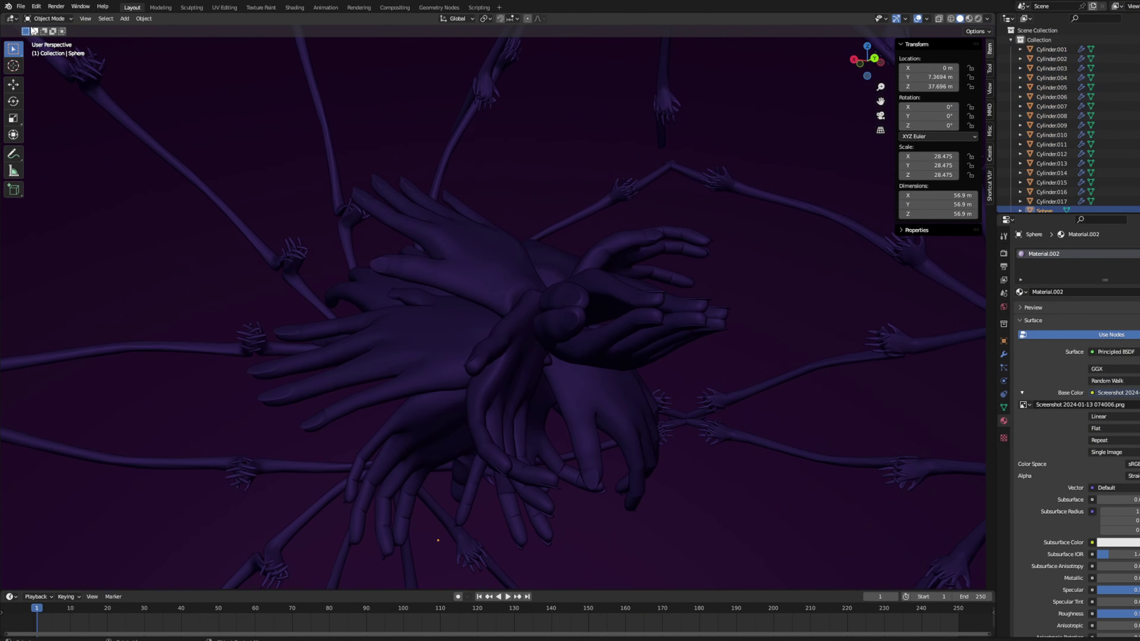
Save the hands' image Material.001 Base Color.001 from the Texture Paint workspace.
left_click(252, 10)
mouse_move(756, 275)
middle_mouse_down()
mouse_move(736, 369)
mouse_move(714, 294)
mouse_move(672, 354)
mouse_move(715, 324)
mouse_move(758, 316)
middle_mouse_up()
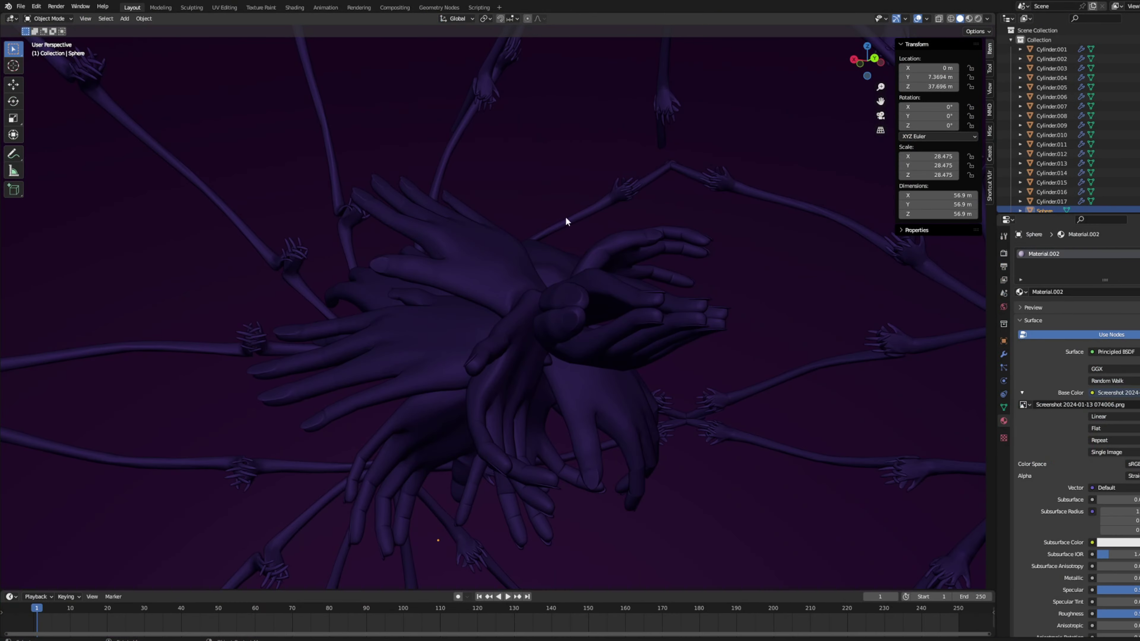
left_click(624, 306)
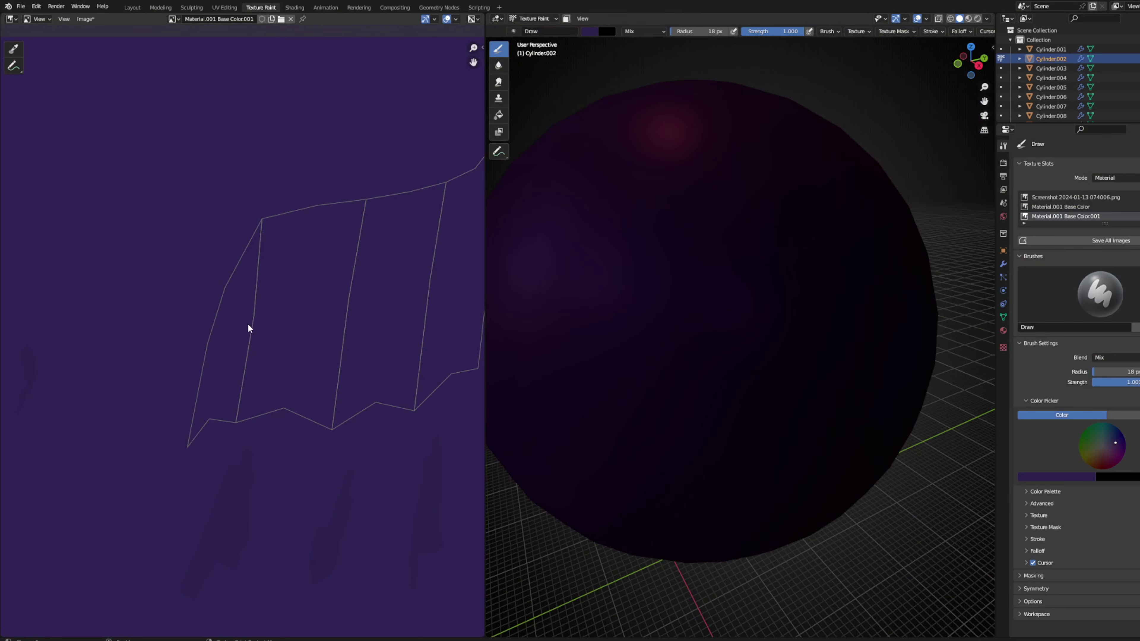
scroll(246, 326, "down", 5)
left_click(64, 19)
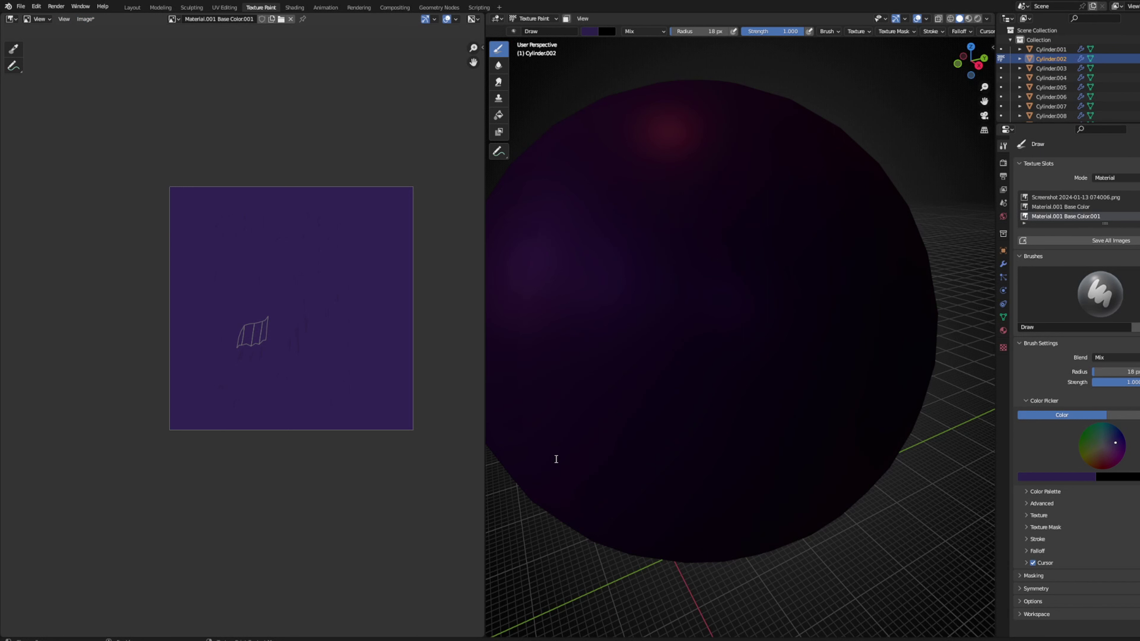
key("ctrl+s")
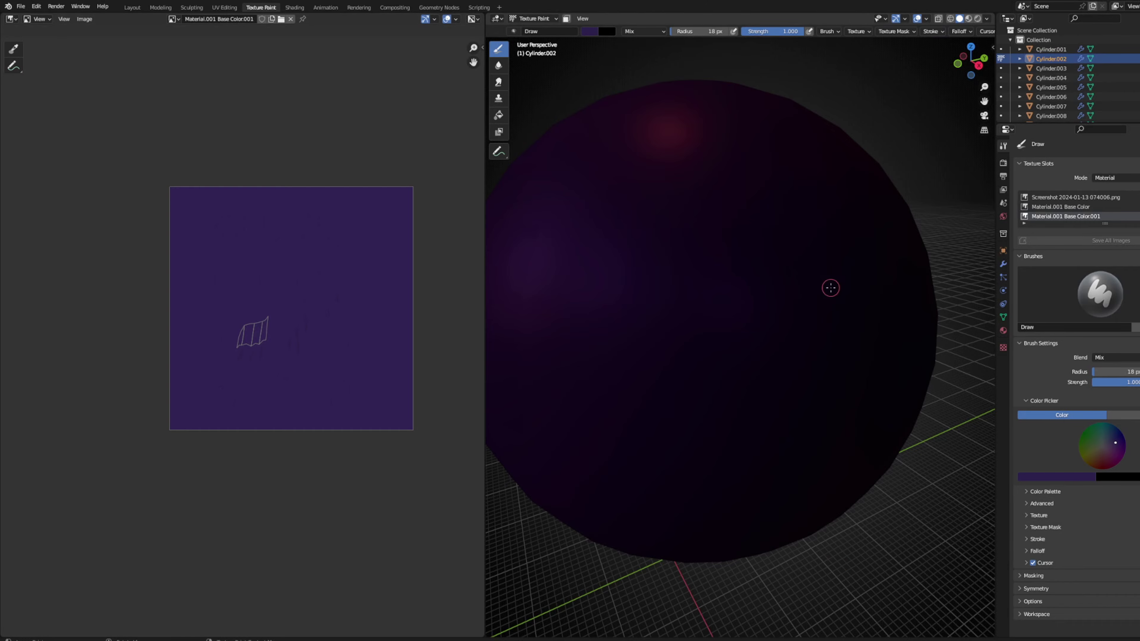
Return to the Layout workspace and switch the viewport to Material Preview shading.
scroll(831, 289, "down", 5)
left_click(131, 7)
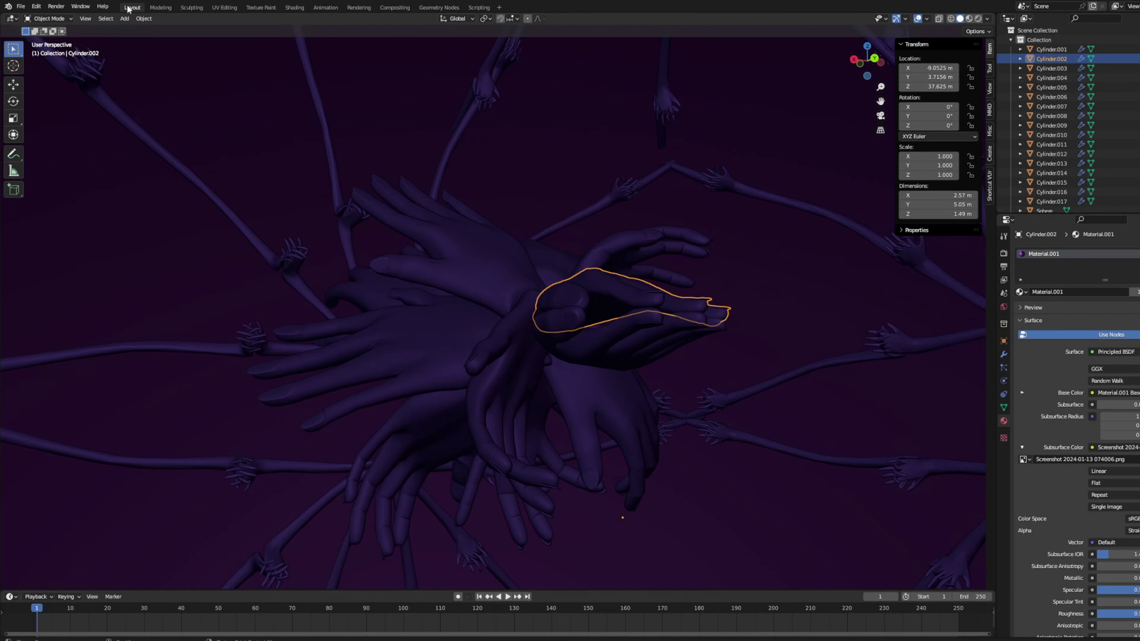
left_click(969, 19)
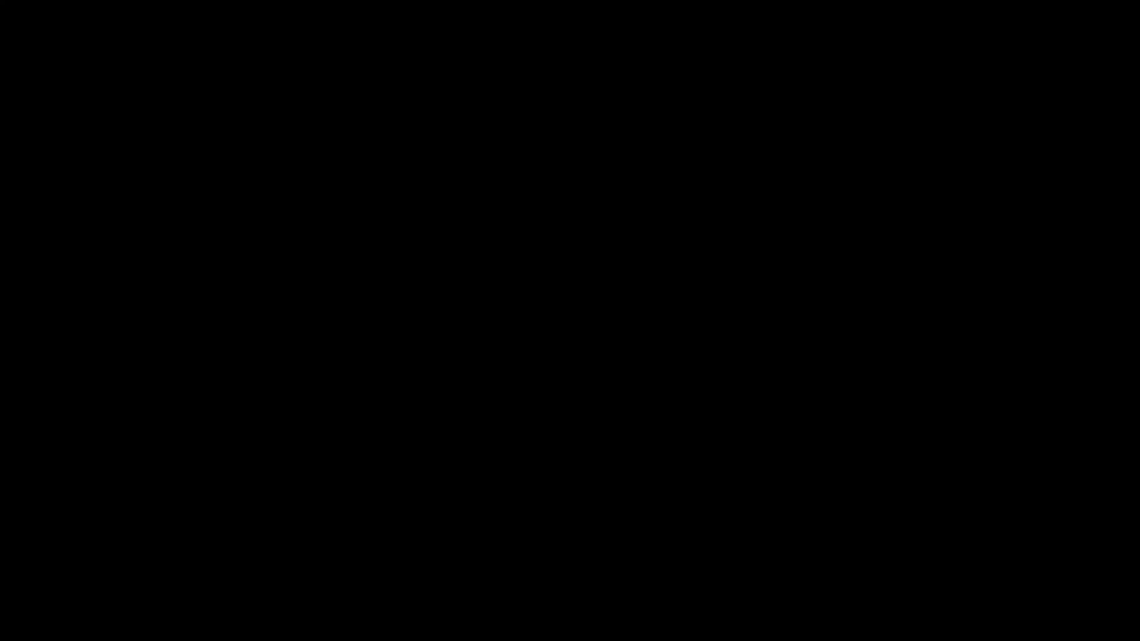